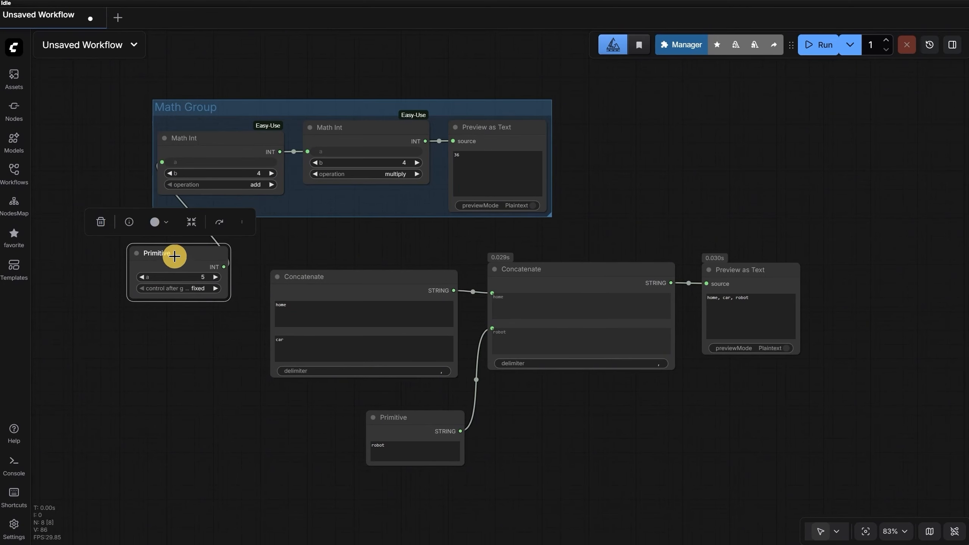
# Step: Move the integer Primitive node away from the Math Group and widen it, and shift the string Primitive node slightly left
pyautogui.moveTo(173, 255); pyautogui.dragTo(115, 271)
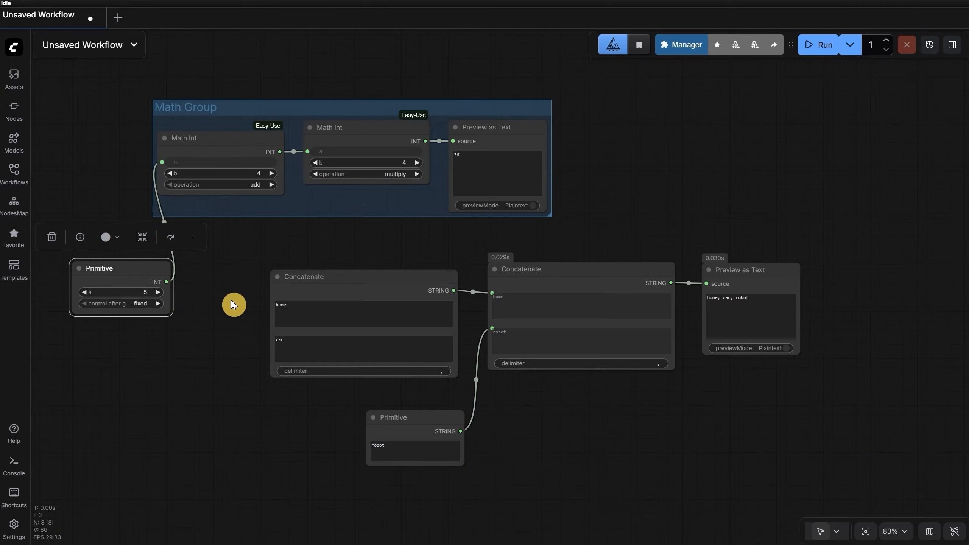
pyautogui.moveTo(168, 312); pyautogui.dragTo(206, 307)
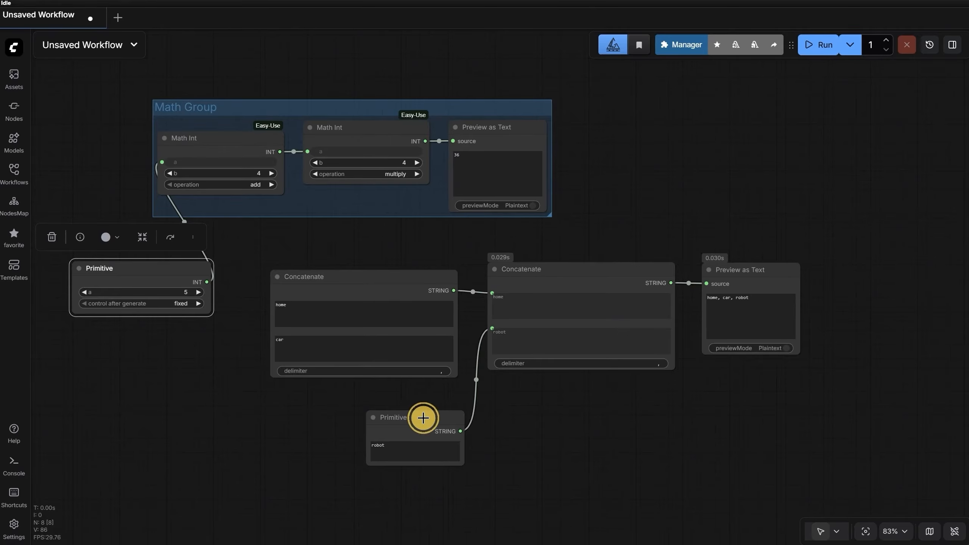
pyautogui.moveTo(423, 417); pyautogui.dragTo(410, 417)
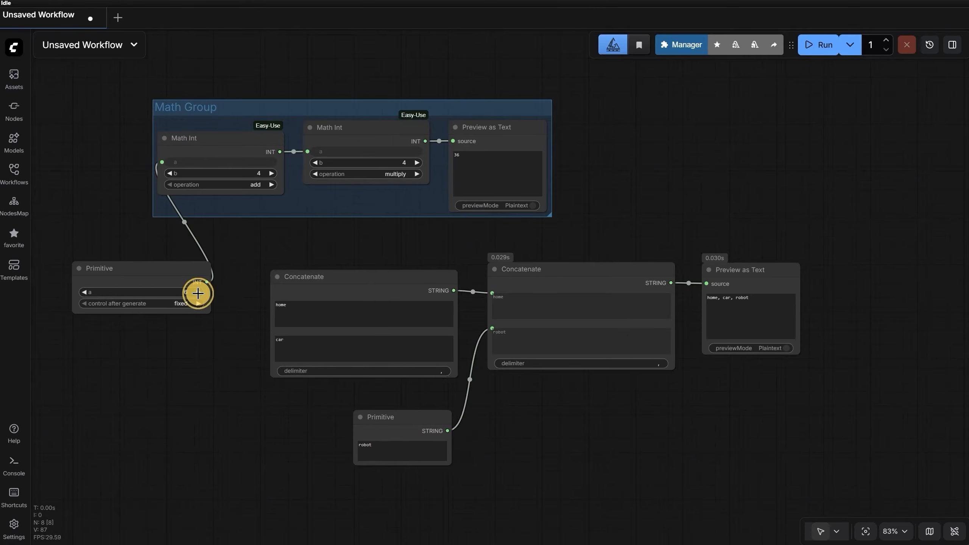
# Step: Set the integer Primitive's value a to 7 and run the workflow
pyautogui.click(198, 293)
pyautogui.click(809, 54)
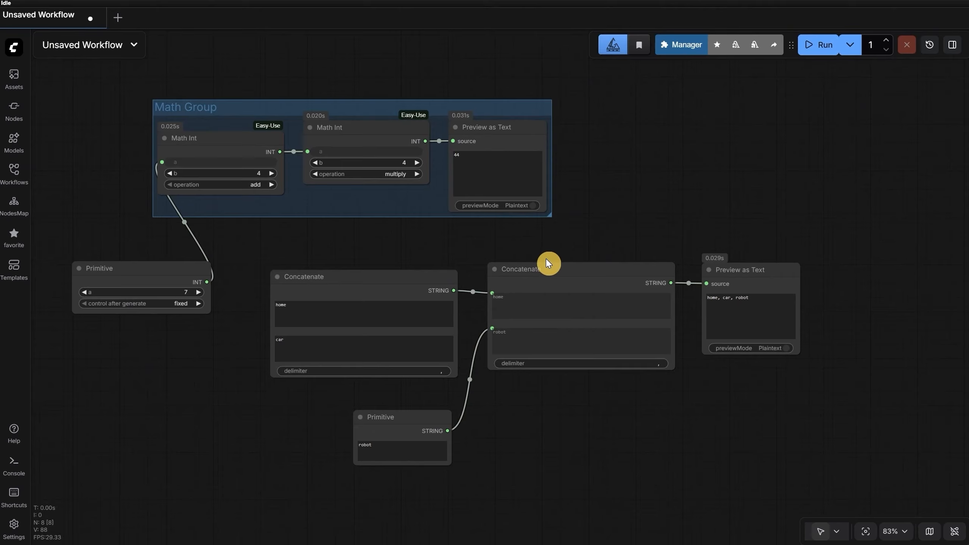
# Step: Run the workflow with the string Primitive set to "robot 2" and the first Math Int's b set to 5
pyautogui.click(428, 450)
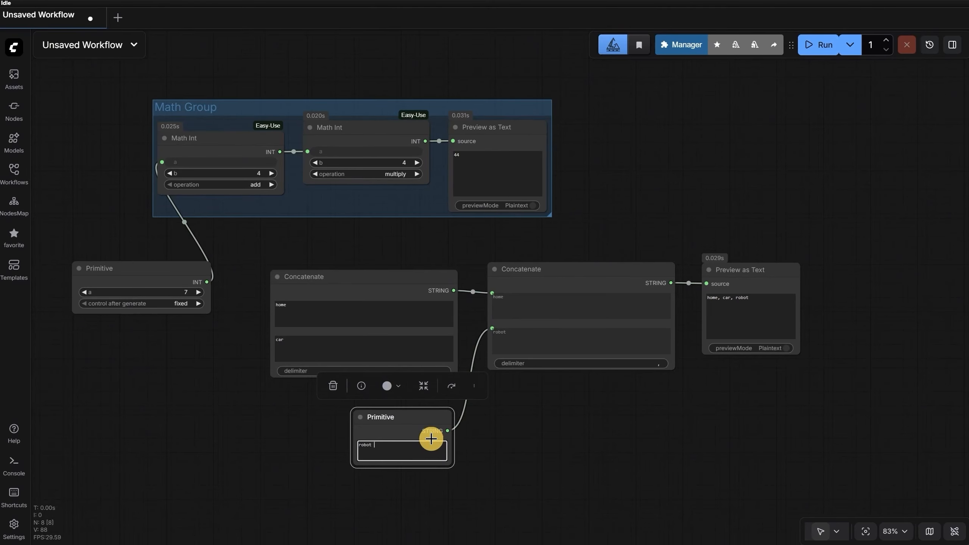
pyautogui.write('2')
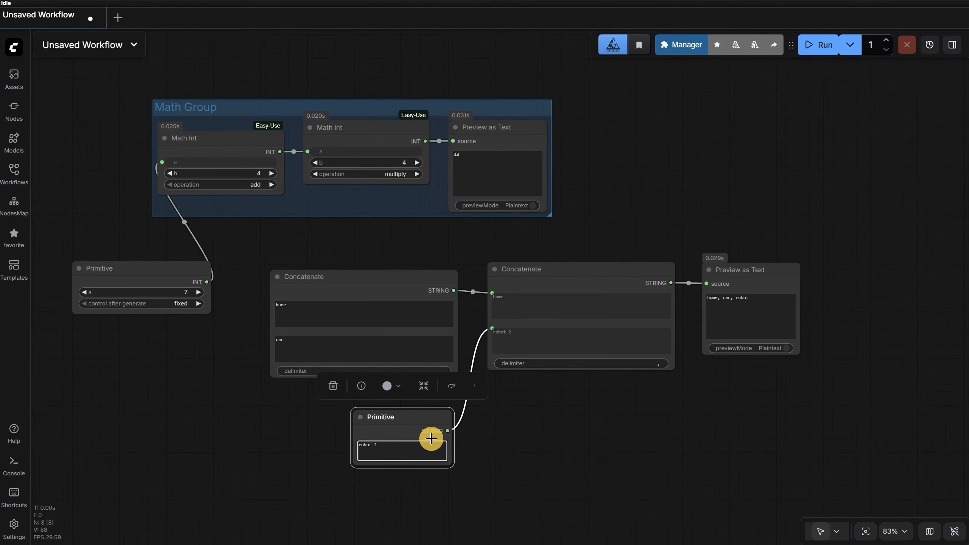
pyautogui.click(271, 173)
pyautogui.click(821, 46)
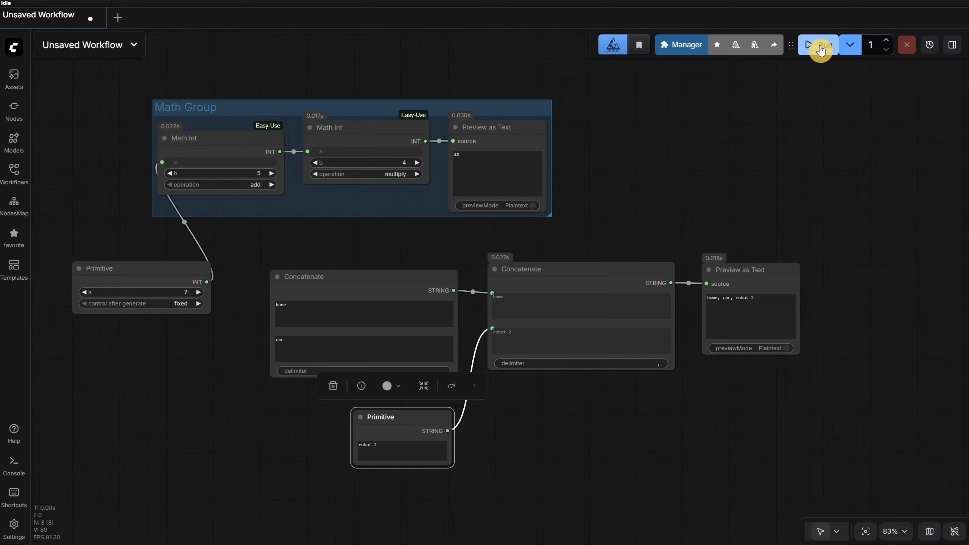
pyautogui.click(801, 193)
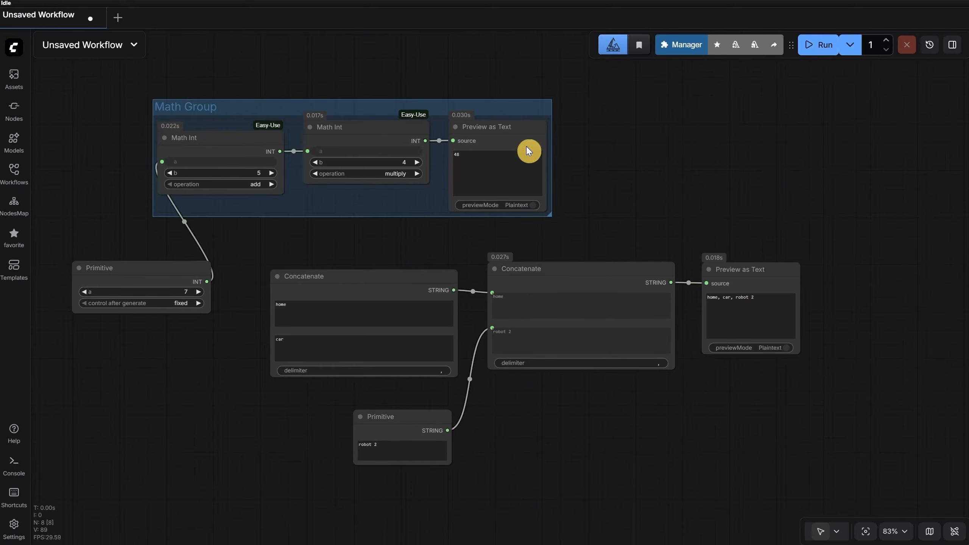
pyautogui.click(713, 171)
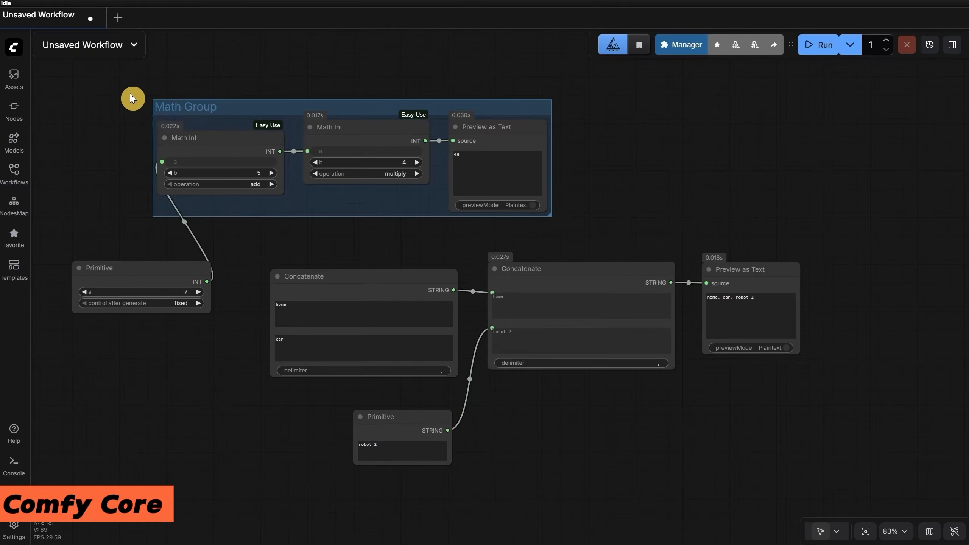
# Step: Clear the whole workflow to get an empty canvas
pyautogui.click(14, 48)
pyautogui.moveTo(61, 119)
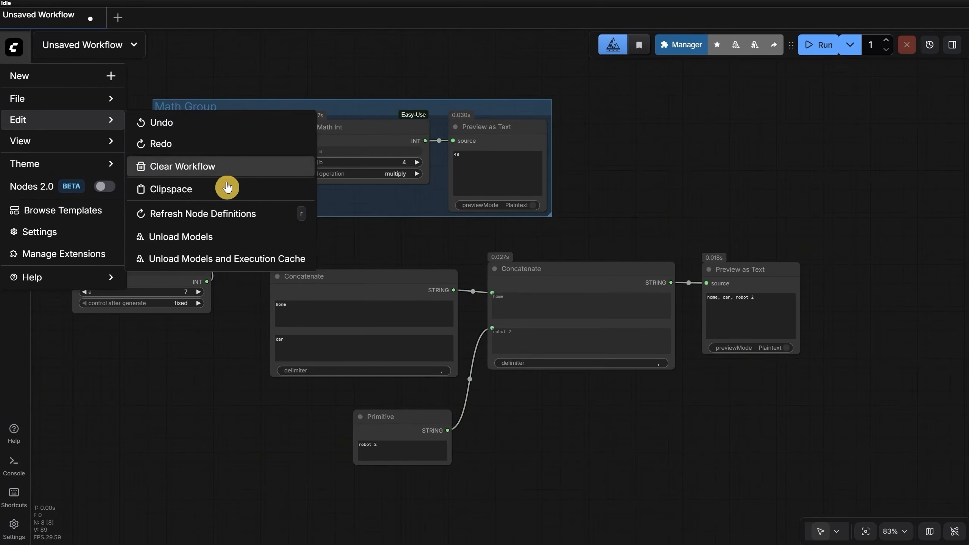
pyautogui.click(208, 167)
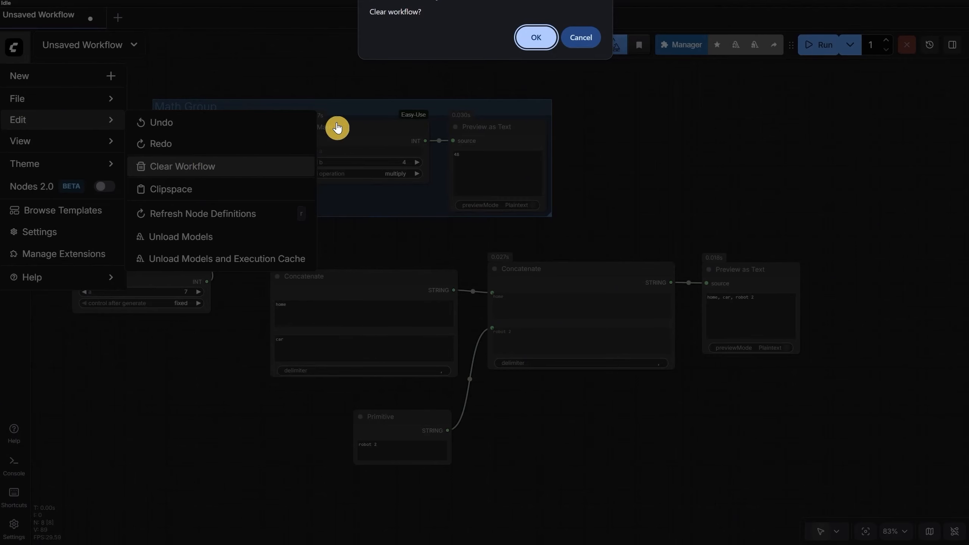
pyautogui.click(538, 40)
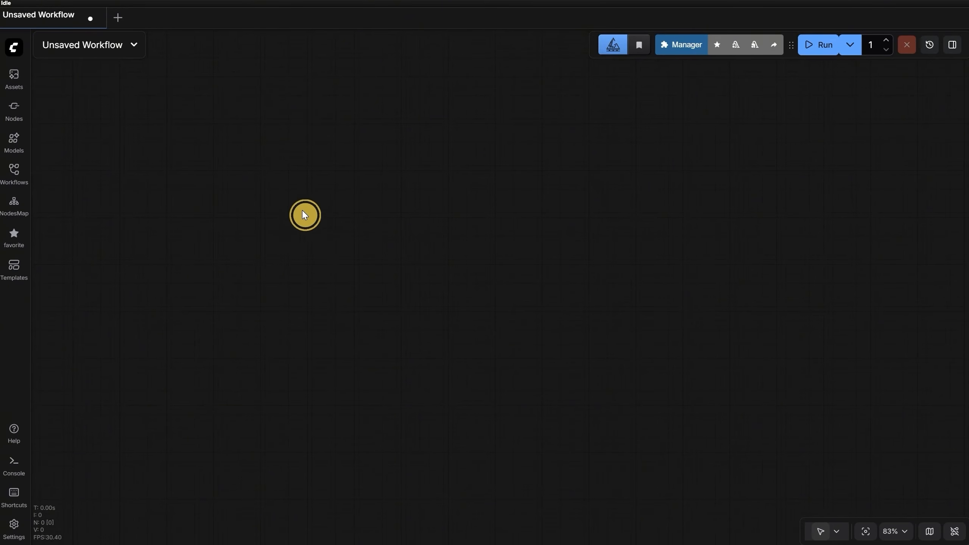
# Step: Add a Load Image node to the canvas and load Helmet.png into it
pyautogui.doubleClick(304, 212)
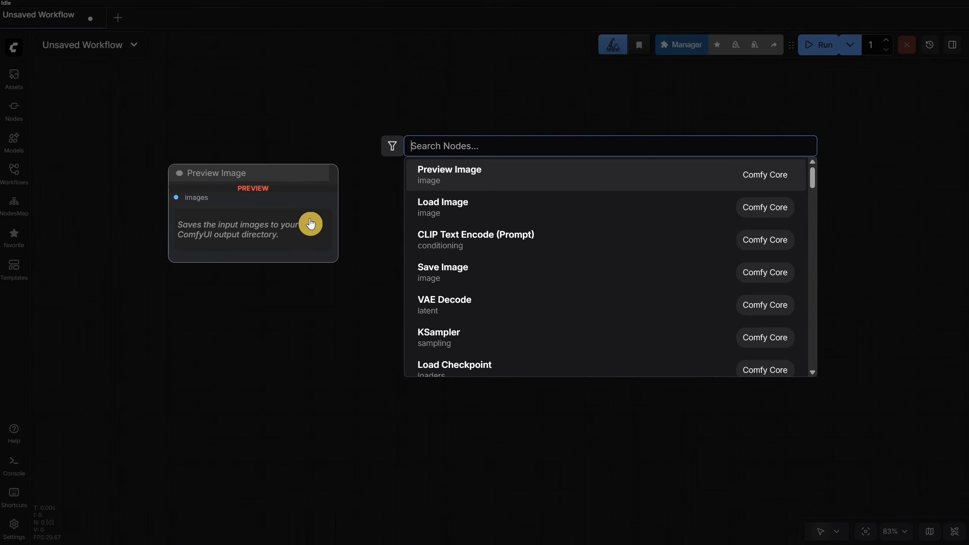
pyautogui.write('load')
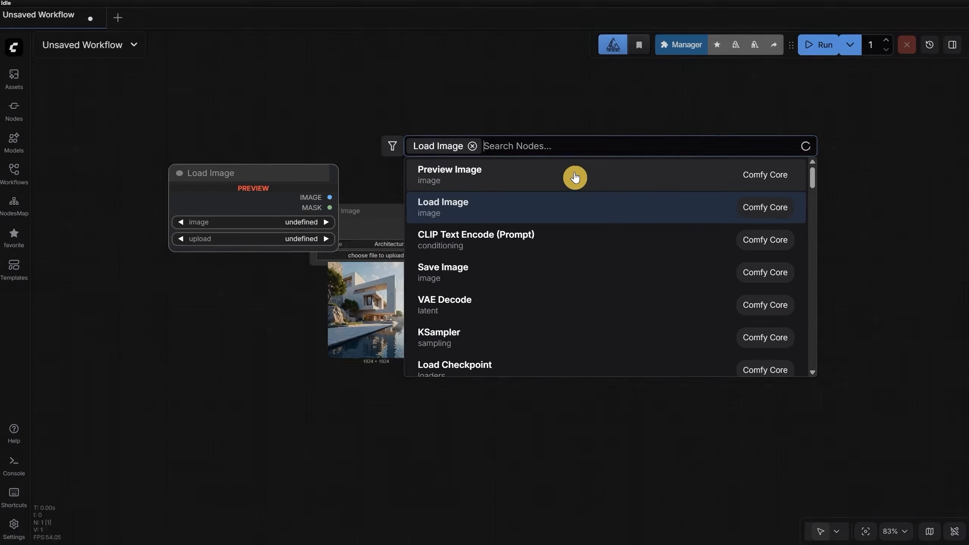
pyautogui.moveTo(350, 214); pyautogui.dragTo(266, 217)
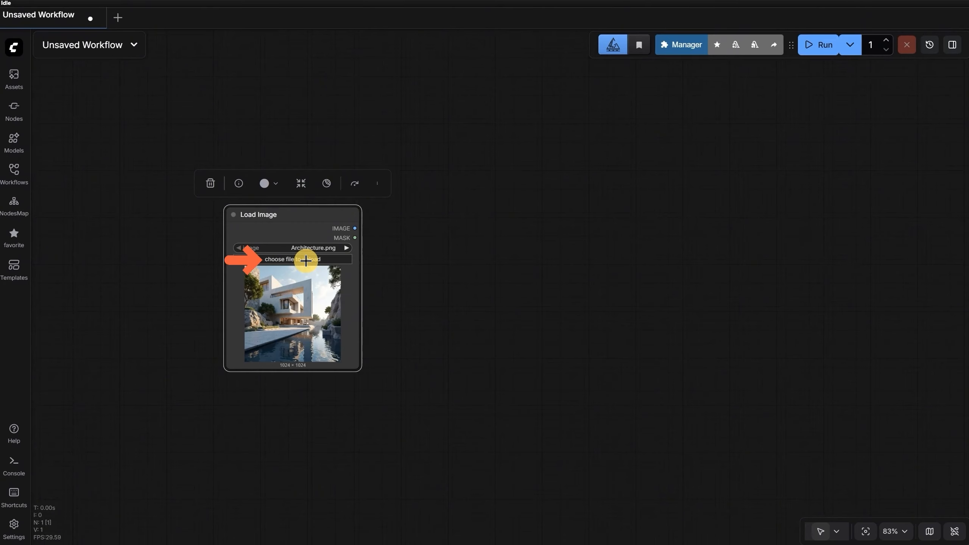
pyautogui.click(305, 260)
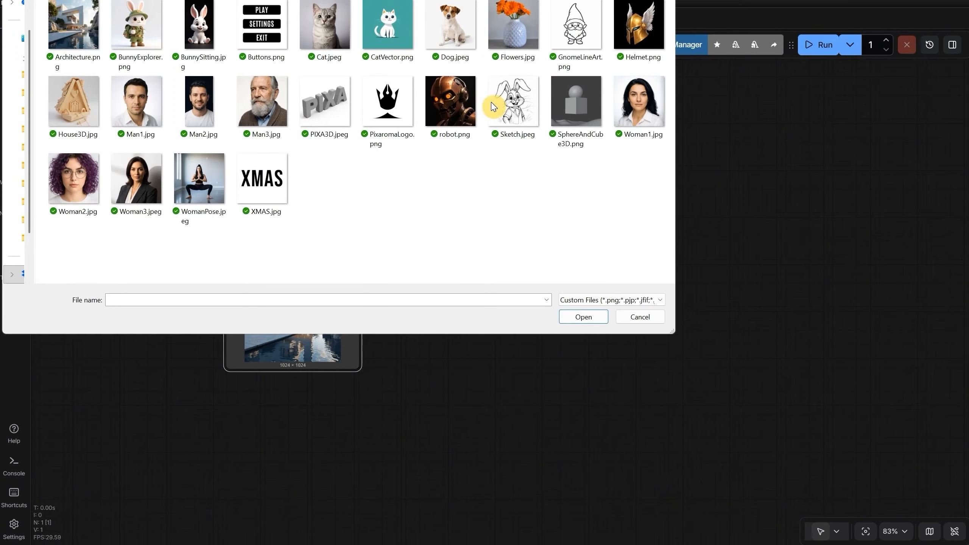
pyautogui.doubleClick(631, 25)
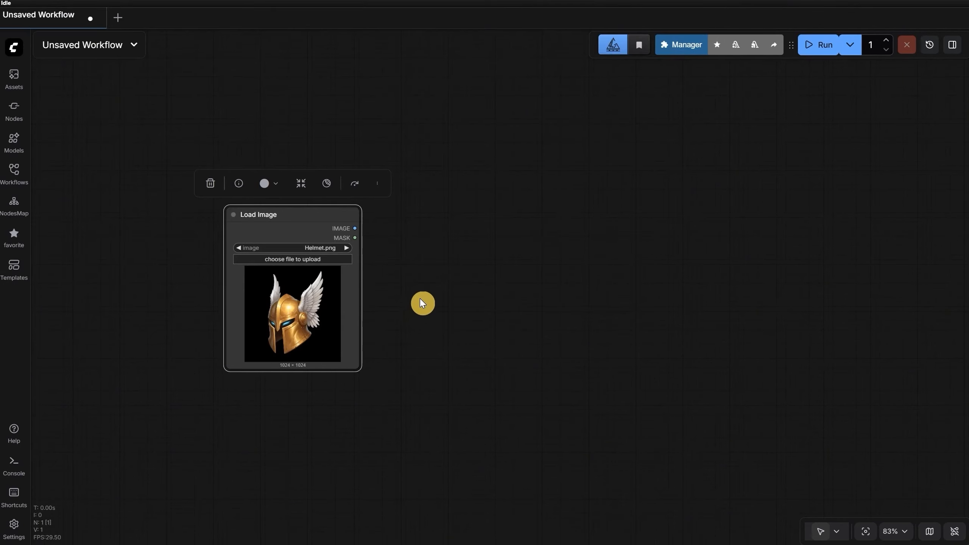
# Step: Add the Comfy Core Image Crop node and place it beside the Load Image node
pyautogui.click(426, 253)
pyautogui.doubleClick(426, 252)
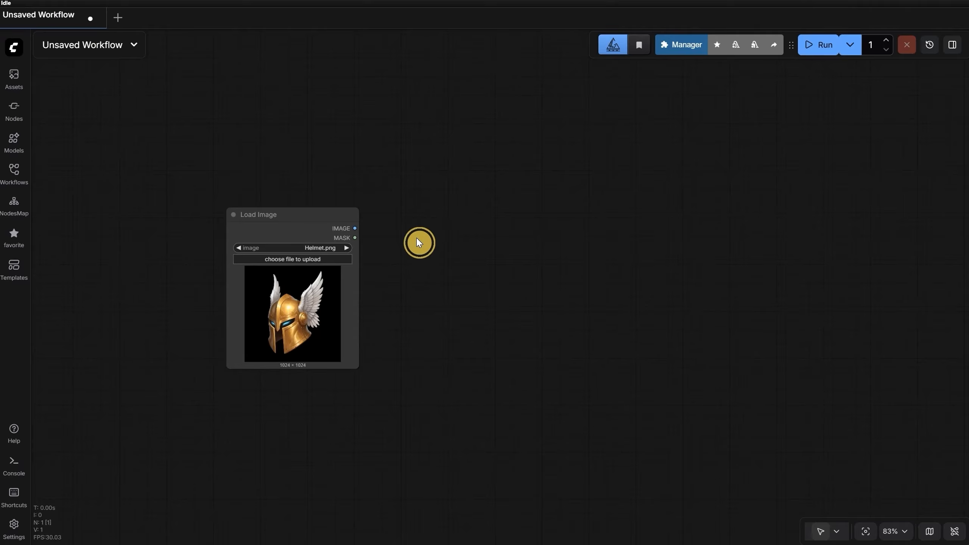
pyautogui.write('image crop')
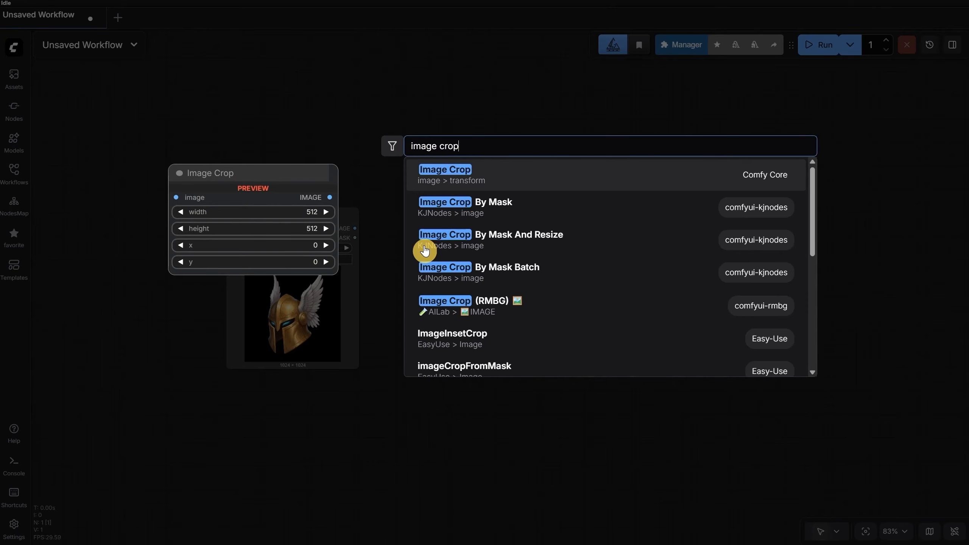
pyautogui.click(539, 175)
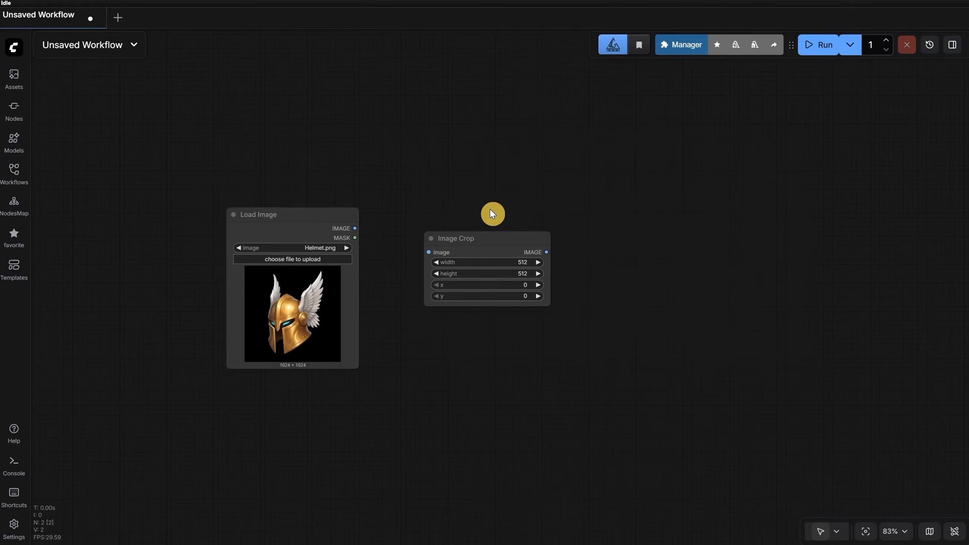
pyautogui.scroll(3, 492, 212)
pyautogui.moveTo(477, 255); pyautogui.dragTo(439, 223)
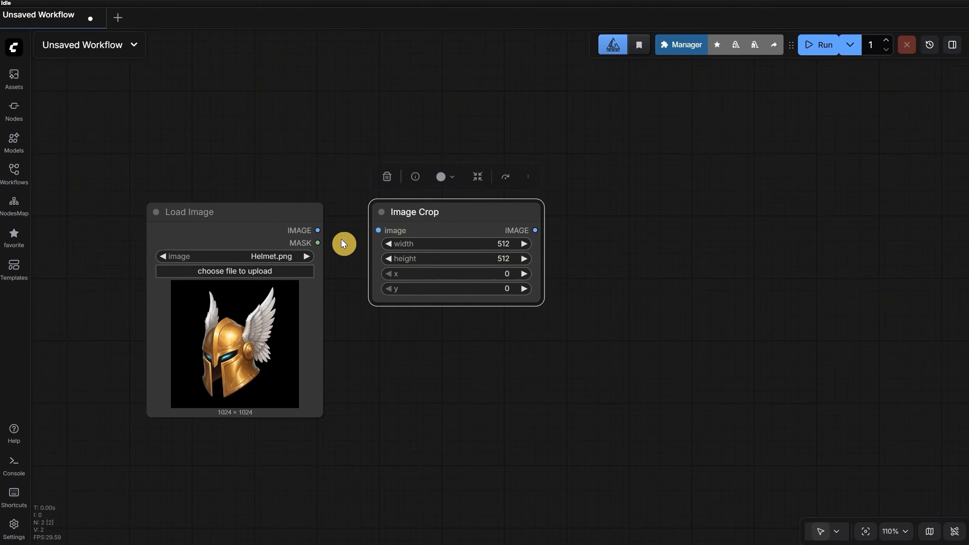
pyautogui.moveTo(318, 230); pyautogui.dragTo(346, 146)
pyautogui.click(362, 139)
pyautogui.click(595, 274)
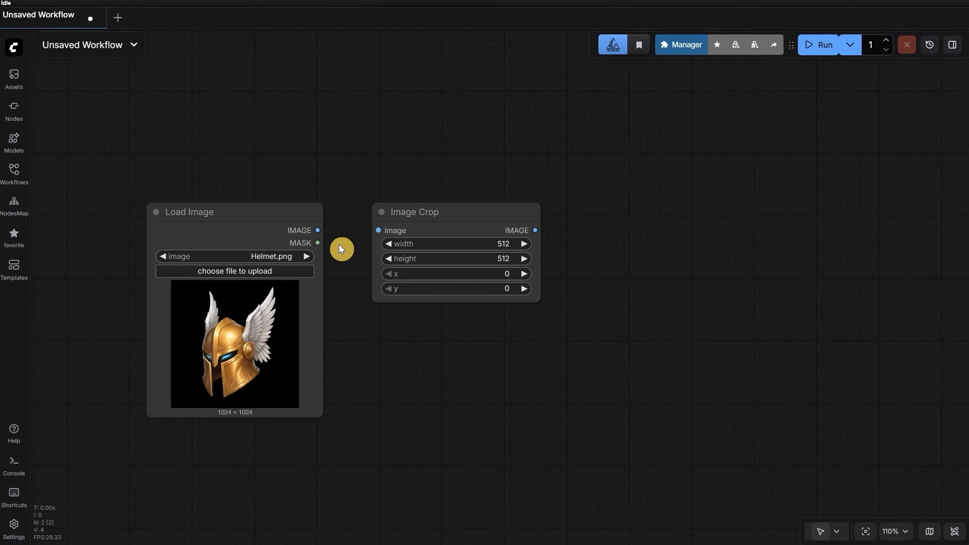
# Step: Connect Load Image's IMAGE output to Image Crop's image input and delete that link again
pyautogui.moveTo(318, 230); pyautogui.dragTo(380, 230)
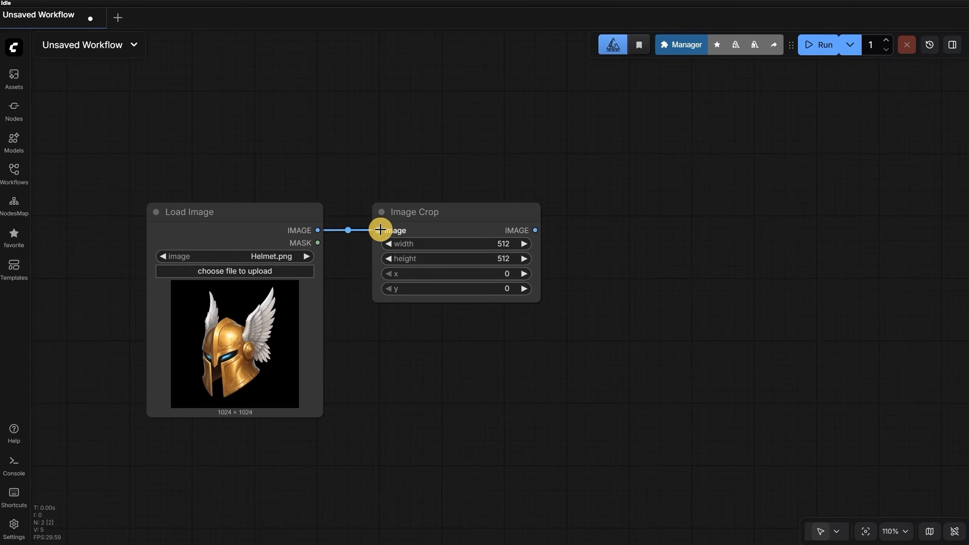
pyautogui.click(348, 230)
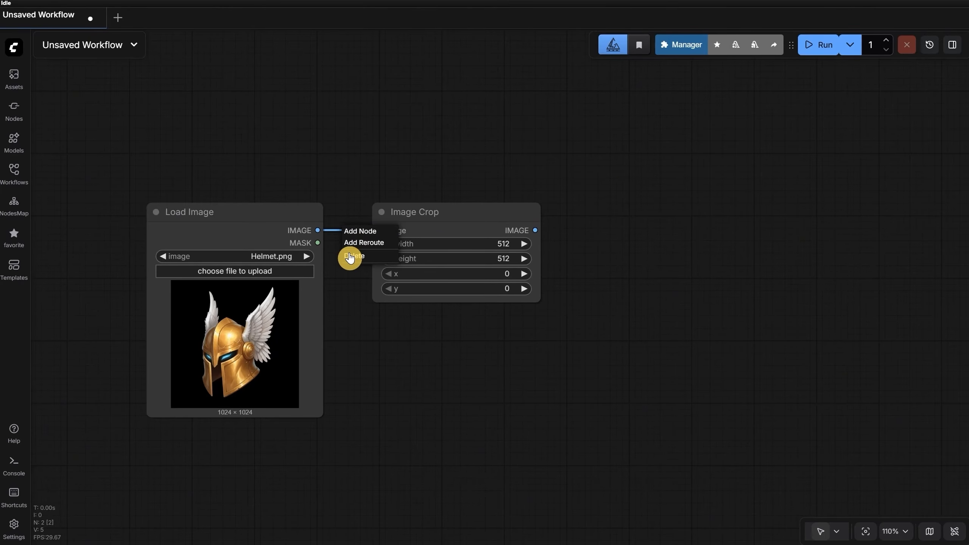
pyautogui.click(350, 256)
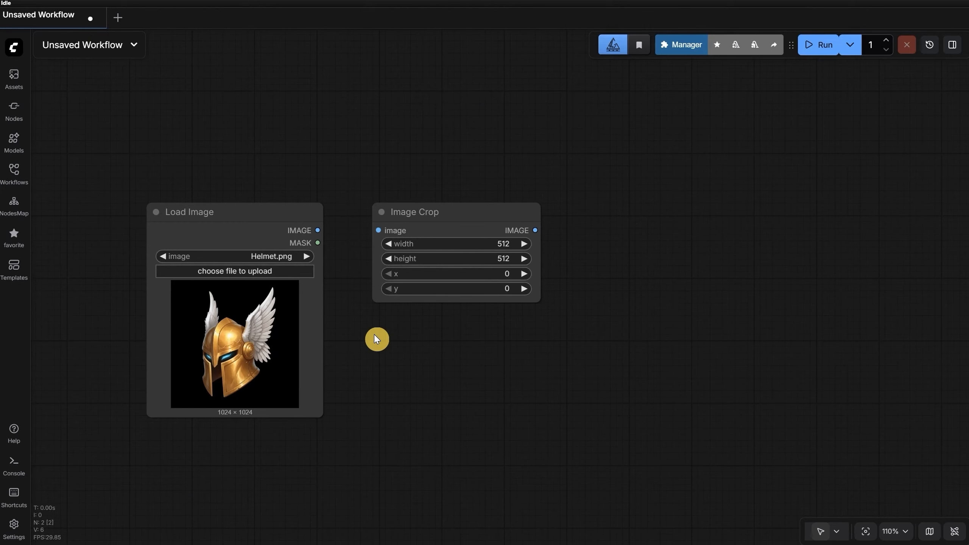
# Step: Link Load Image's IMAGE output to Image Crop's image input and move both nodes together to free space beside them
pyautogui.moveTo(317, 230); pyautogui.dragTo(379, 230)
pyautogui.moveTo(128, 120); pyautogui.dragTo(561, 441)
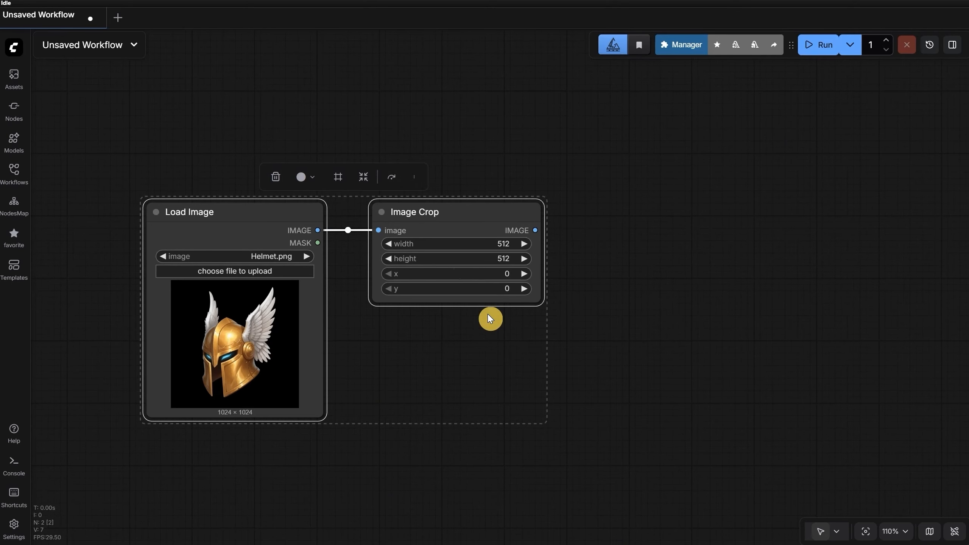
pyautogui.moveTo(421, 216); pyautogui.dragTo(405, 200)
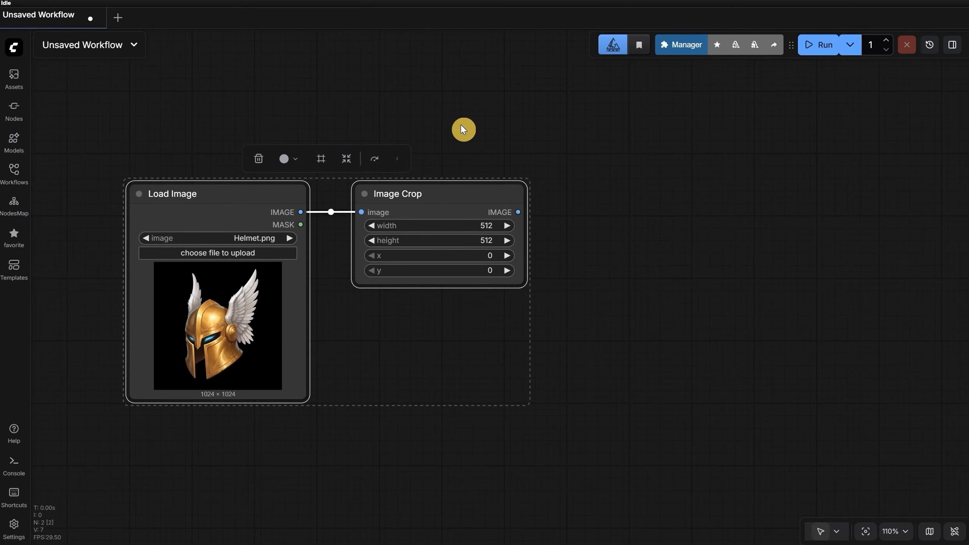
pyautogui.moveTo(460, 124)
pyautogui.mouseDown()
pyautogui.moveTo(513, 118)
pyautogui.moveTo(414, 102)
pyautogui.moveTo(430, 129)
pyautogui.moveTo(445, 124)
pyautogui.mouseUp()
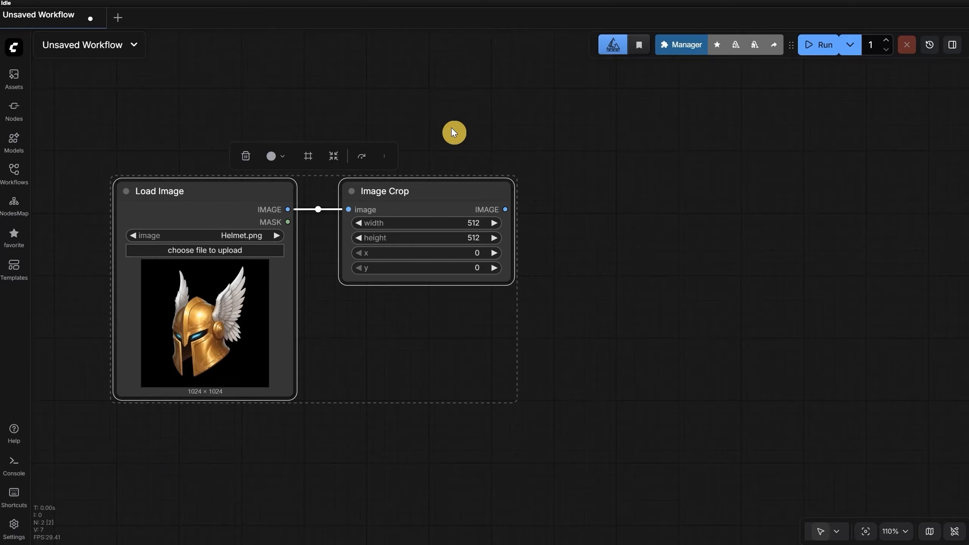
pyautogui.moveTo(398, 194); pyautogui.dragTo(375, 197)
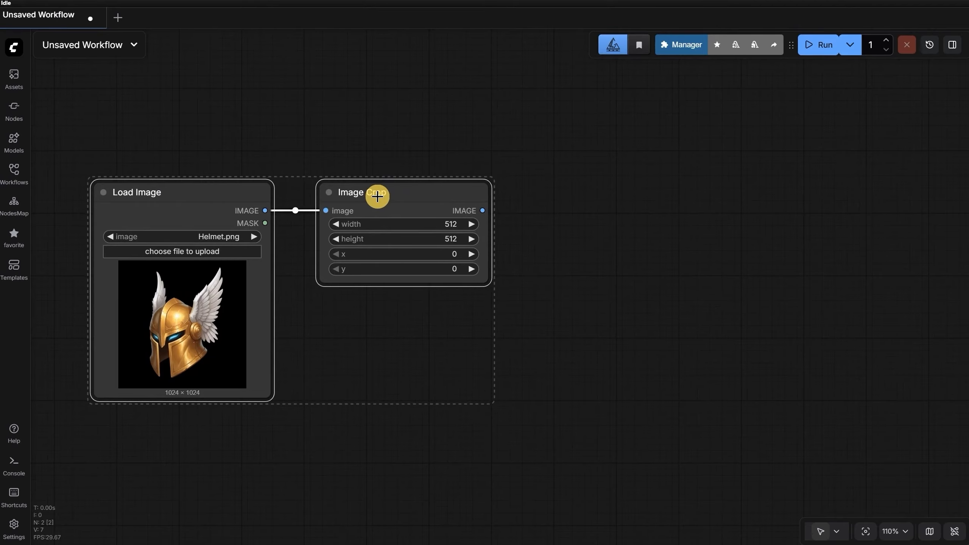
pyautogui.click(454, 358)
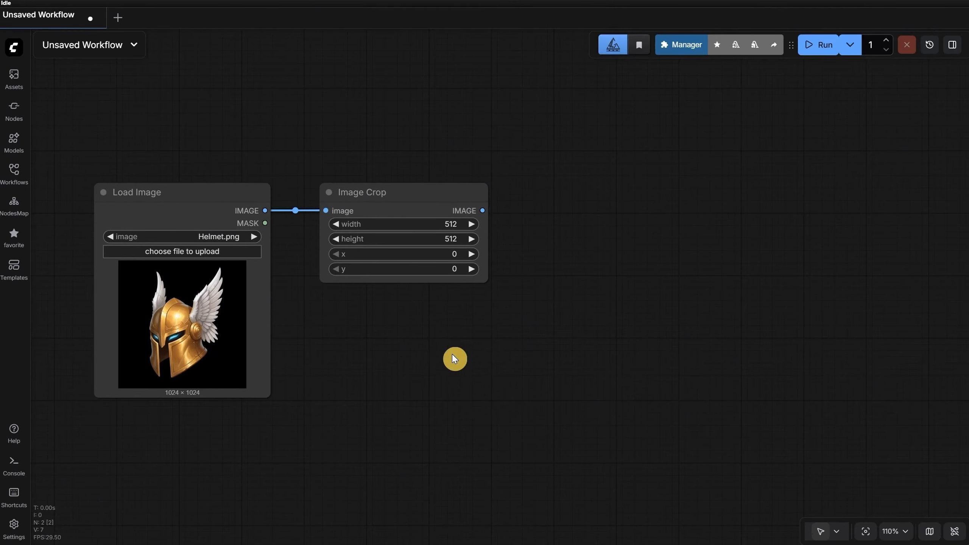
# Step: Search the nodes for "preview" and add a Preview Image node beyond the Image Crop node
pyautogui.doubleClick(598, 244)
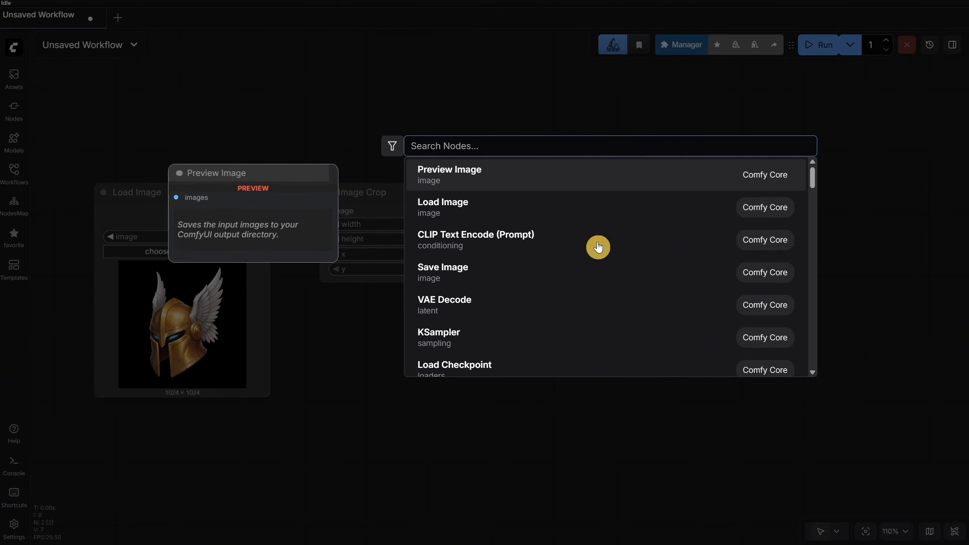
pyautogui.write('per')
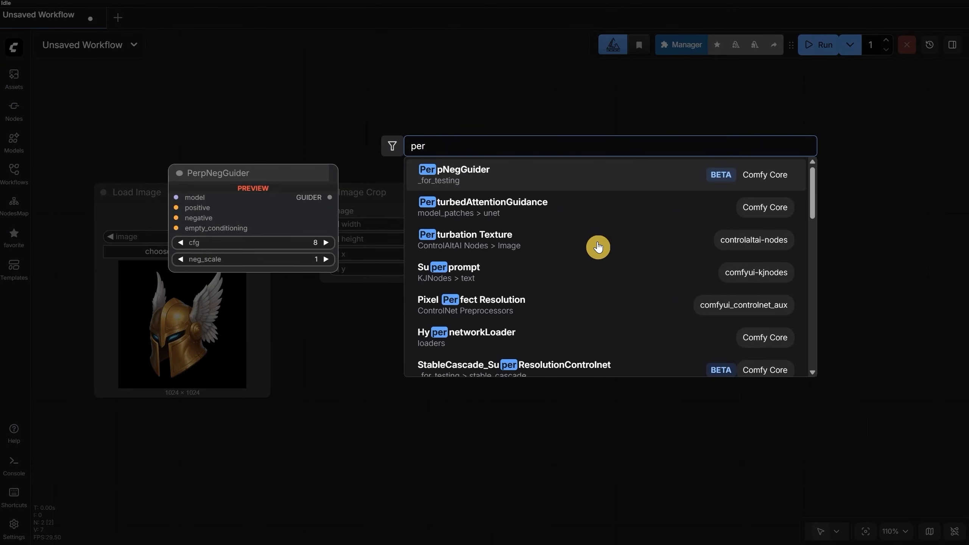
pyautogui.press('BackSpace')
pyautogui.press('BackSpace')
pyautogui.write('review')
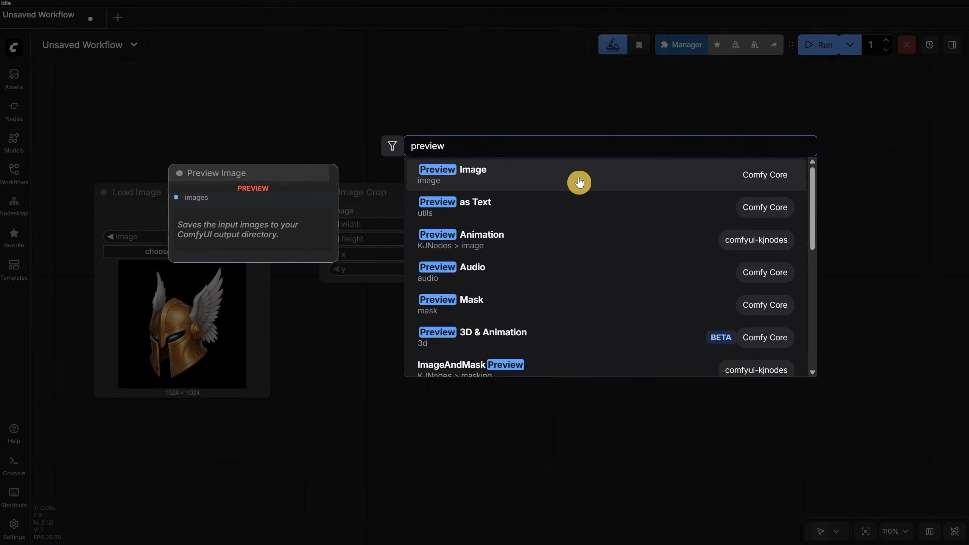
pyautogui.click(579, 182)
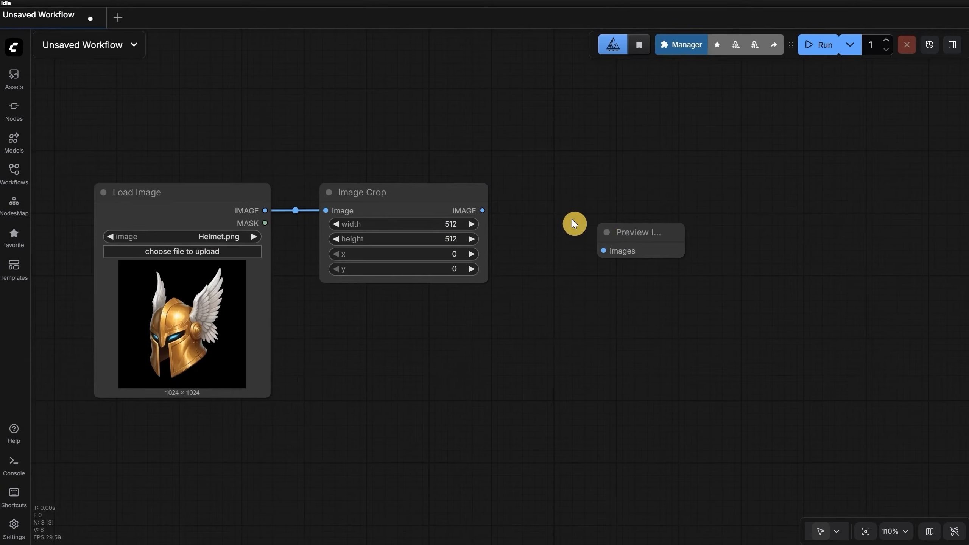
# Step: Connect Image Crop's IMAGE output to the Preview Image node and place that node close beside Image Crop
pyautogui.moveTo(597, 220); pyautogui.dragTo(551, 191)
pyautogui.moveTo(483, 211); pyautogui.dragTo(574, 214)
pyautogui.moveTo(573, 205); pyautogui.dragTo(537, 193)
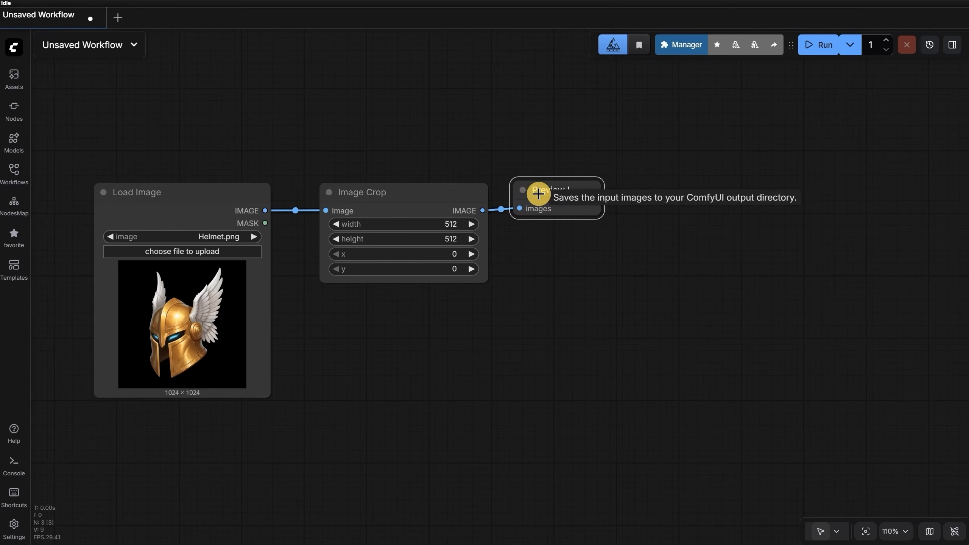
# Step: Run the crop workflow and enlarge the Preview Image node to show its result bigger
pyautogui.click(818, 46)
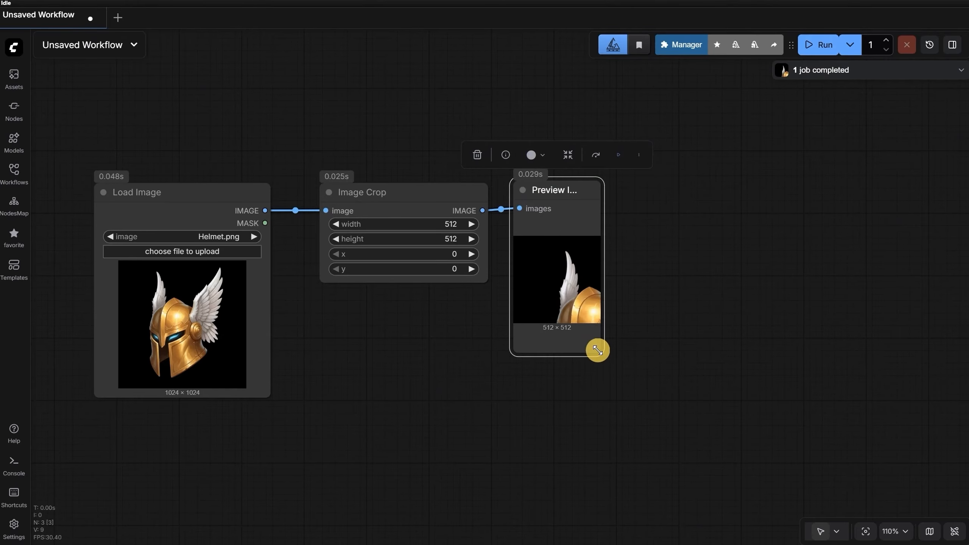
pyautogui.moveTo(597, 352); pyautogui.dragTo(741, 481)
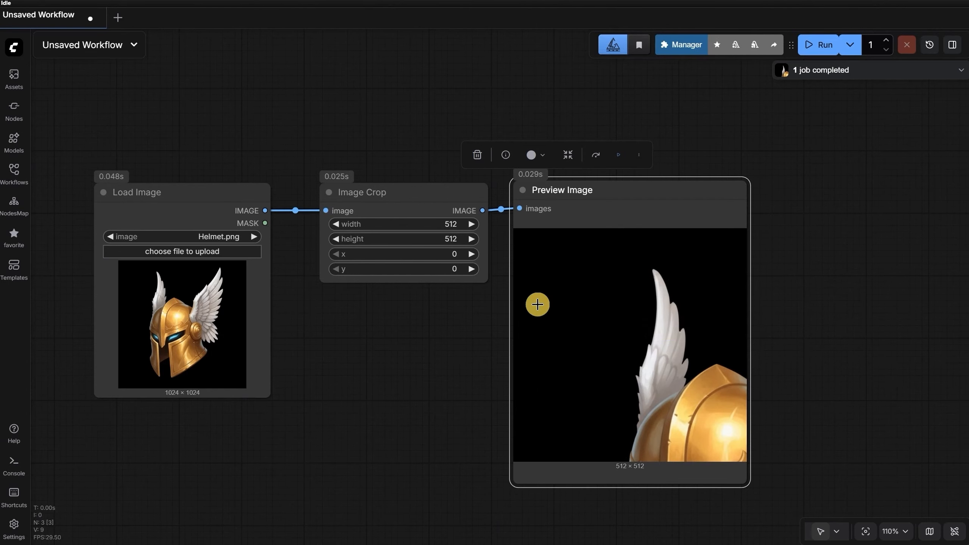
# Step: Bring up the save dialog for the previewed image and dismiss it without saving
pyautogui.rightClick(595, 294)
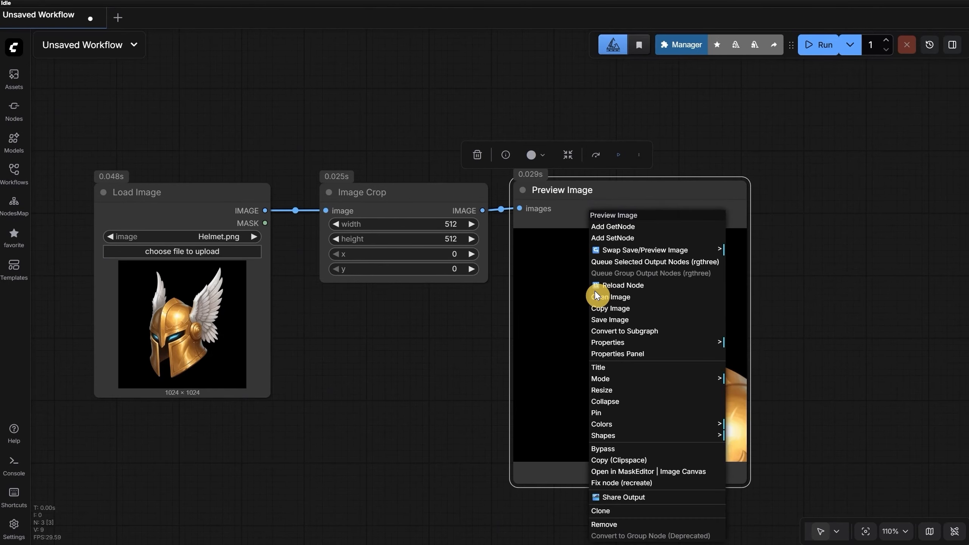
pyautogui.click(618, 319)
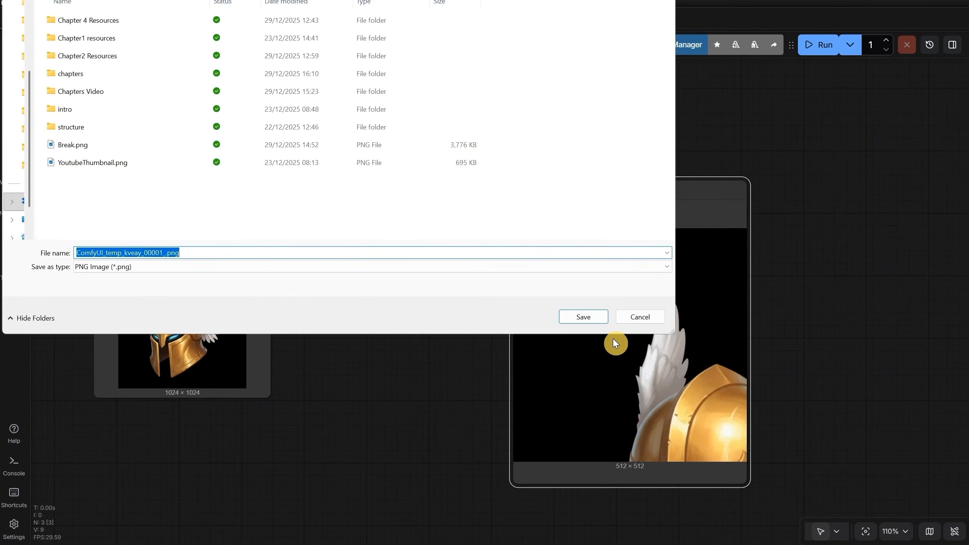
pyautogui.click(640, 319)
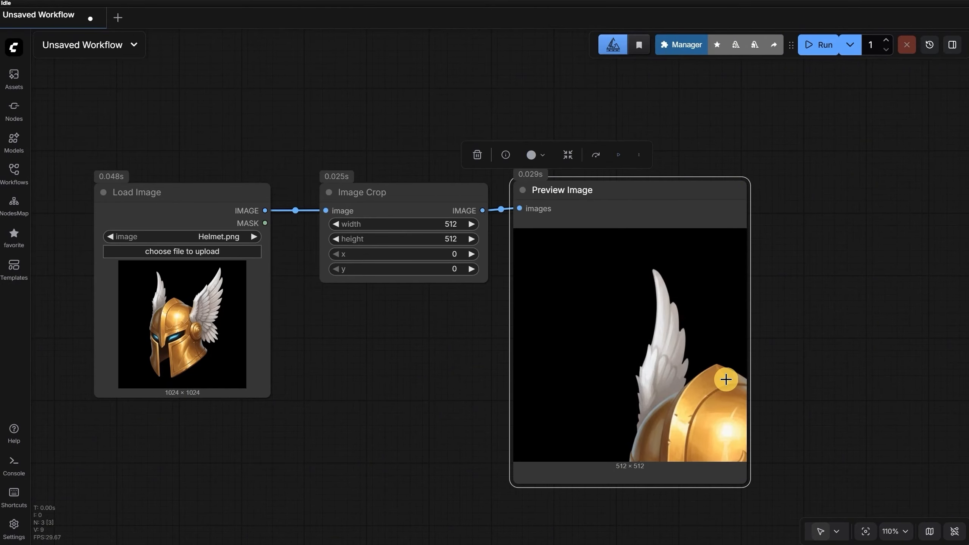
# Step: Replace the Preview Image node with a Save Image node linked to Image Crop's IMAGE output, and run the workflow
pyautogui.press('Delete')
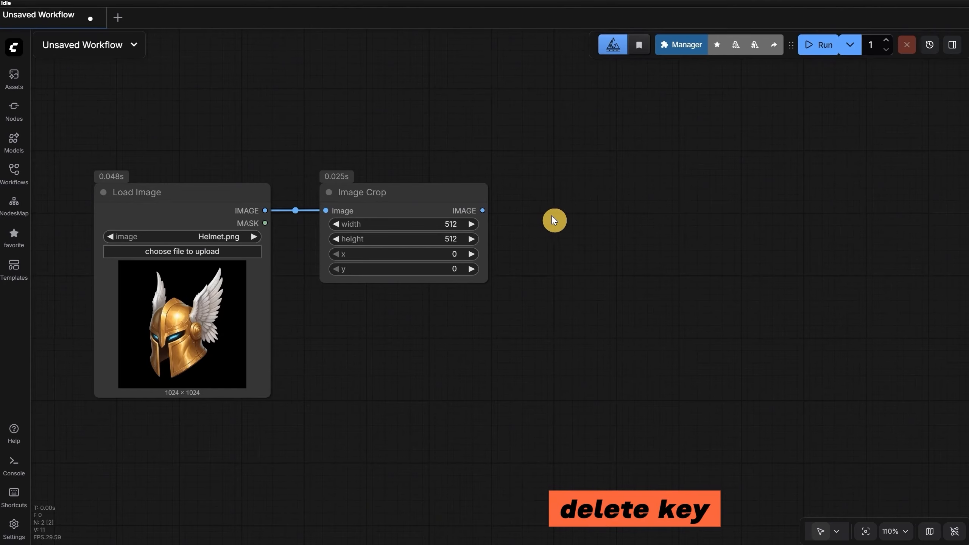
pyautogui.doubleClick(529, 216)
pyautogui.write('save')
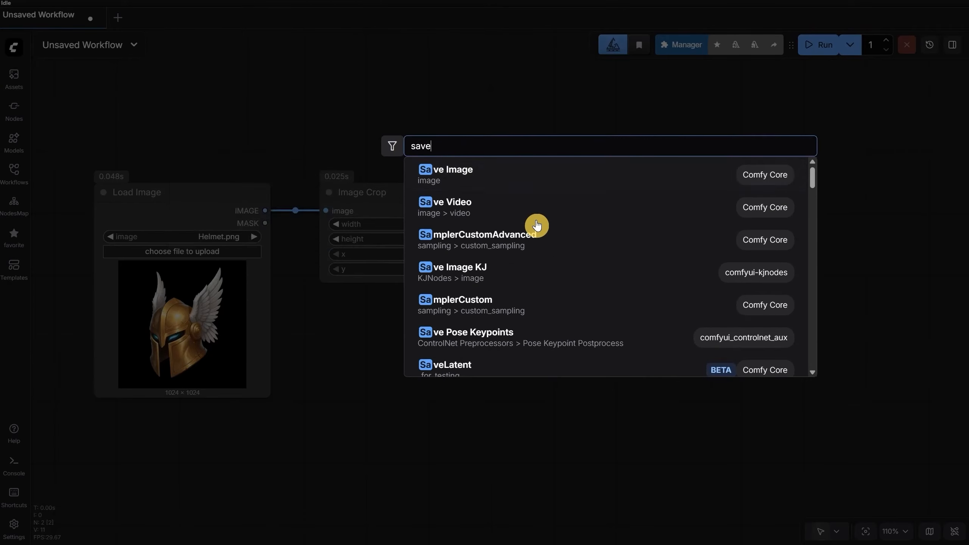
pyautogui.click(495, 172)
pyautogui.moveTo(482, 211); pyautogui.dragTo(561, 201)
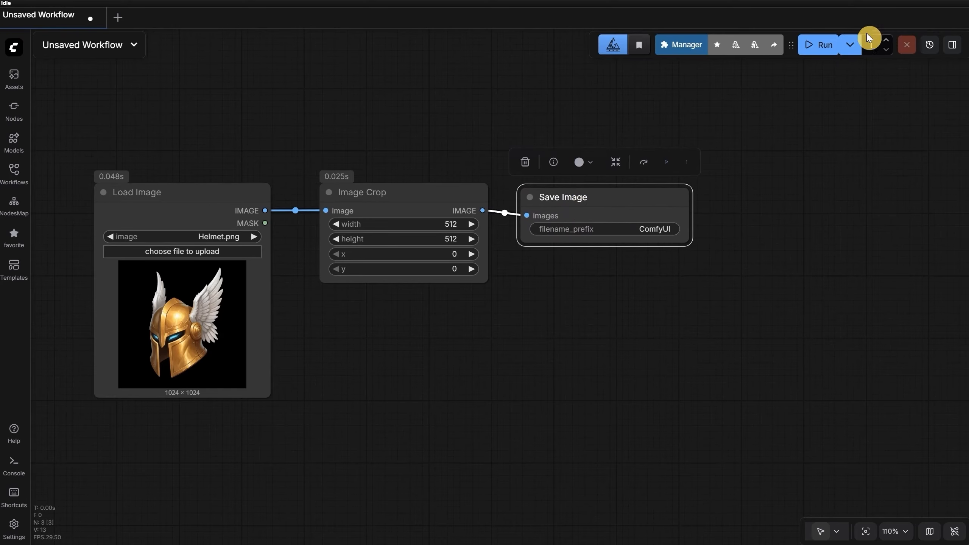
pyautogui.click(824, 47)
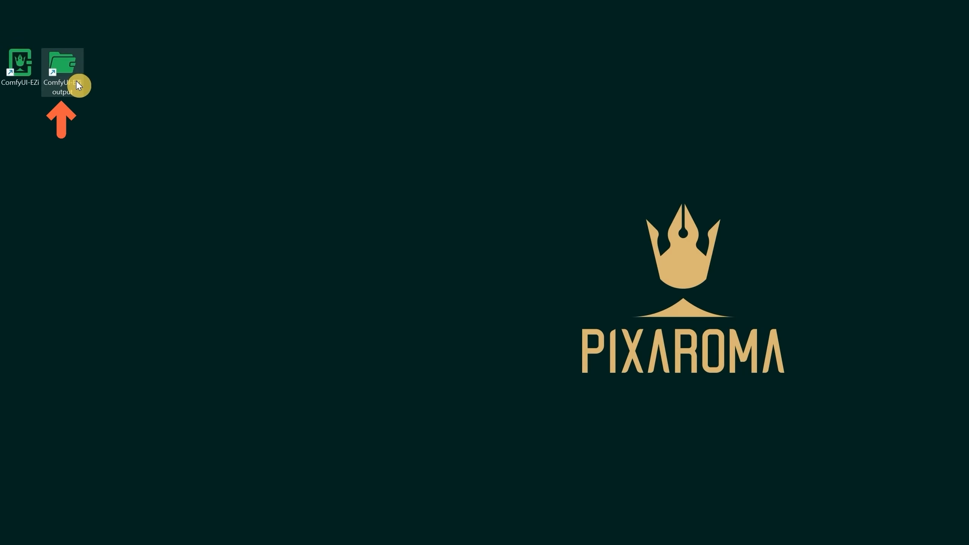
# Step: Switch to File Explorer and examine the cropped image in ComfyUI's output folder and the preview file in its temp folder
pyautogui.doubleClick(78, 85)
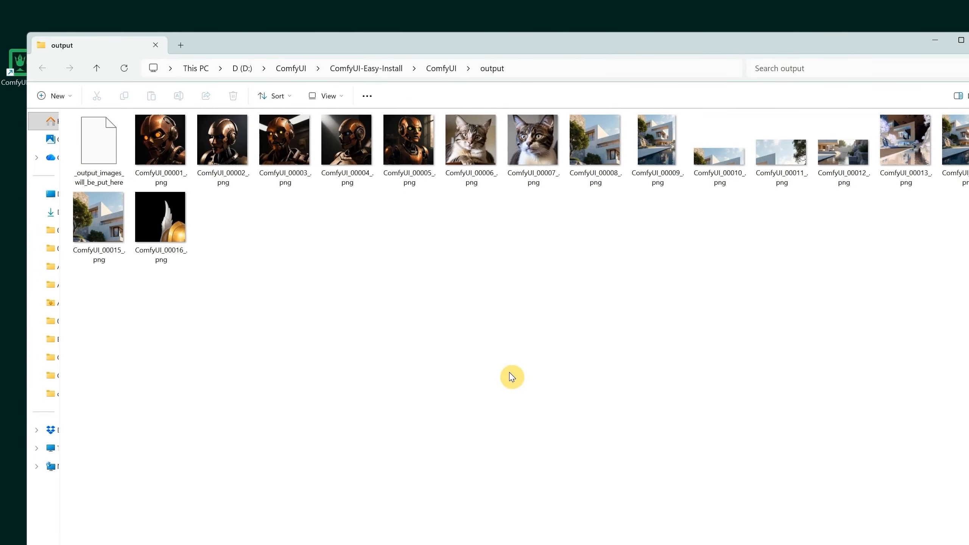
pyautogui.click(160, 227)
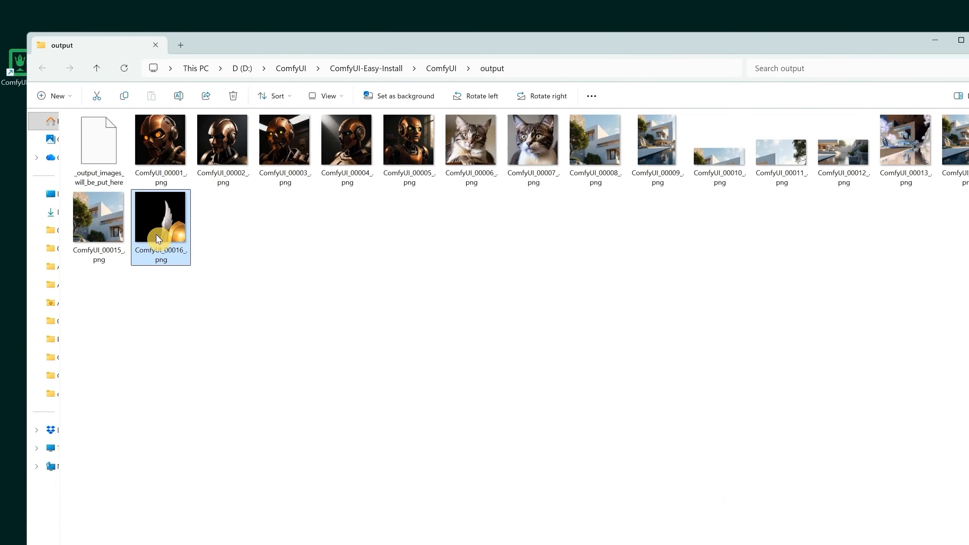
pyautogui.click(442, 70)
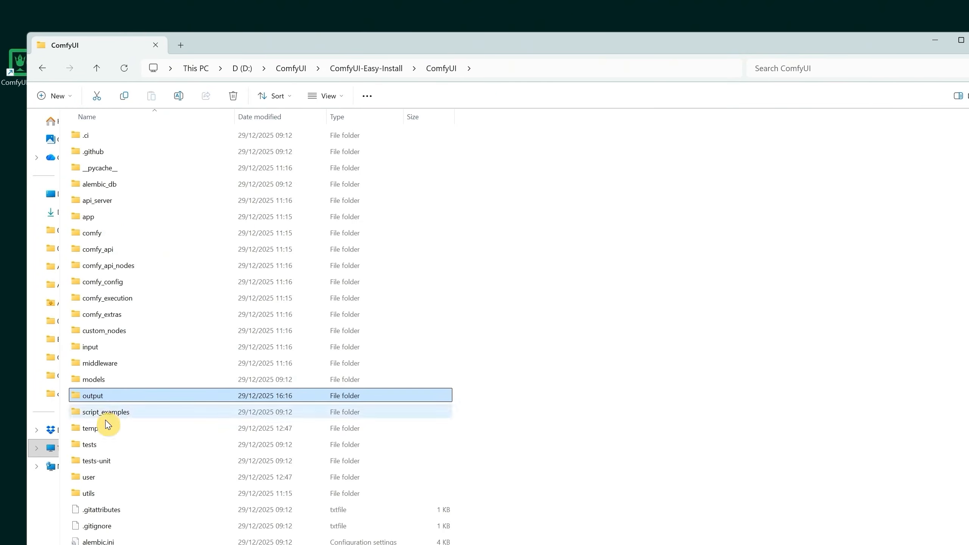
pyautogui.doubleClick(96, 429)
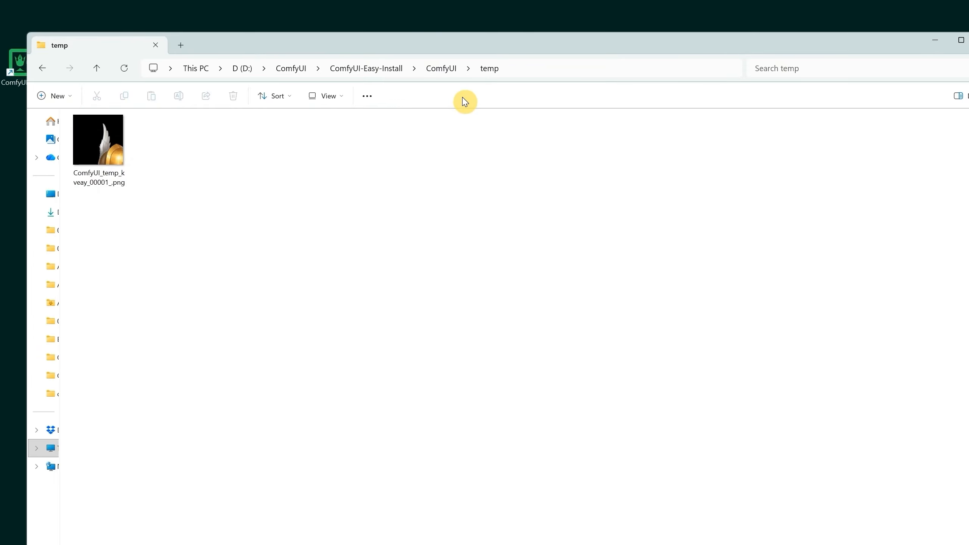
pyautogui.click(445, 71)
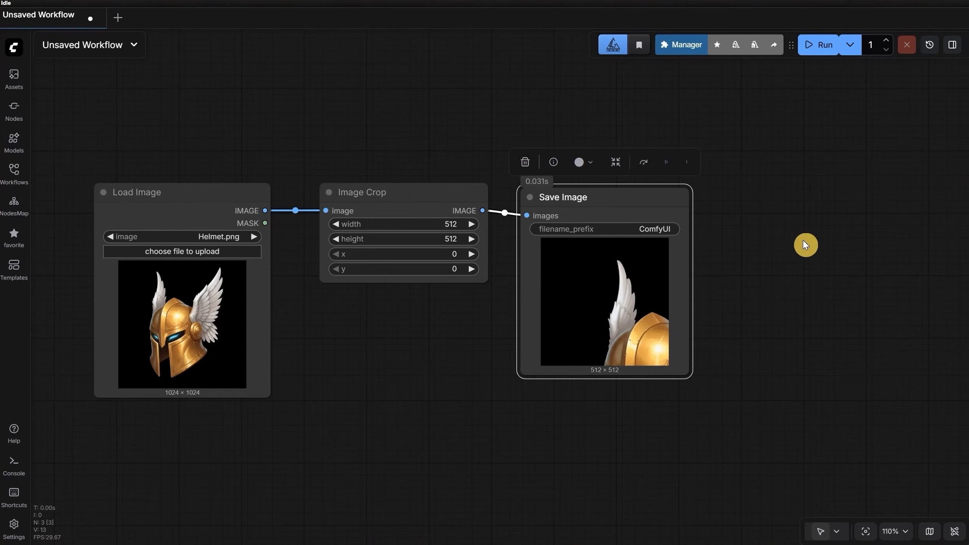
# Step: Collapse the Image Crop node and expand it again
pyautogui.click(708, 233)
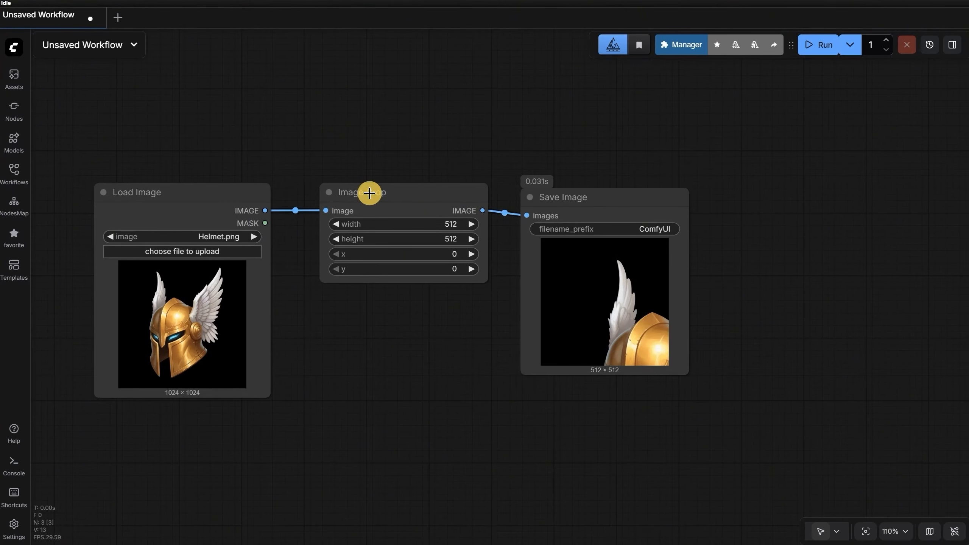
pyautogui.click(329, 192)
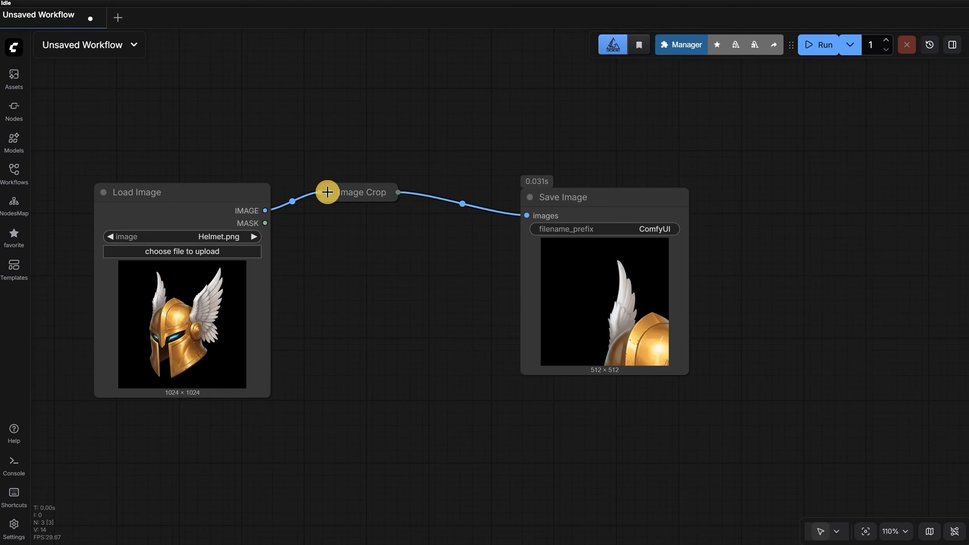
pyautogui.click(327, 192)
# Step: View the Image Crop node's info with its input and output descriptions, and close it again
pyautogui.click(391, 198)
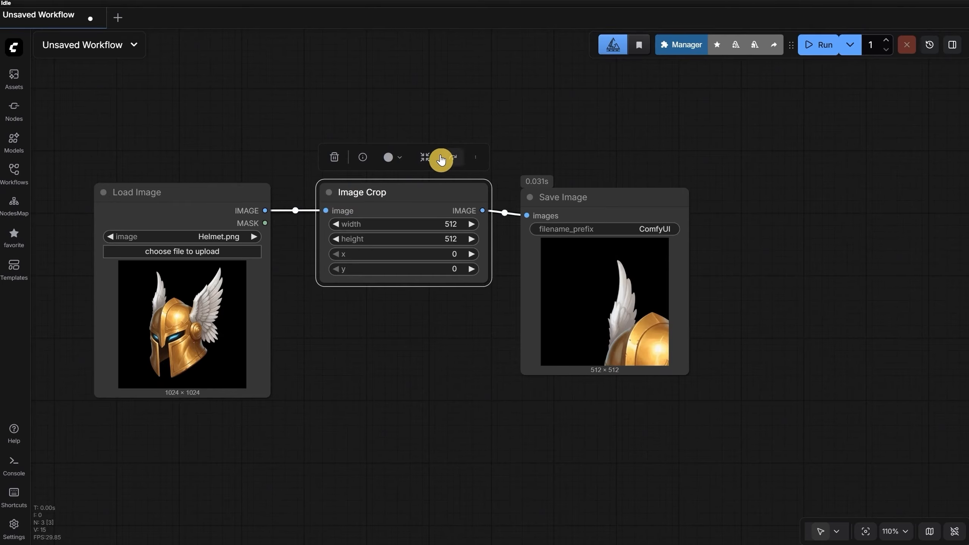
pyautogui.click(362, 162)
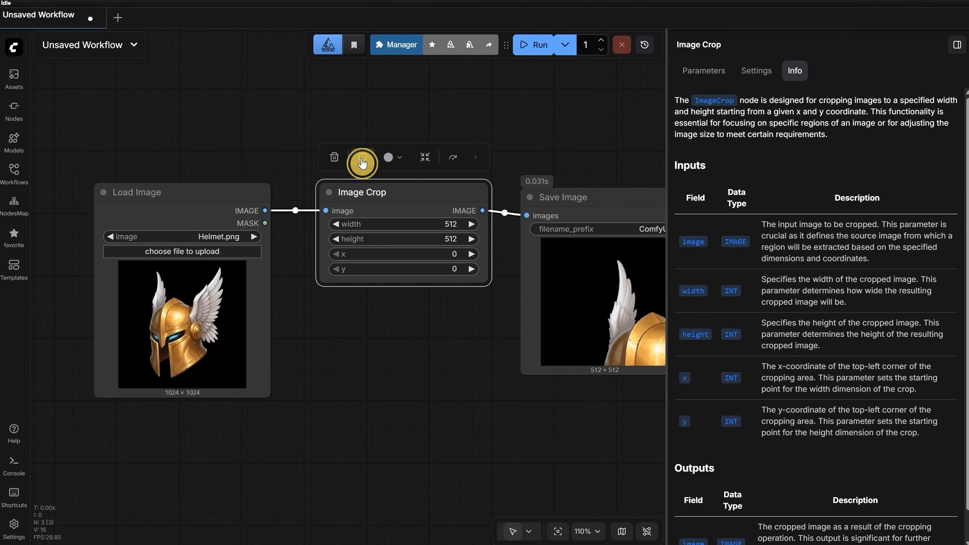
pyautogui.click(956, 45)
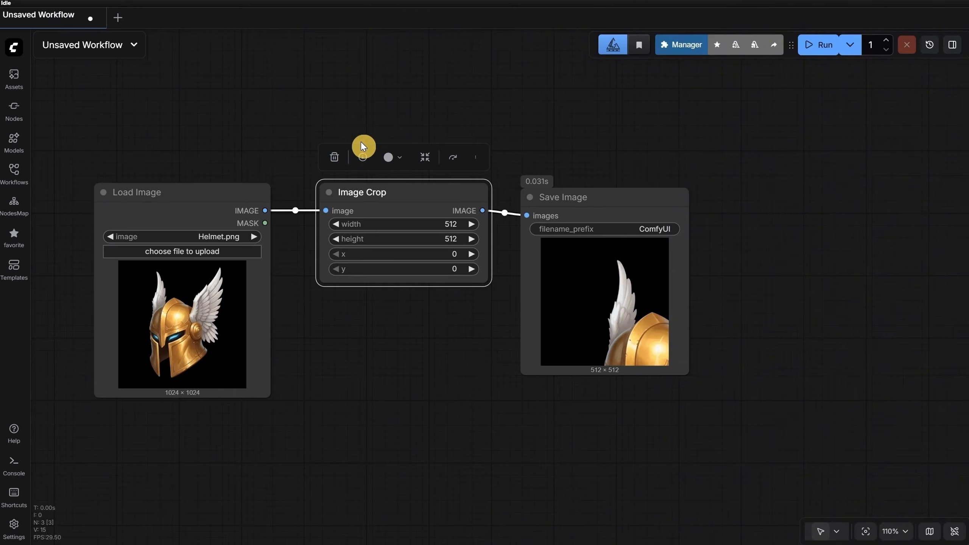
# Step: Bypass the Image Crop node, reactivate it, and view the further options available for the node
pyautogui.click(453, 164)
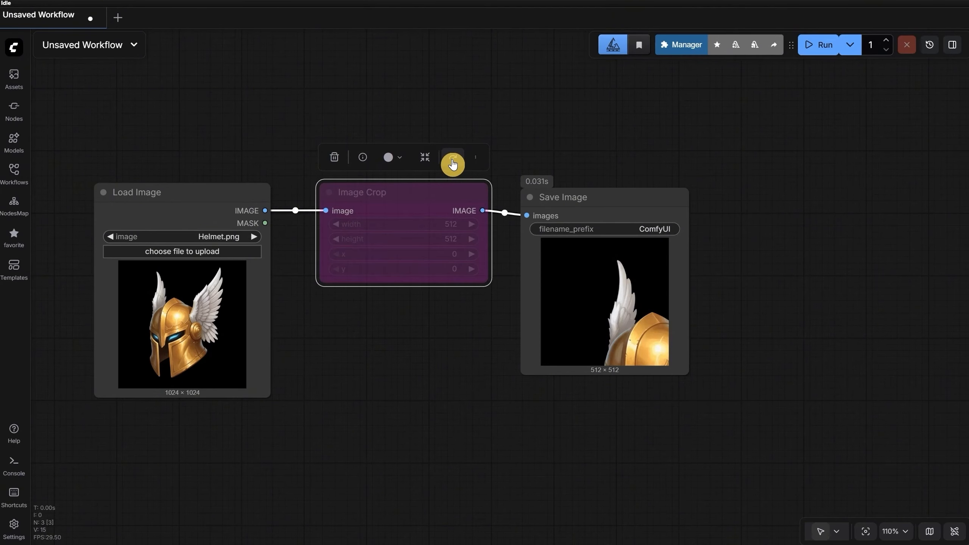
pyautogui.click(453, 164)
pyautogui.click(477, 164)
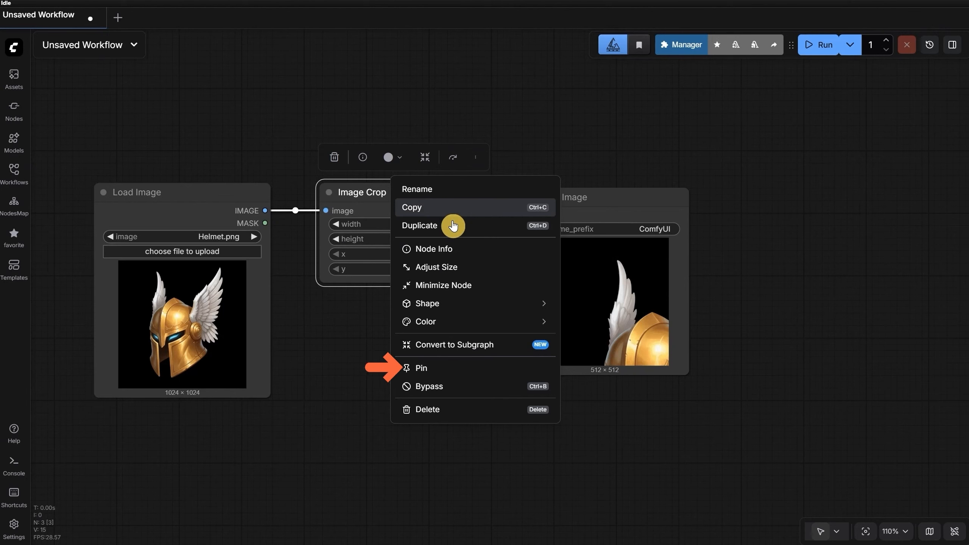
# Step: Spread Load Image above and Save Image below Image Crop, and hide and show the links twice
pyautogui.moveTo(597, 201); pyautogui.dragTo(670, 283)
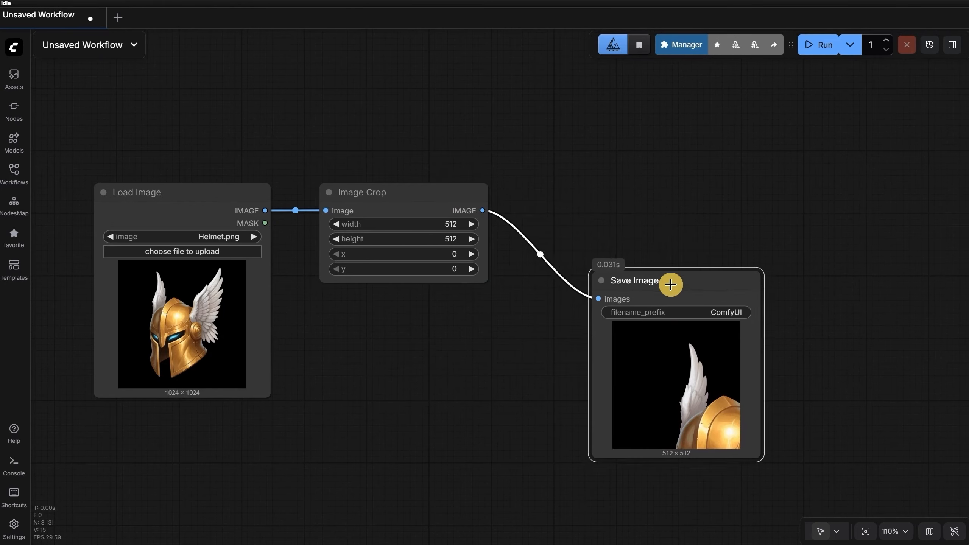
pyautogui.moveTo(190, 185); pyautogui.dragTo(179, 89)
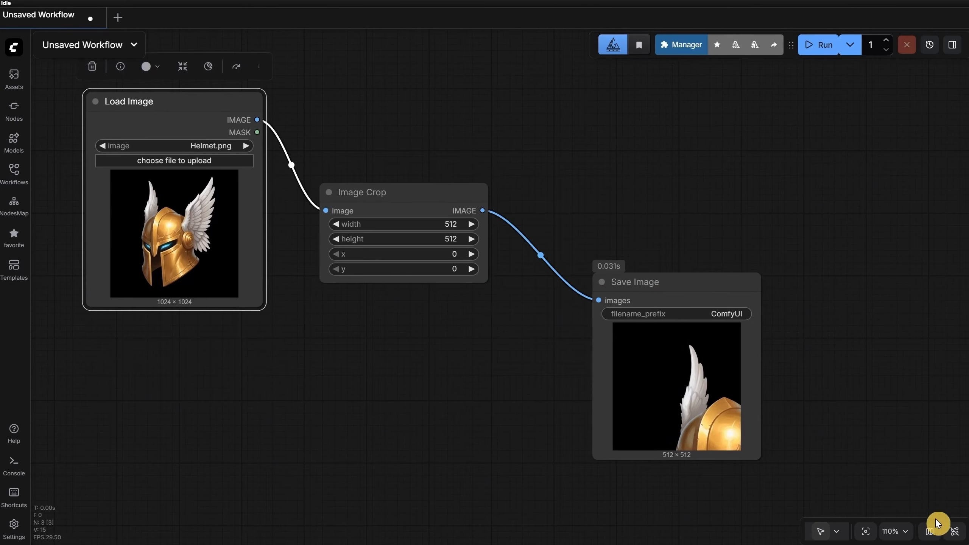
pyautogui.click(954, 533)
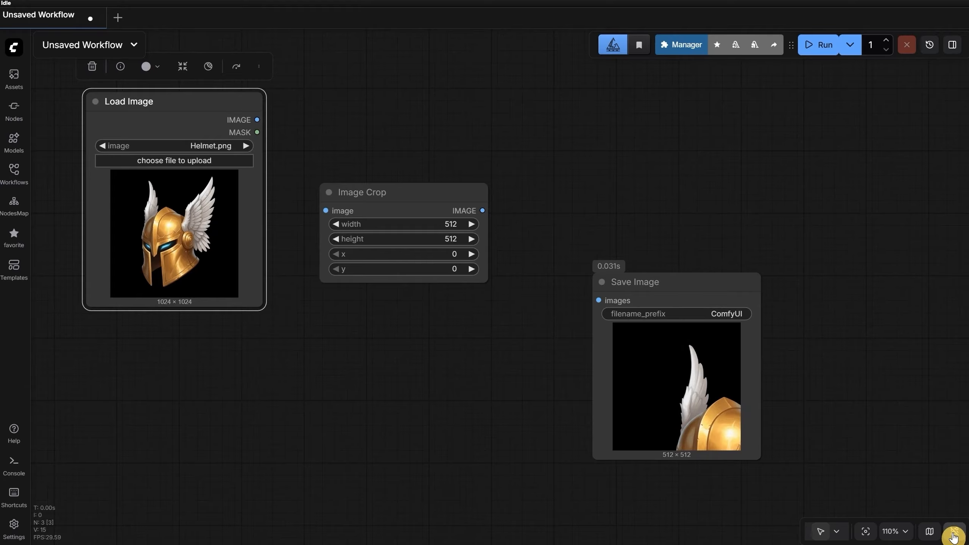
pyautogui.click(952, 536)
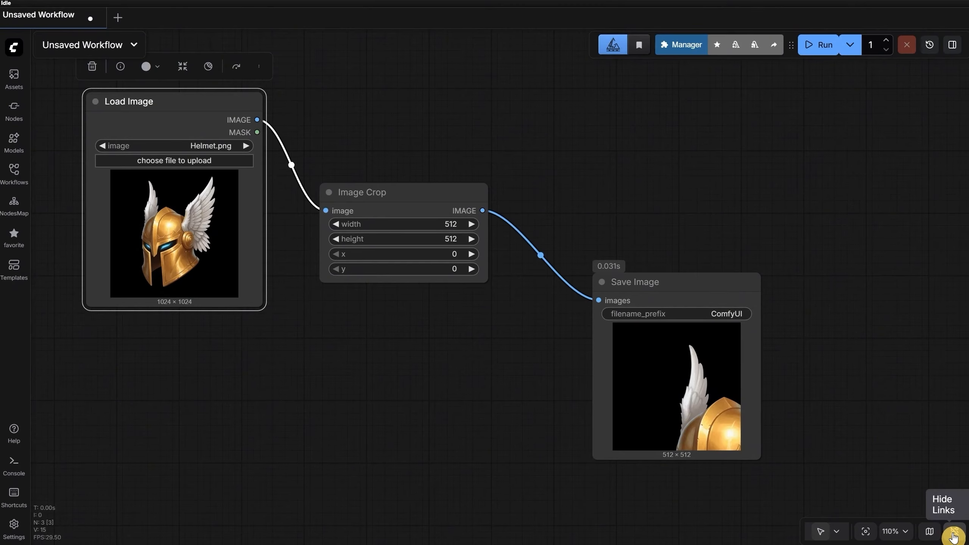
pyautogui.click(952, 536)
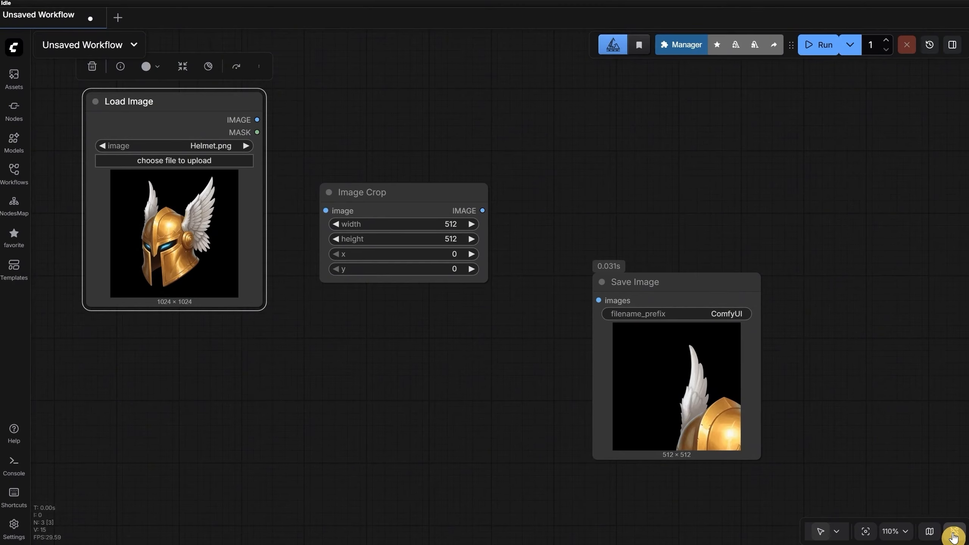
pyautogui.click(952, 535)
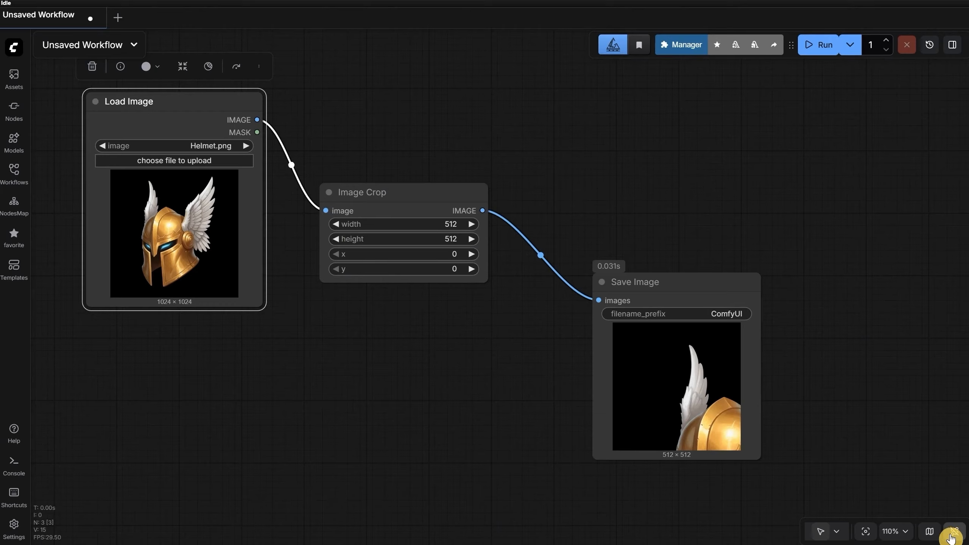
# Step: Move Load Image and Save Image closer to Image Crop, each placed slightly lower than it
pyautogui.moveTo(212, 108); pyautogui.dragTo(240, 195)
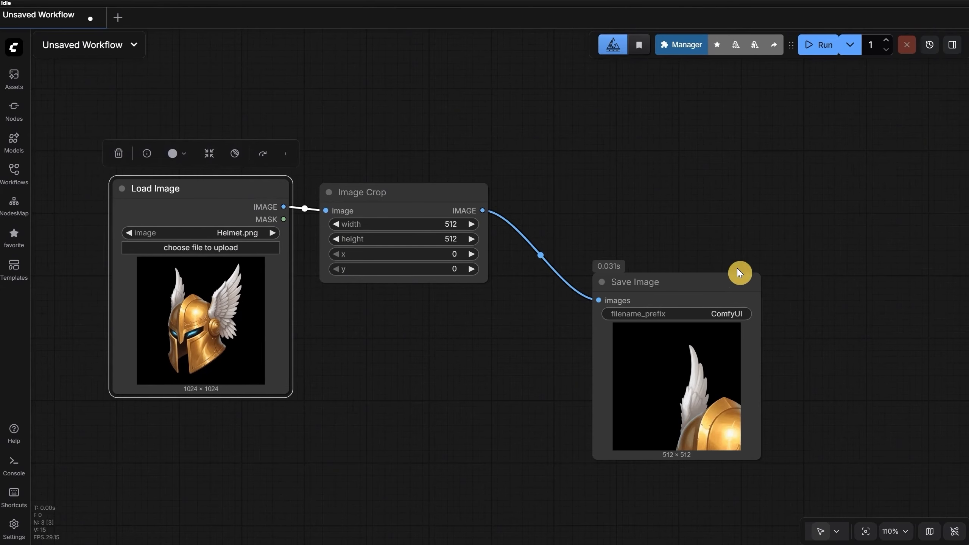
pyautogui.moveTo(692, 282); pyautogui.dragTo(581, 233)
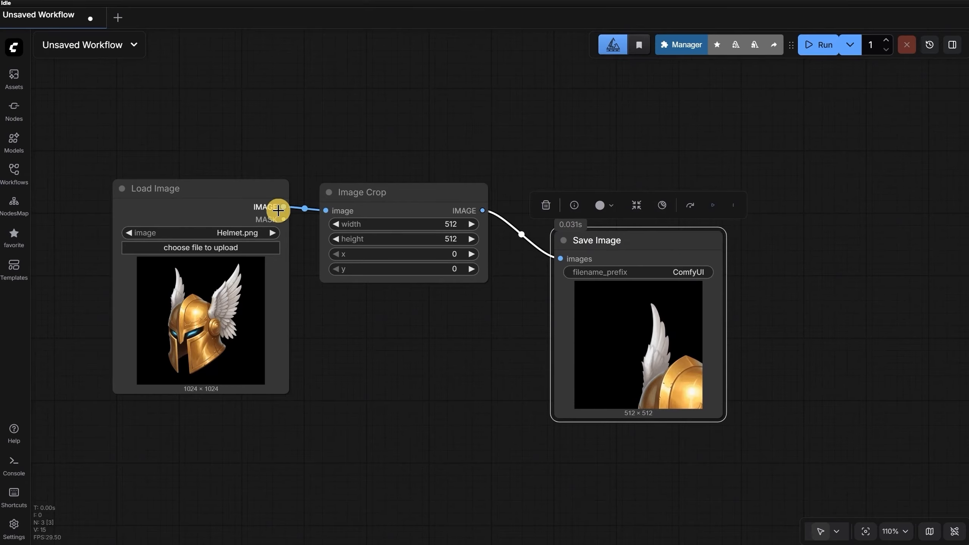
pyautogui.moveTo(231, 202); pyautogui.dragTo(226, 224)
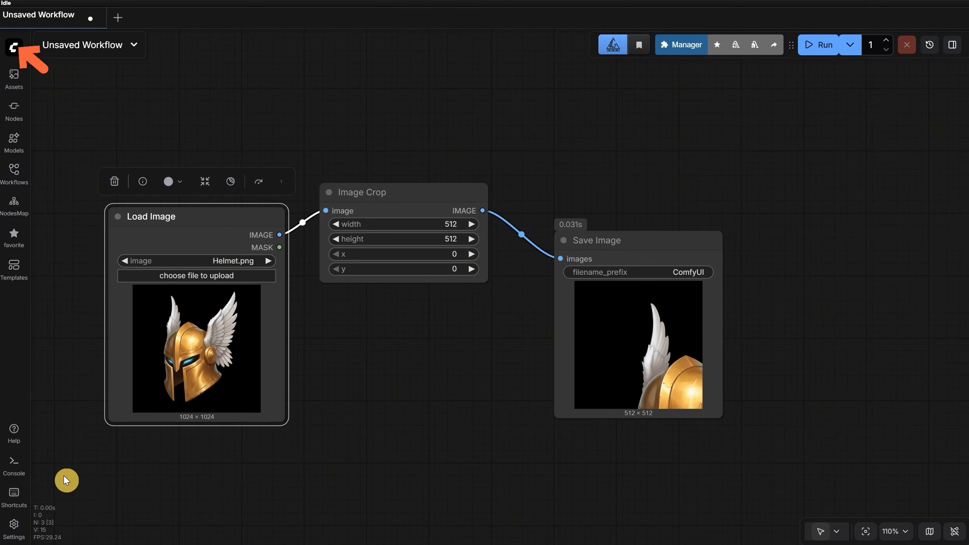
# Step: Search the settings for "link", set Link Render Mode to Straight, and move Load Image lower to check the link shape
pyautogui.click(16, 530)
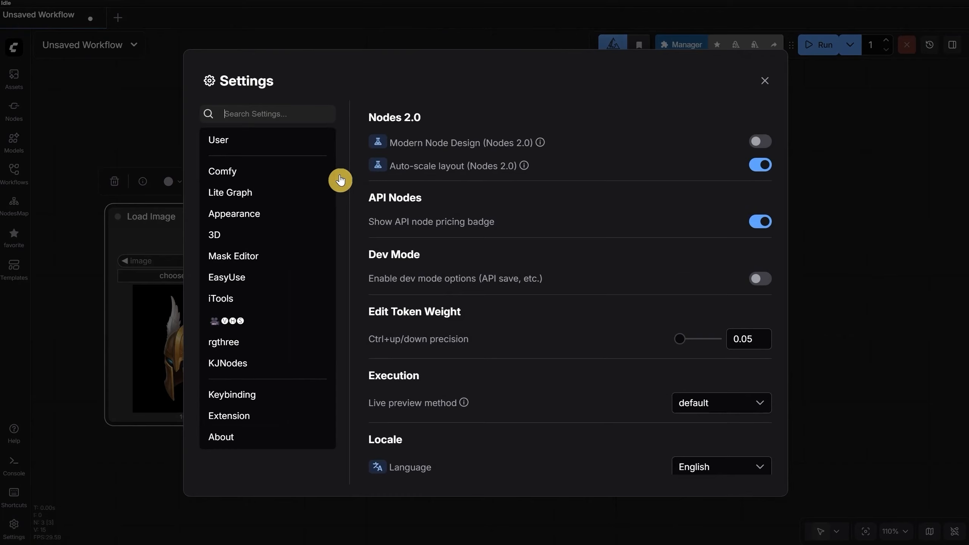
pyautogui.click(281, 112)
pyautogui.write('link')
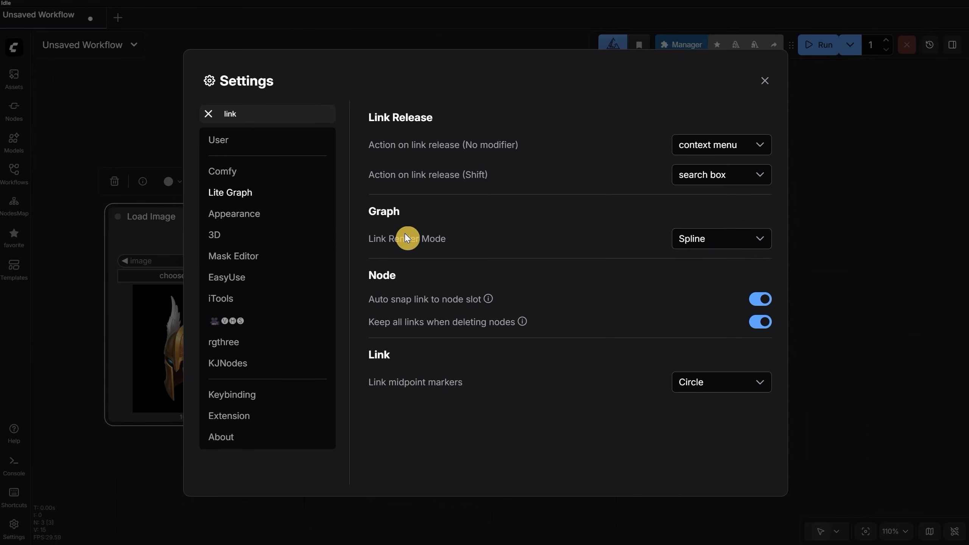
pyautogui.click(703, 239)
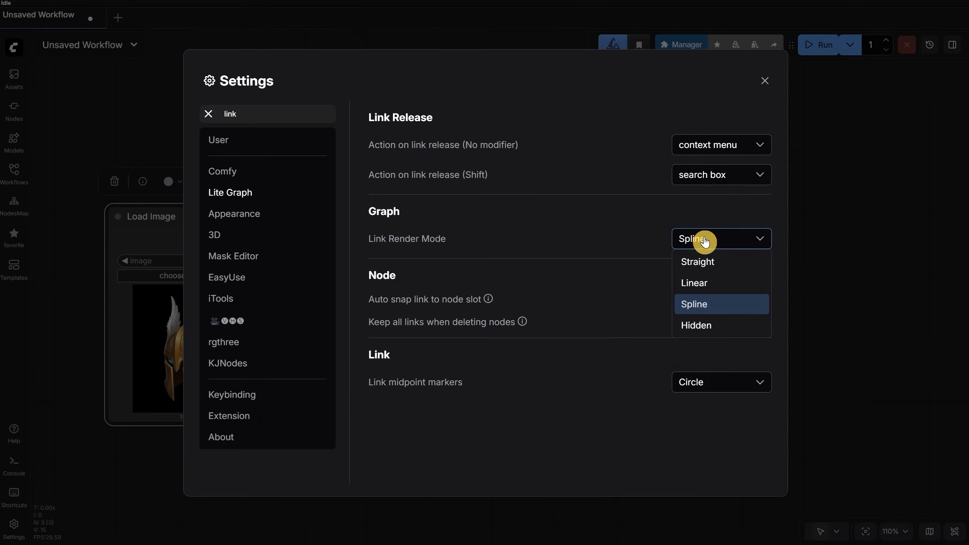
pyautogui.click(709, 262)
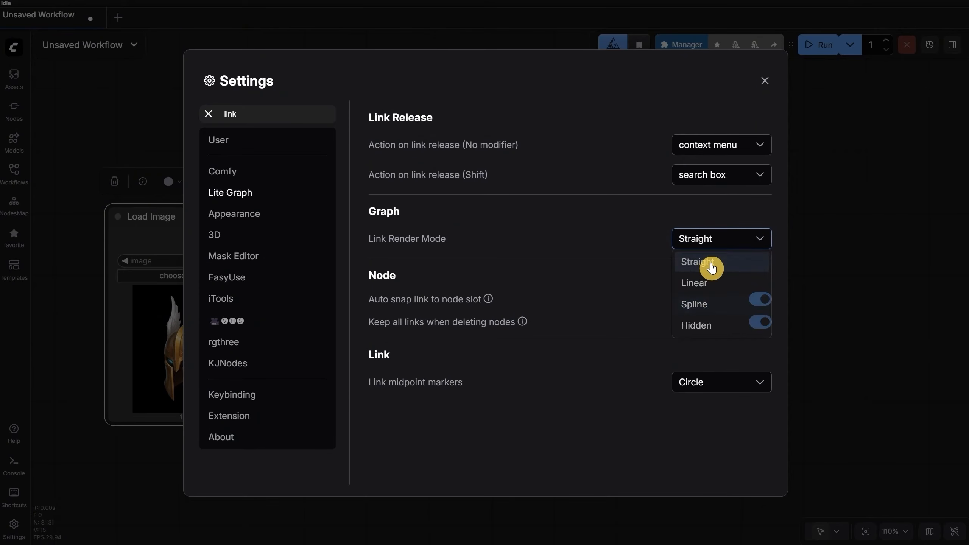
pyautogui.click(764, 79)
pyautogui.moveTo(216, 223); pyautogui.dragTo(195, 261)
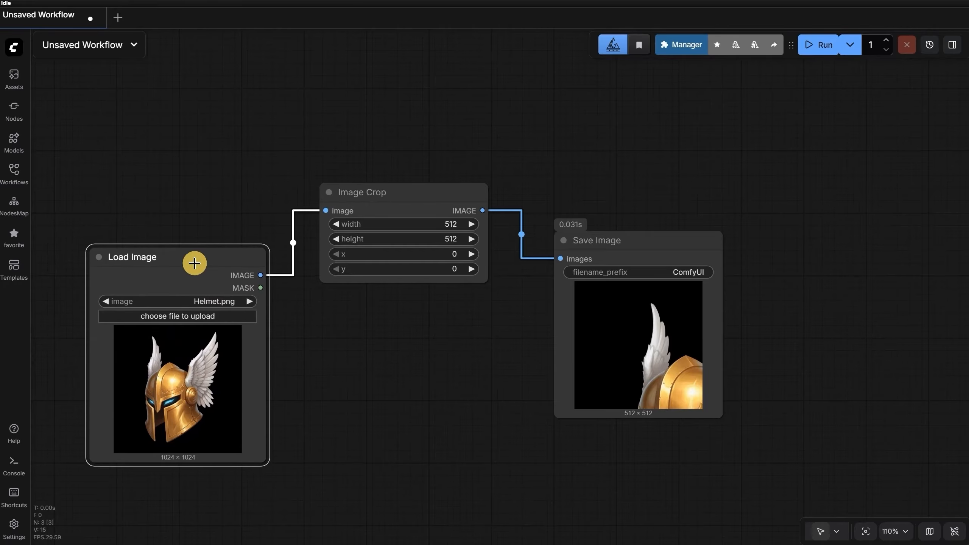
# Step: Search the settings for "link", set Link Render Mode to Linear, and move Load Image slightly closer to Image Crop
pyautogui.click(8, 536)
pyautogui.click(262, 114)
pyautogui.write('link')
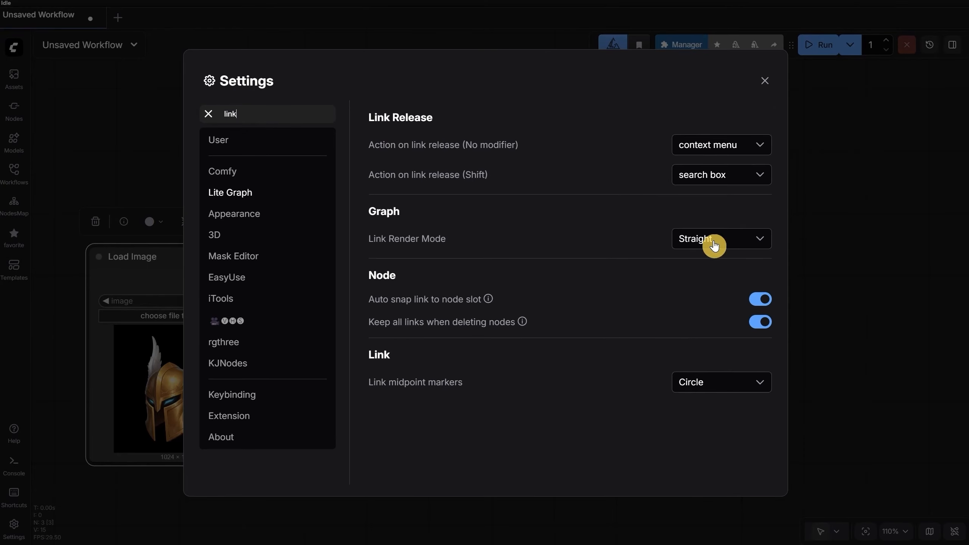
pyautogui.click(716, 240)
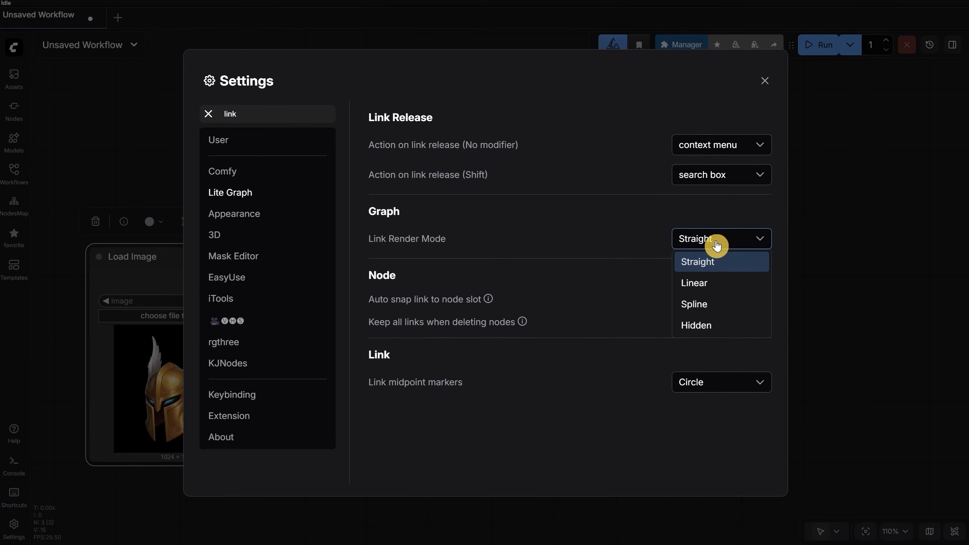
pyautogui.click(714, 291)
pyautogui.click(764, 80)
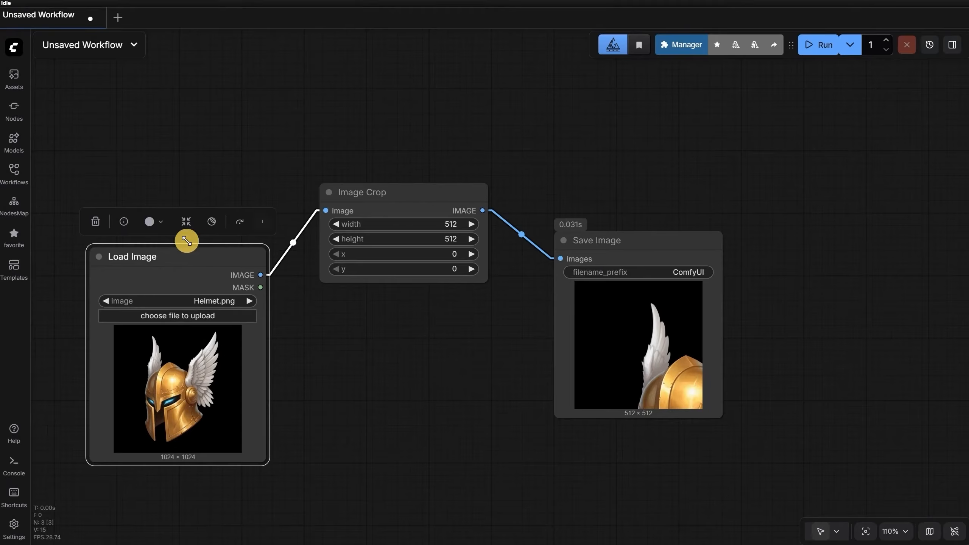
pyautogui.moveTo(162, 270); pyautogui.dragTo(187, 270)
# Step: Find Link Render Mode in the settings, set it to Spline, and bring Load Image and Save Image roughly level with Image Crop
pyautogui.click(14, 526)
pyautogui.click(277, 113)
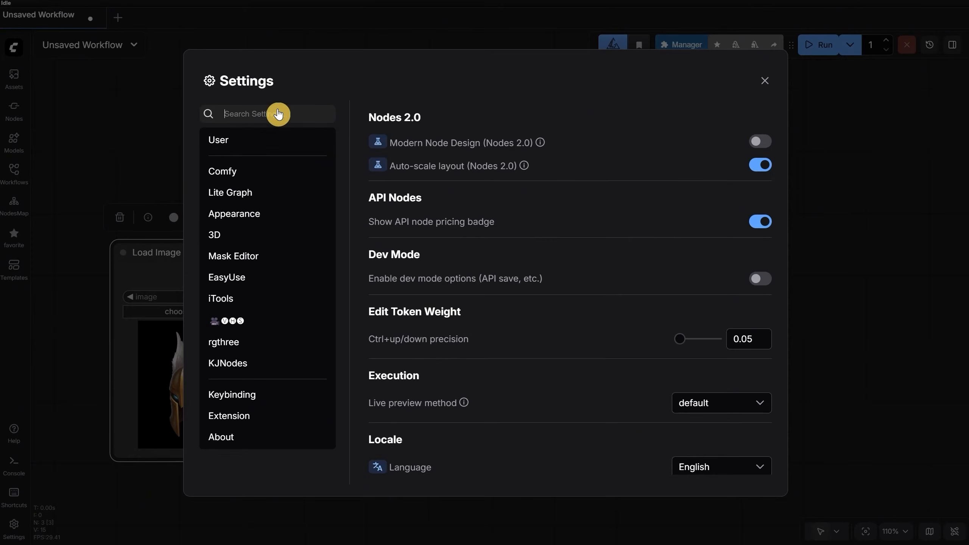
pyautogui.write('link')
pyautogui.click(725, 245)
pyautogui.click(714, 303)
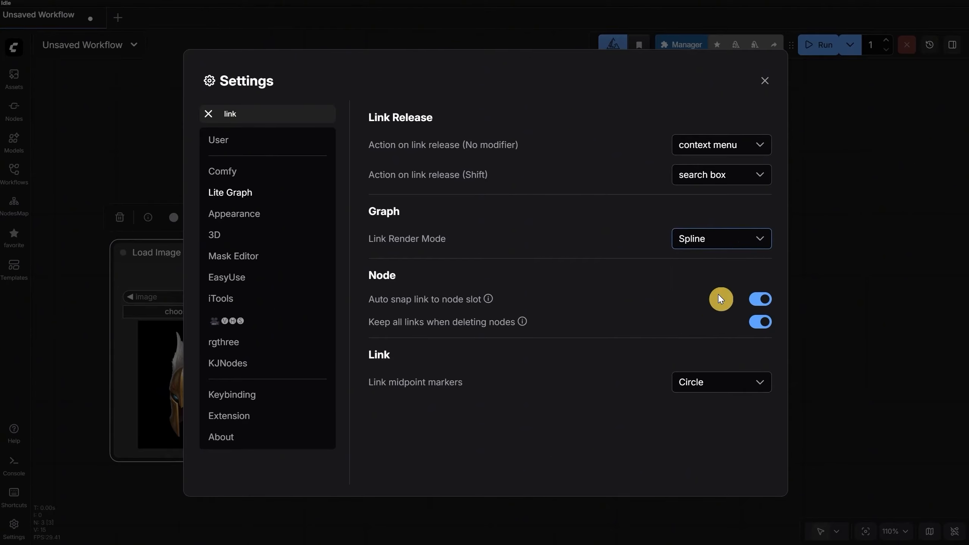
pyautogui.click(765, 83)
pyautogui.moveTo(225, 268); pyautogui.dragTo(225, 191)
pyautogui.click(579, 220)
pyautogui.click(771, 339)
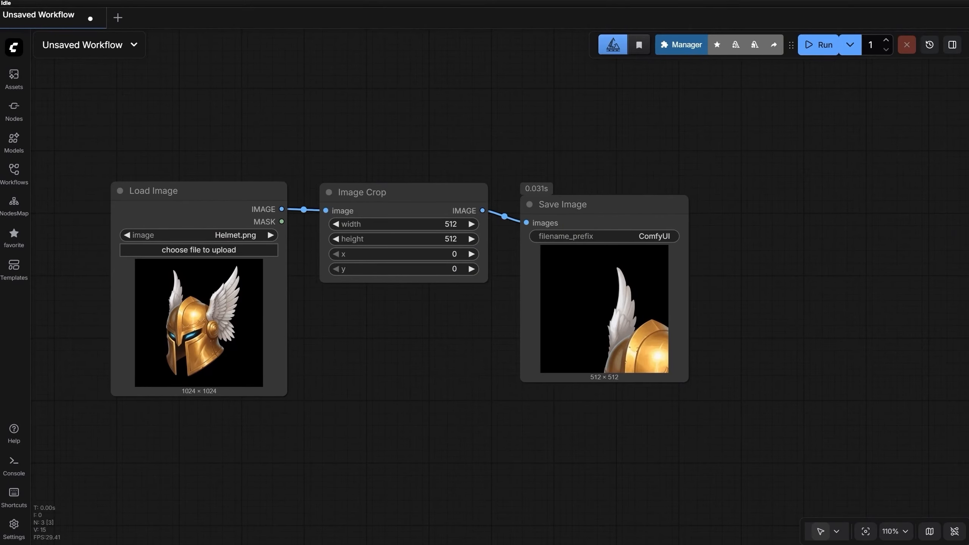
# Step: Delete all nodes from the canvas and add a new Load Image node on its left side
pyautogui.hotkey('ctrl', 'a')
pyautogui.press('Delete')
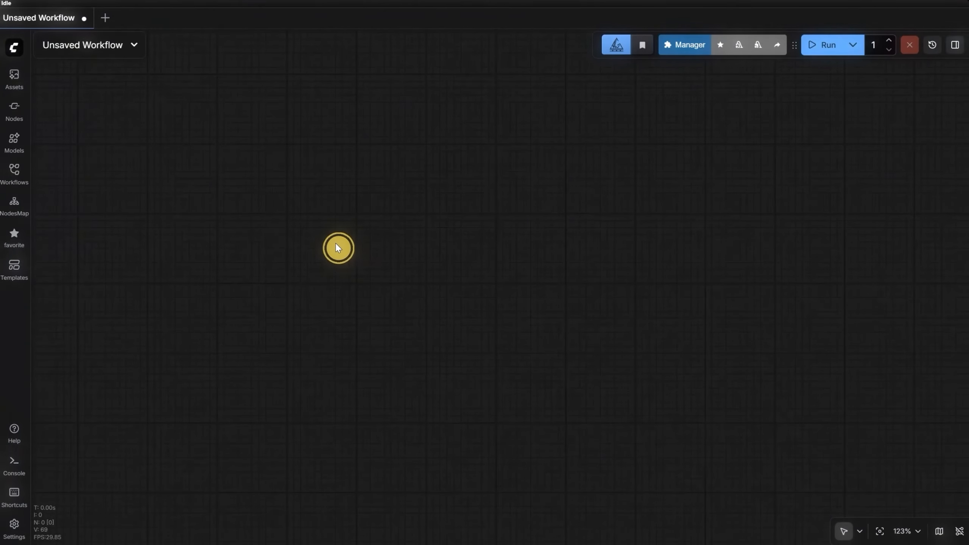
pyautogui.doubleClick(343, 251)
pyautogui.write('load')
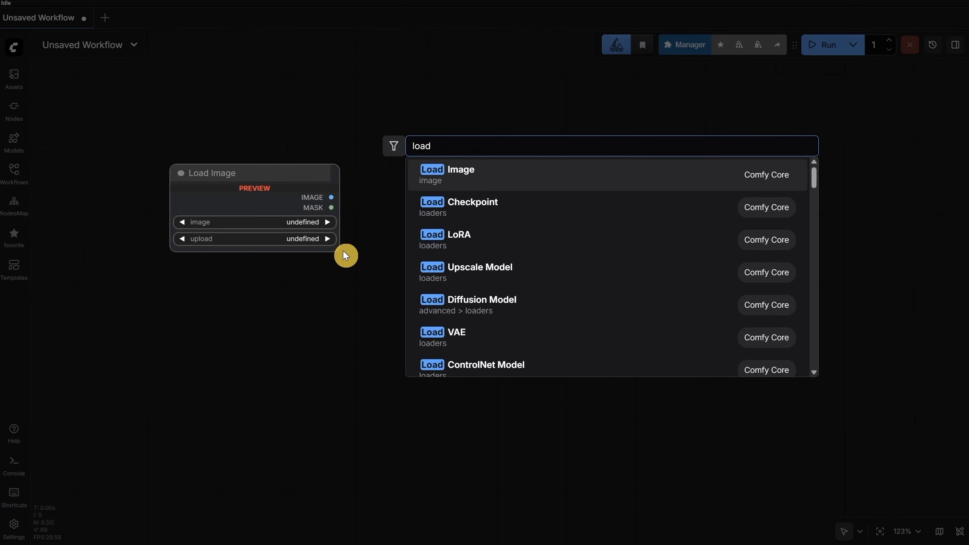
pyautogui.click(471, 173)
pyautogui.moveTo(432, 244); pyautogui.dragTo(245, 220)
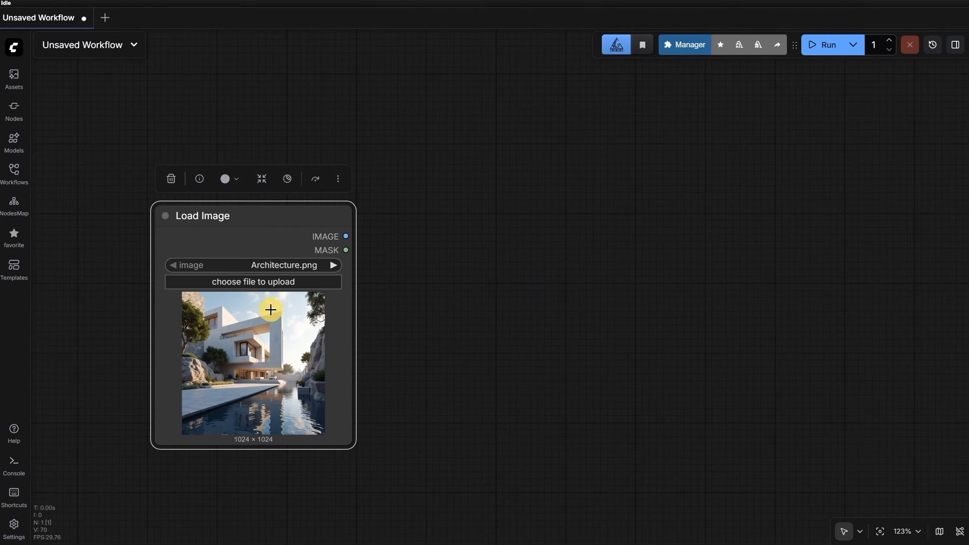
# Step: Add an Upscale Image By node beside Load Image and connect Load Image's IMAGE output to its image input
pyautogui.doubleClick(433, 258)
pyautogui.write('upscale image')
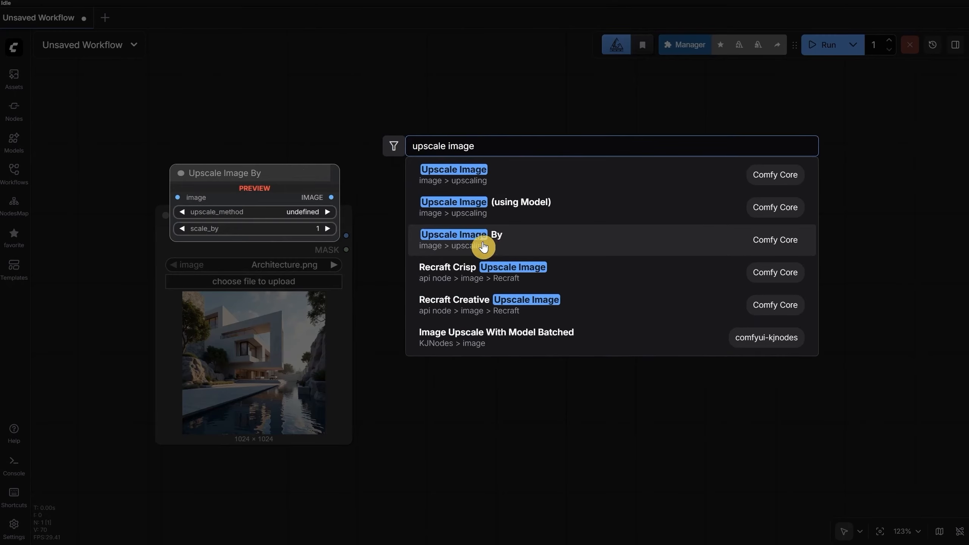
pyautogui.click(495, 242)
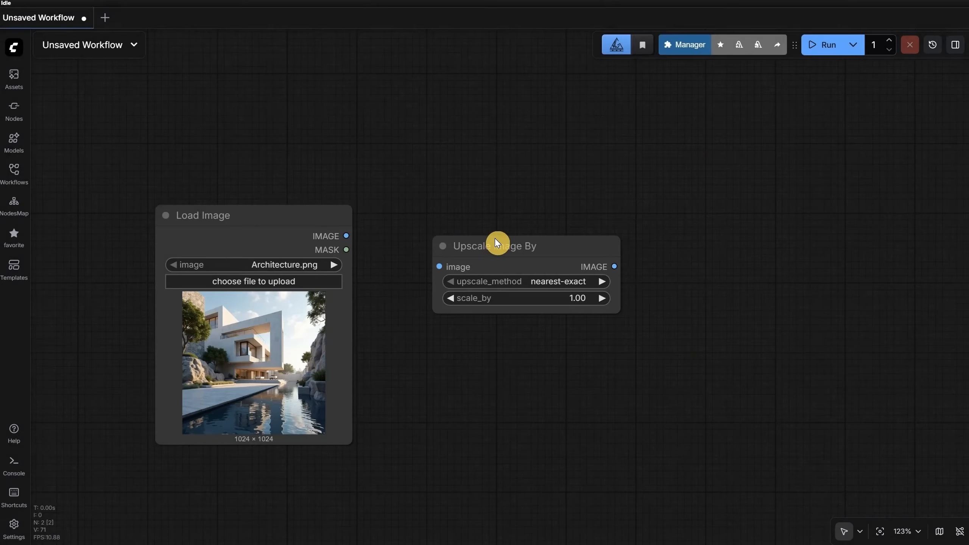
pyautogui.moveTo(496, 244); pyautogui.dragTo(440, 218)
pyautogui.moveTo(346, 236); pyautogui.dragTo(397, 239)
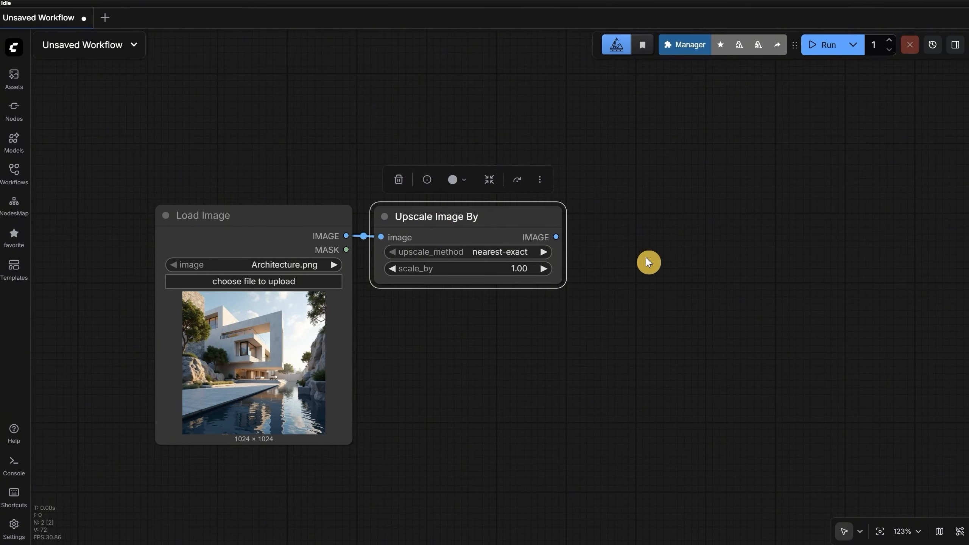
# Step: Add a Save Image node fed by the IMAGE output of Upscale Image By, and run the workflow
pyautogui.doubleClick(647, 262)
pyautogui.write('save')
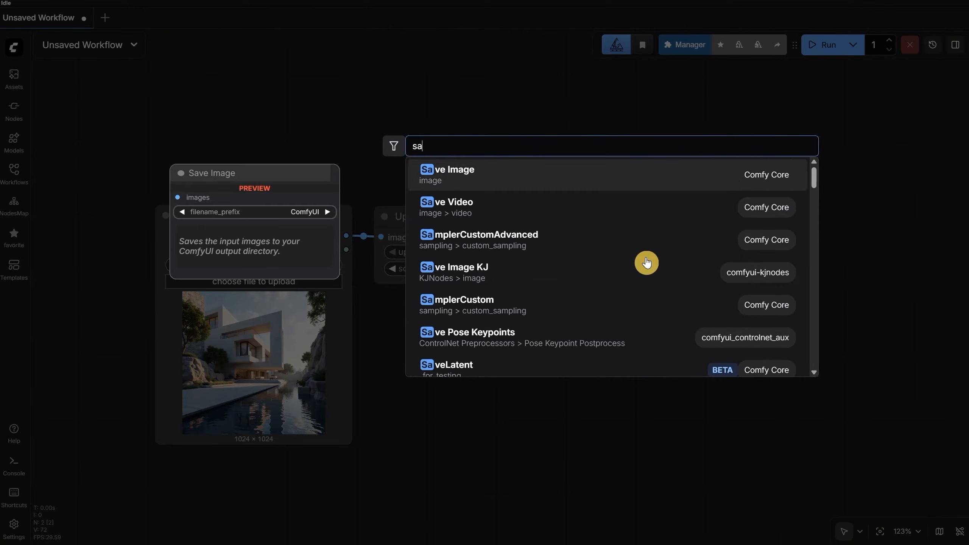
pyautogui.click(523, 178)
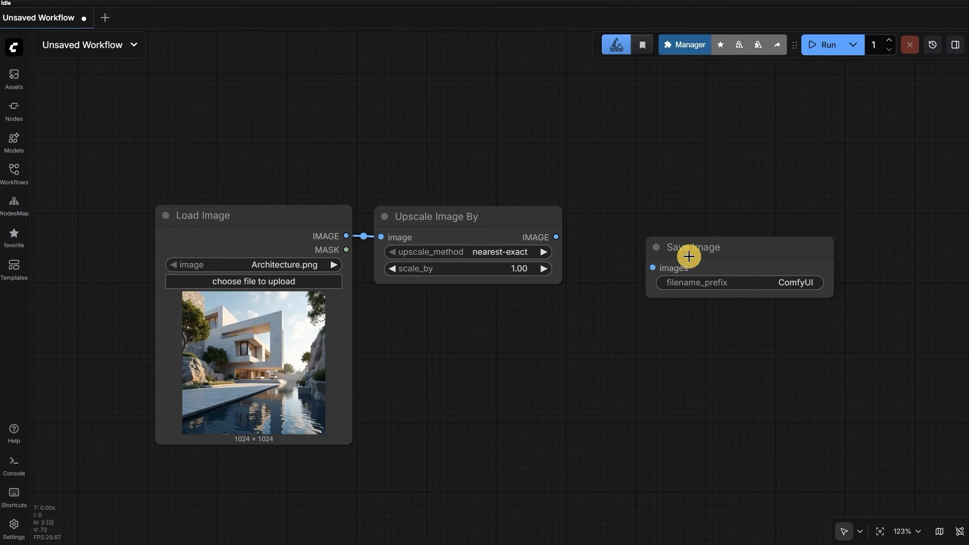
pyautogui.moveTo(688, 255); pyautogui.dragTo(618, 216)
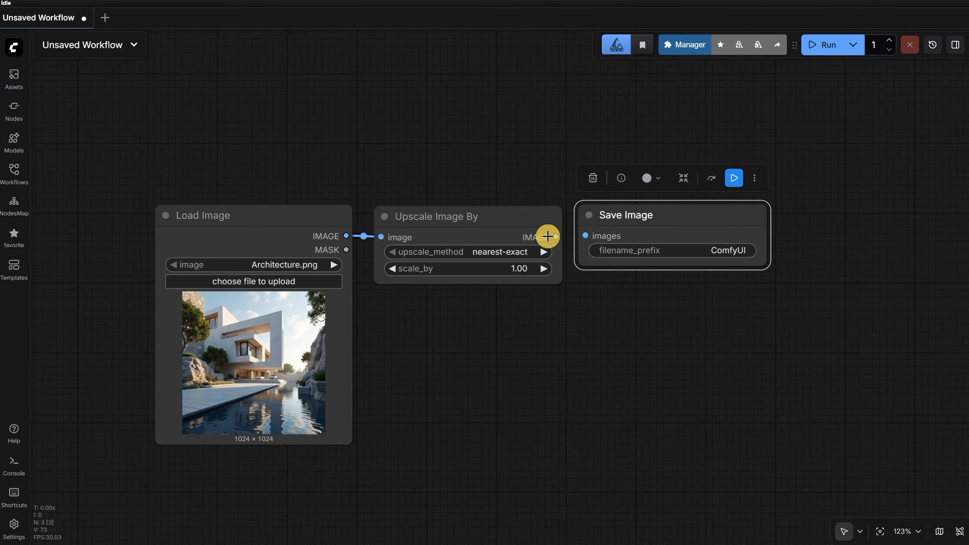
pyautogui.moveTo(555, 237); pyautogui.dragTo(584, 236)
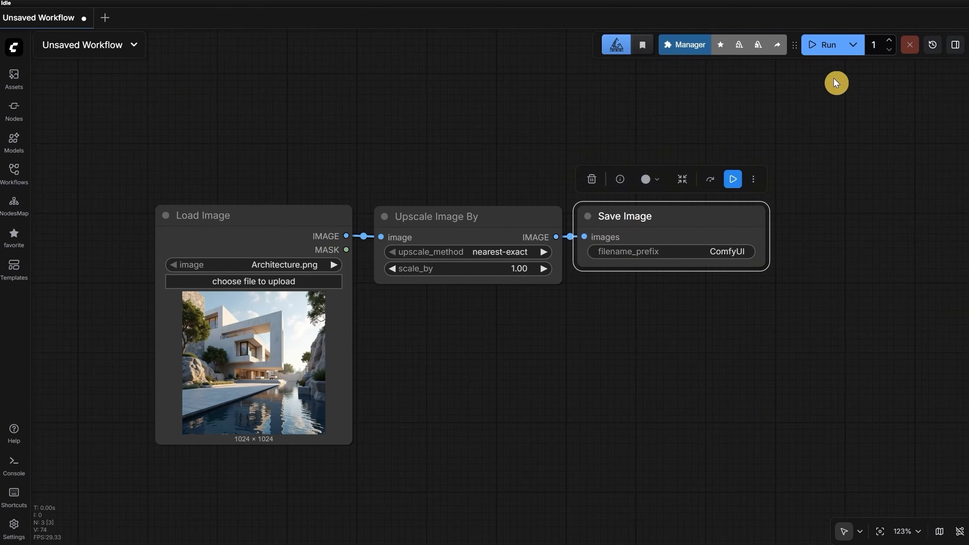
pyautogui.click(824, 45)
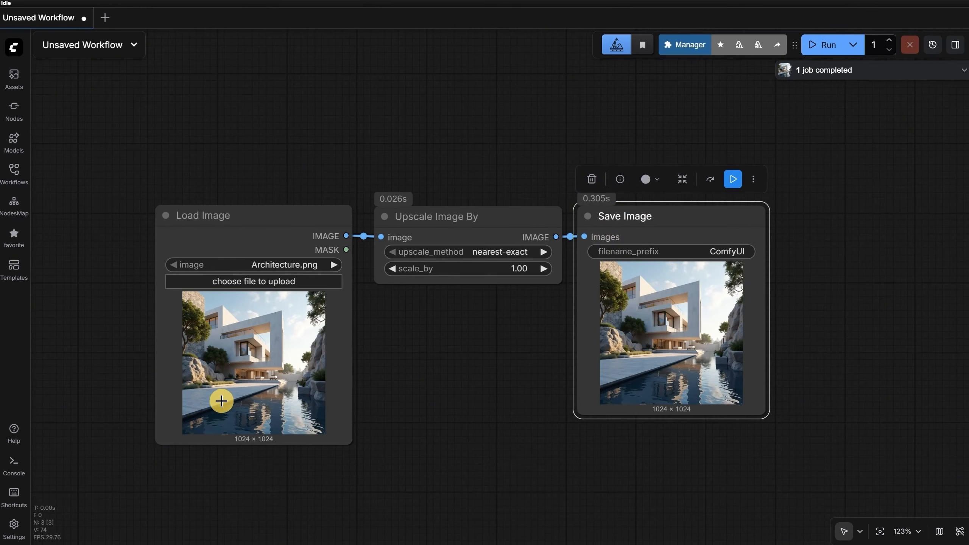
pyautogui.moveTo(679, 215); pyautogui.dragTo(688, 217)
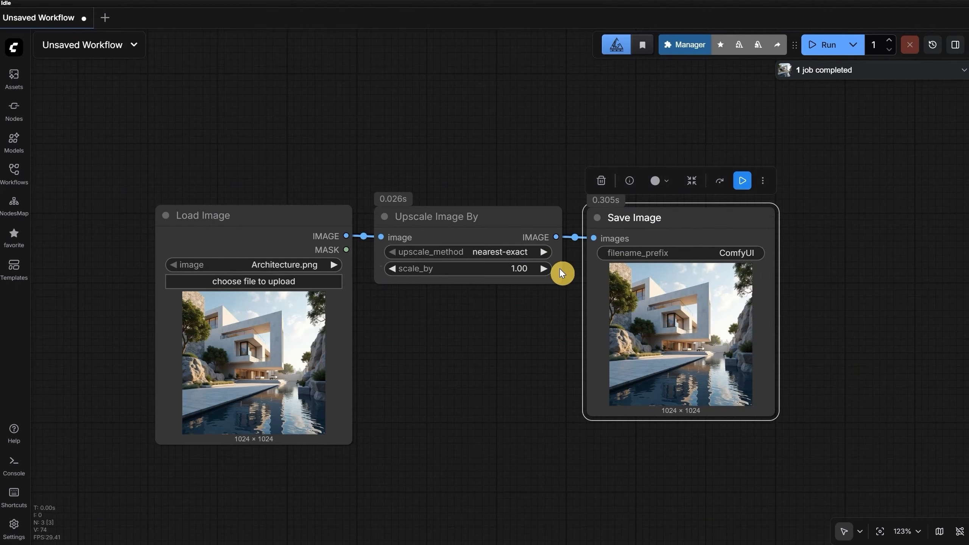
# Step: Set scale_by on the Upscale Image By node to 2, run the workflow and check the saved image's dimensions
pyautogui.click(544, 268)
pyautogui.click(533, 266)
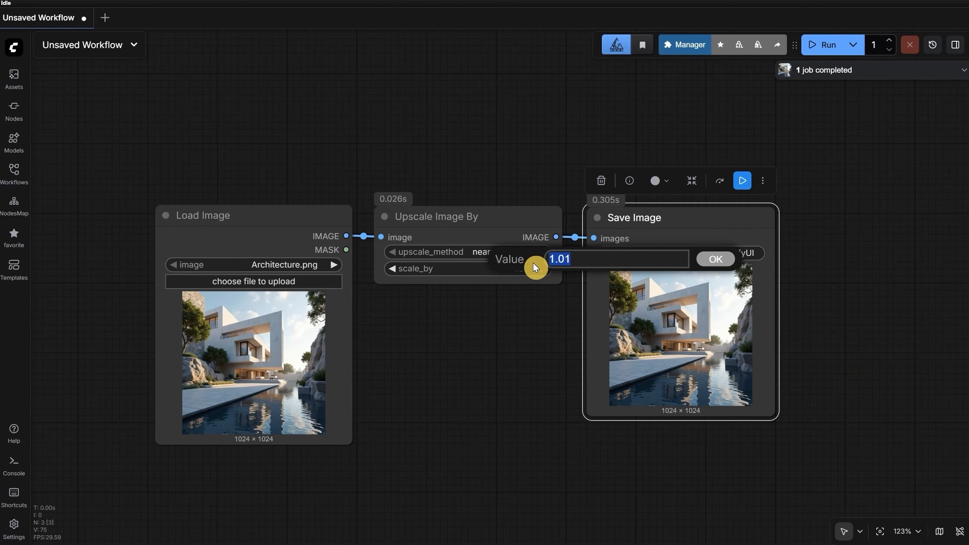
pyautogui.write('2')
pyautogui.press('Return')
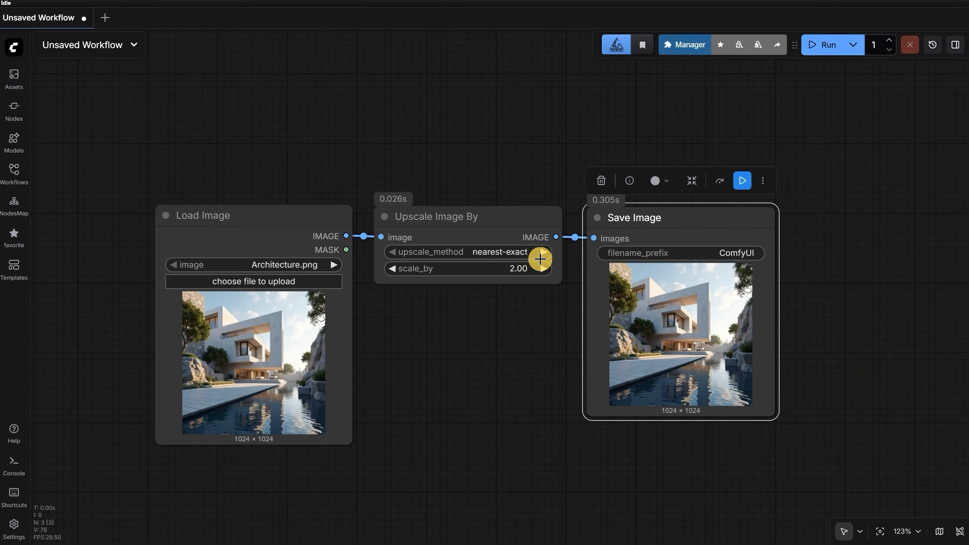
pyautogui.click(831, 49)
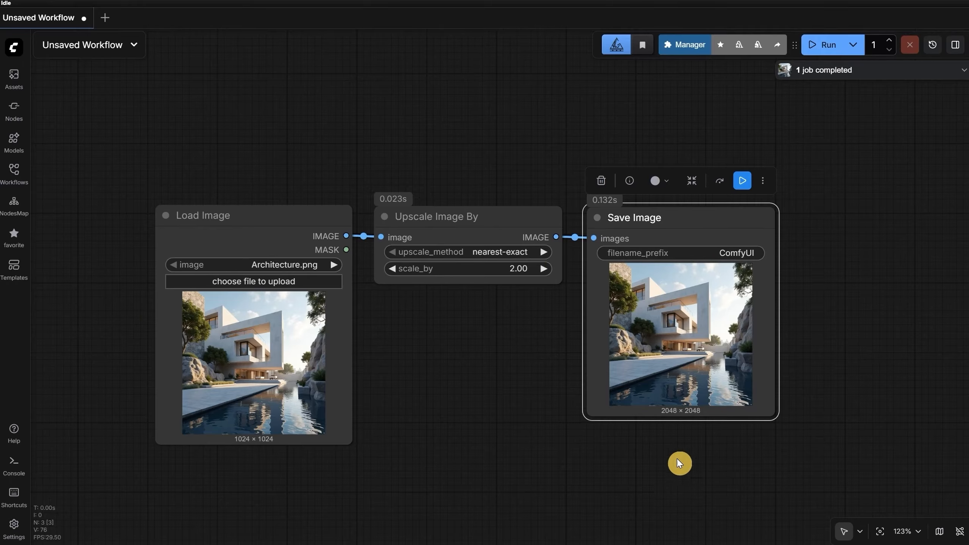
pyautogui.scroll(10, 680, 464)
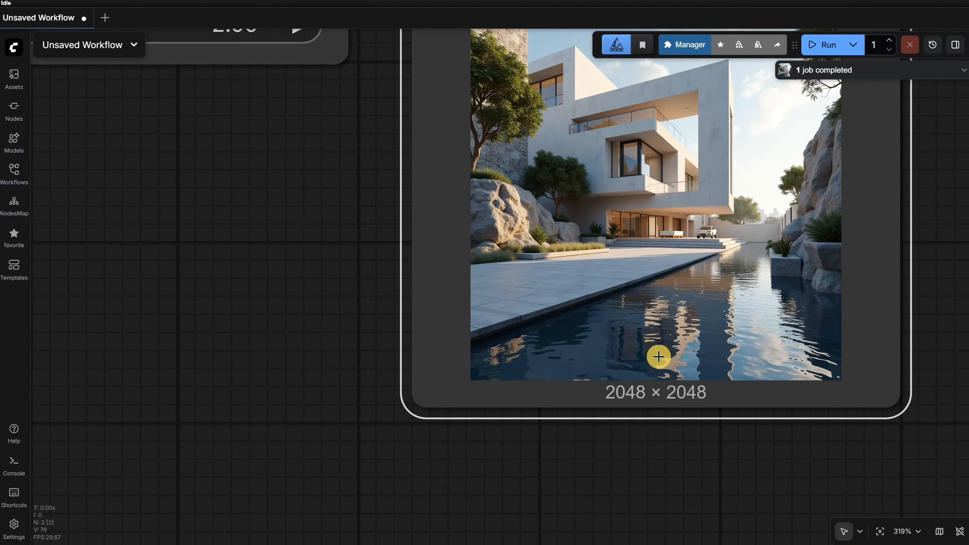
pyautogui.scroll(-9, 658, 357)
pyautogui.scroll(1, 690, 370)
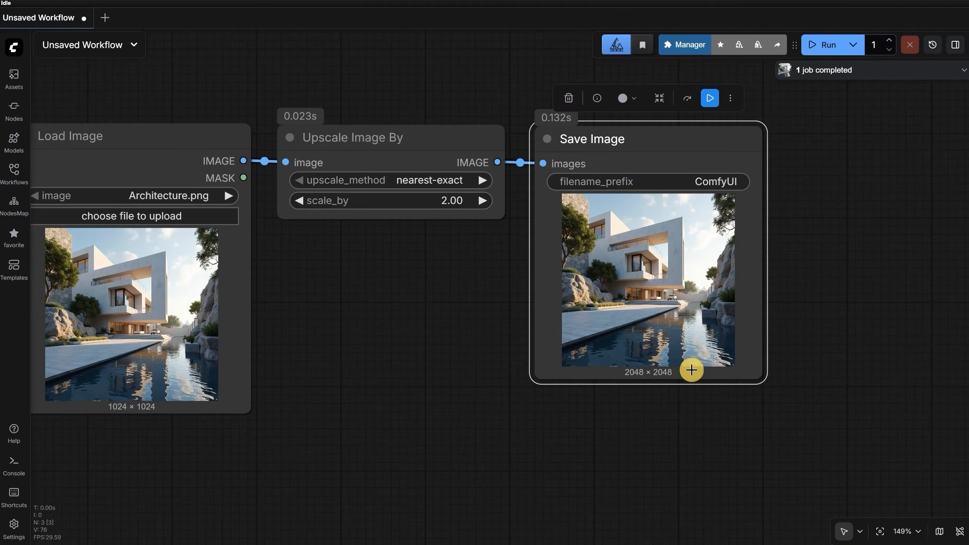
pyautogui.scroll(-1, 691, 369)
# Step: Set upscale_method on the Upscale Image By node to lanczos and run the workflow again
pyautogui.click(448, 336)
pyautogui.moveTo(449, 335); pyautogui.dragTo(486, 336)
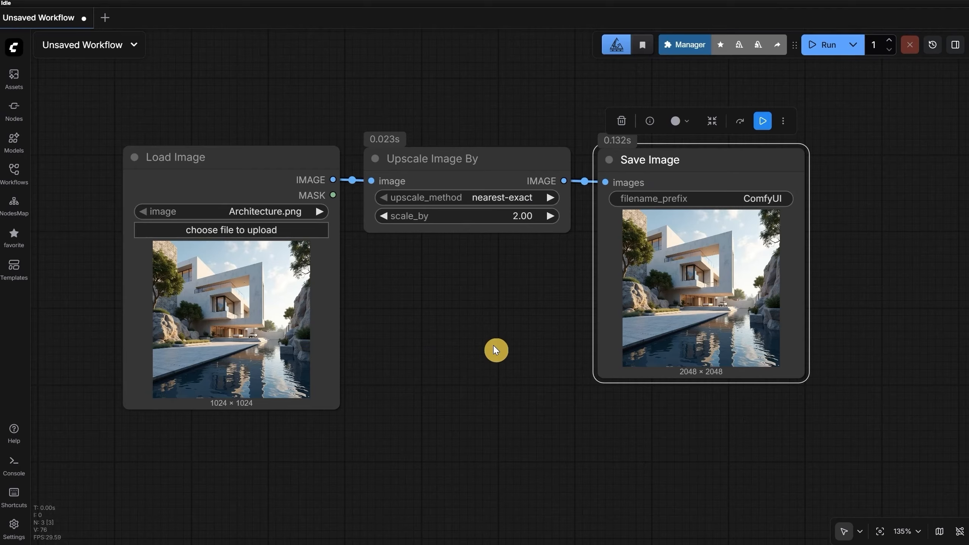
pyautogui.click(492, 197)
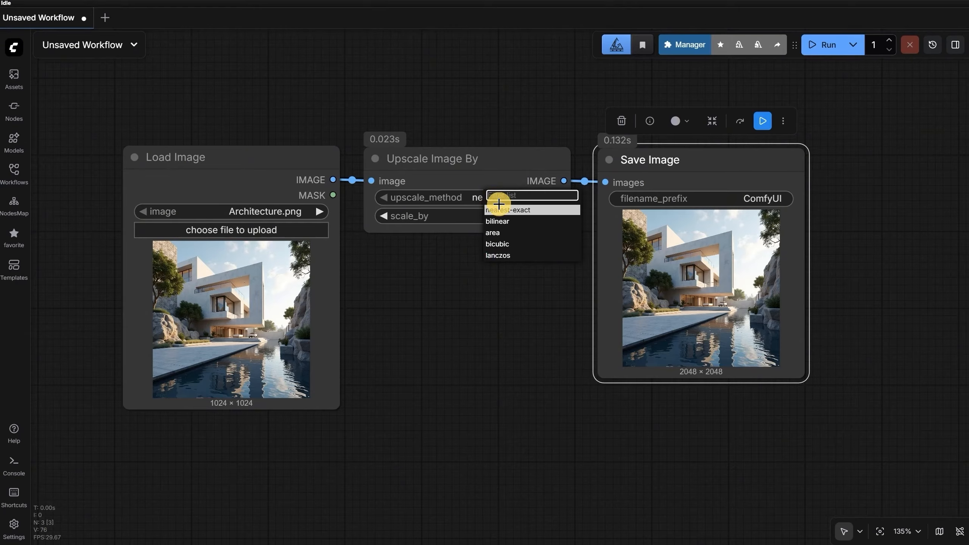
pyautogui.click(501, 256)
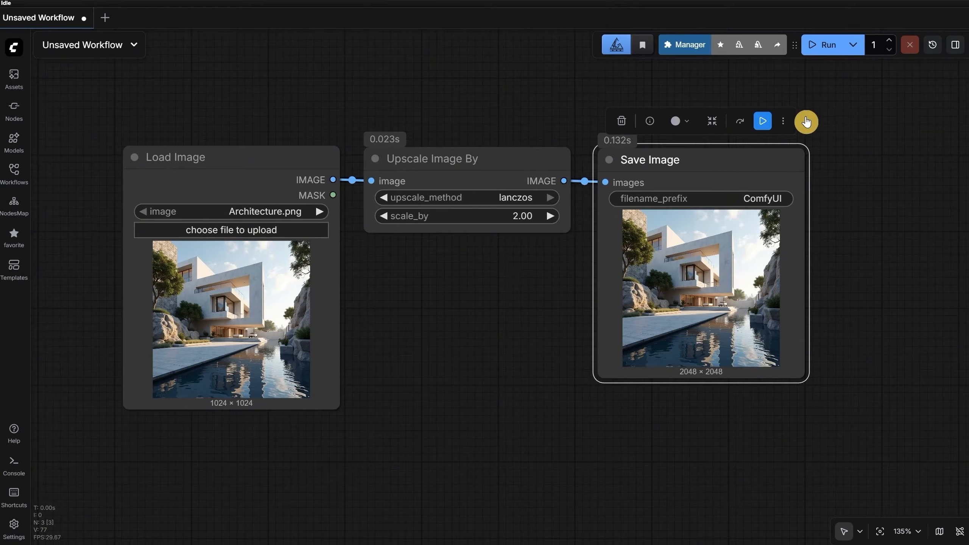
pyautogui.click(826, 47)
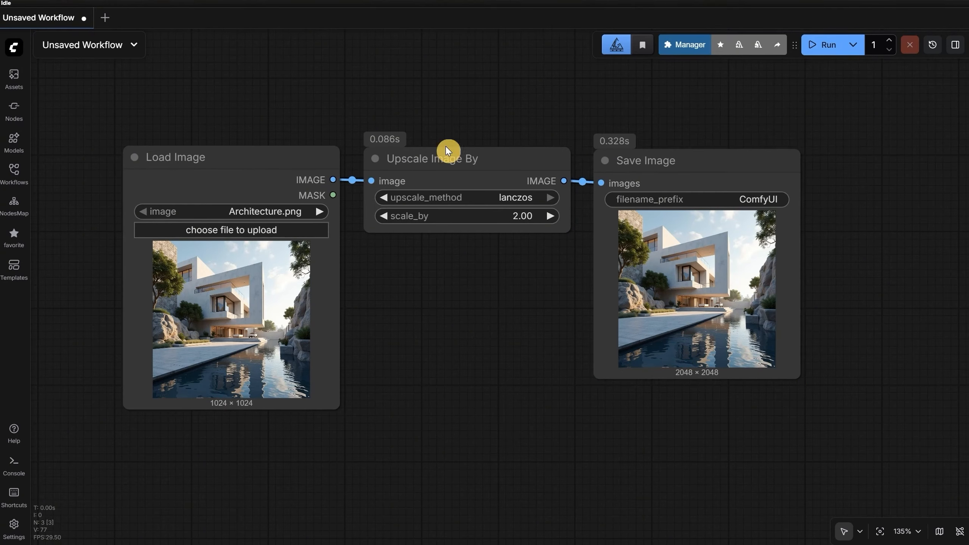
# Step: Rename the Upscale Image By node to "upscale"
pyautogui.doubleClick(468, 161)
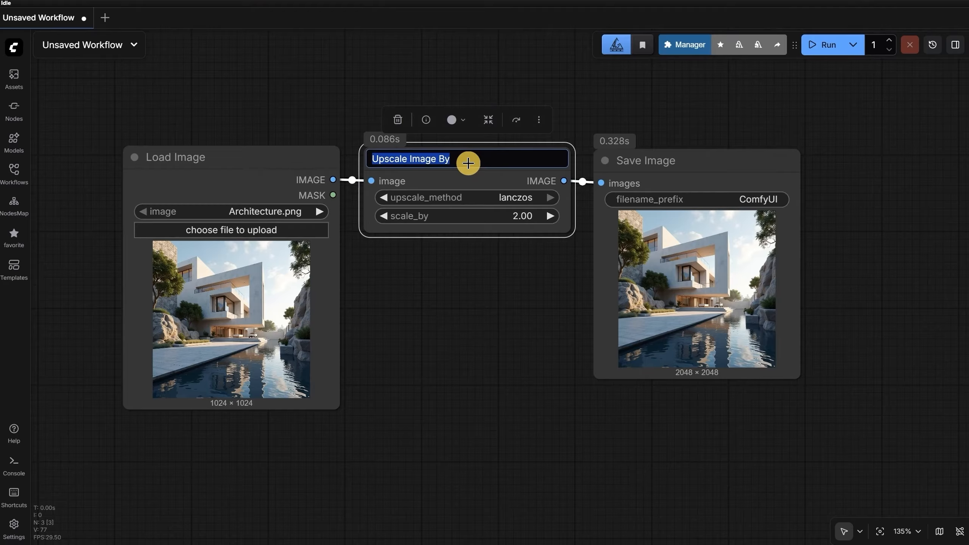
pyautogui.write('upscale')
pyautogui.press('Return')
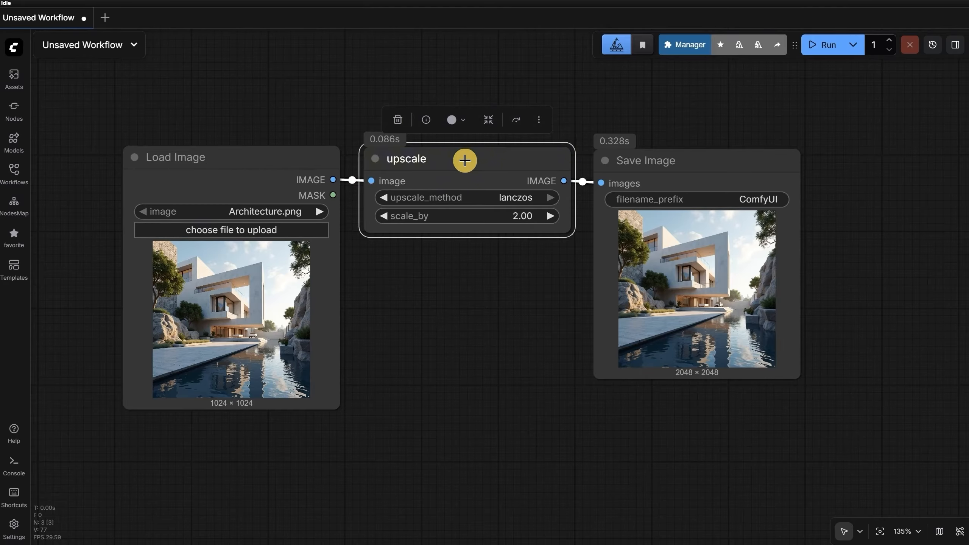
pyautogui.click(480, 292)
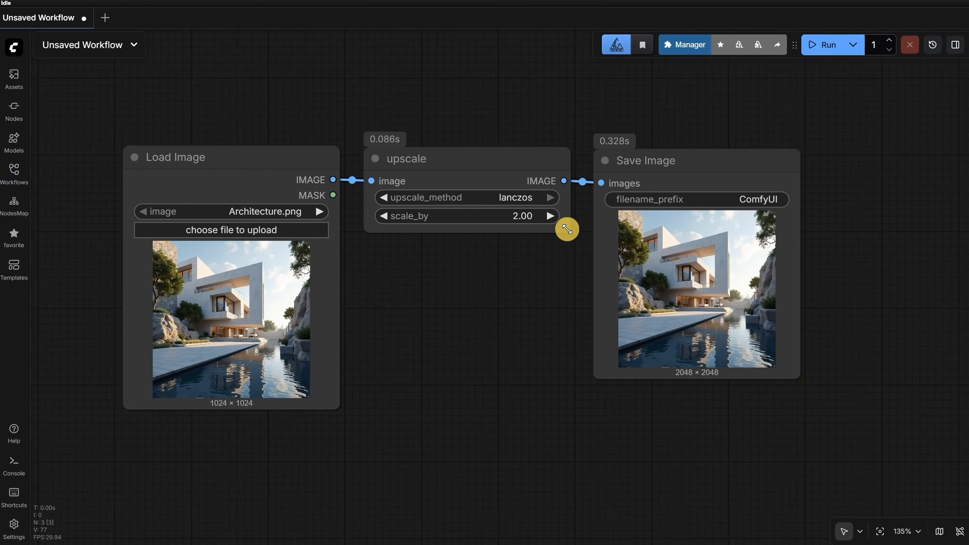
# Step: Resize the upscale node to be narrower and much taller, and give it a blue-grey colour
pyautogui.moveTo(567, 230); pyautogui.dragTo(511, 353)
pyautogui.click(458, 148)
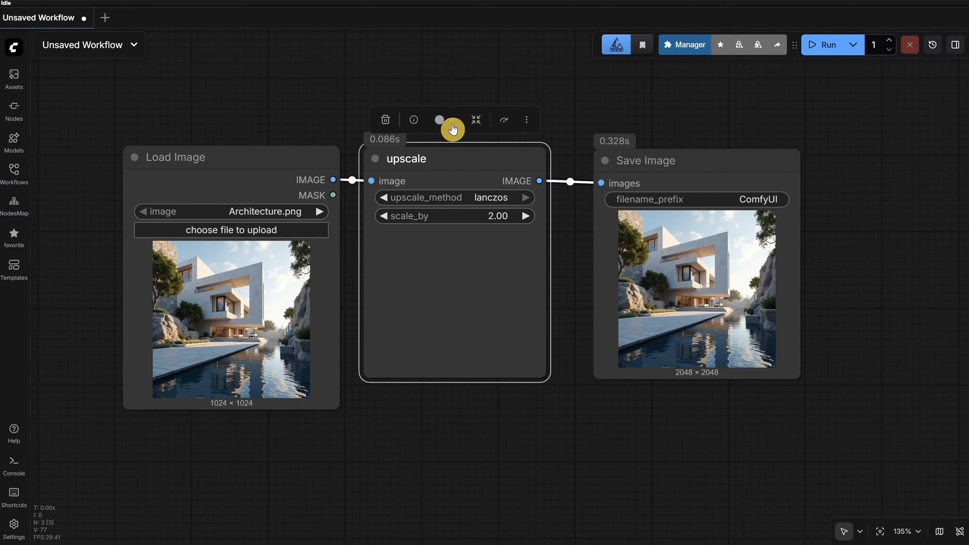
pyautogui.click(453, 129)
pyautogui.click(450, 102)
pyautogui.click(507, 411)
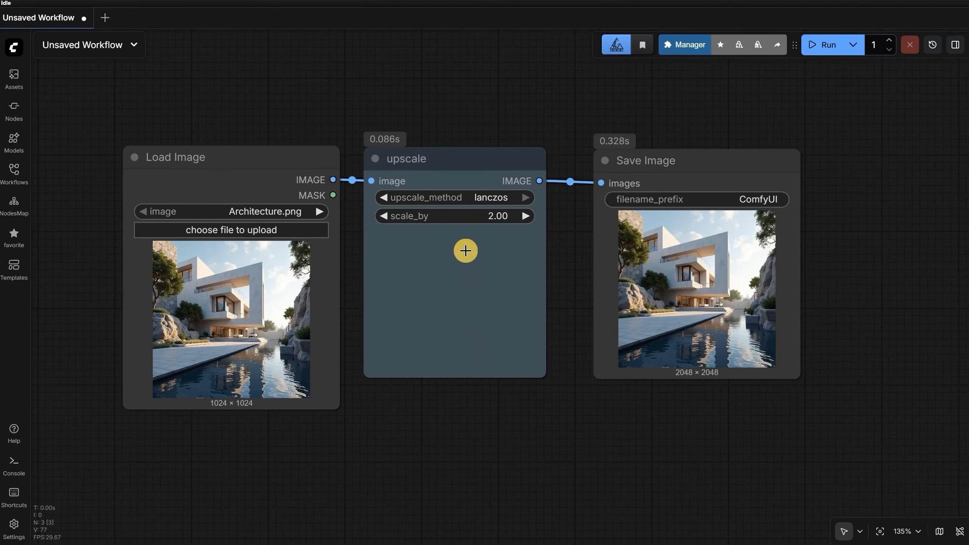
# Step: Recreate the upscale node with Fix node (recreate) to restore its defaults
pyautogui.click(449, 174)
pyautogui.rightClick(449, 175)
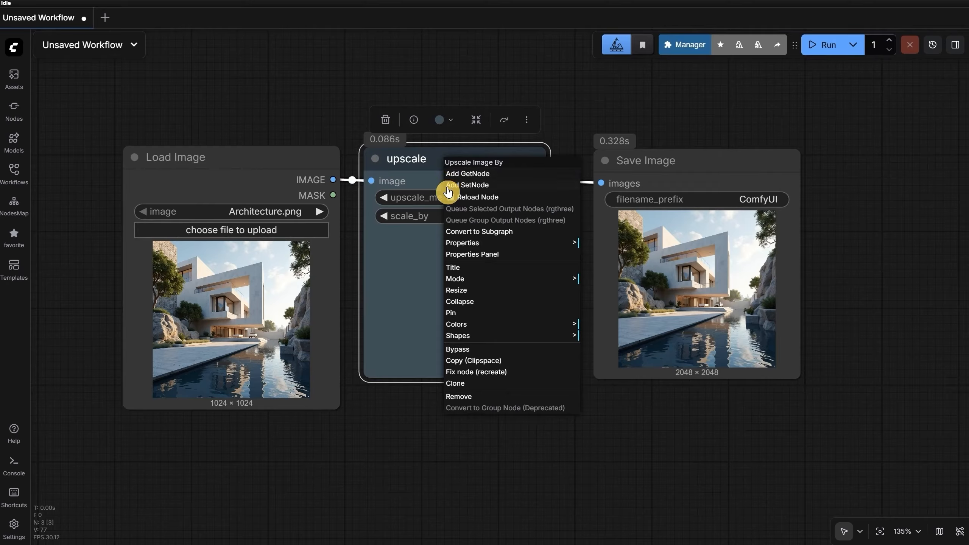
pyautogui.click(487, 377)
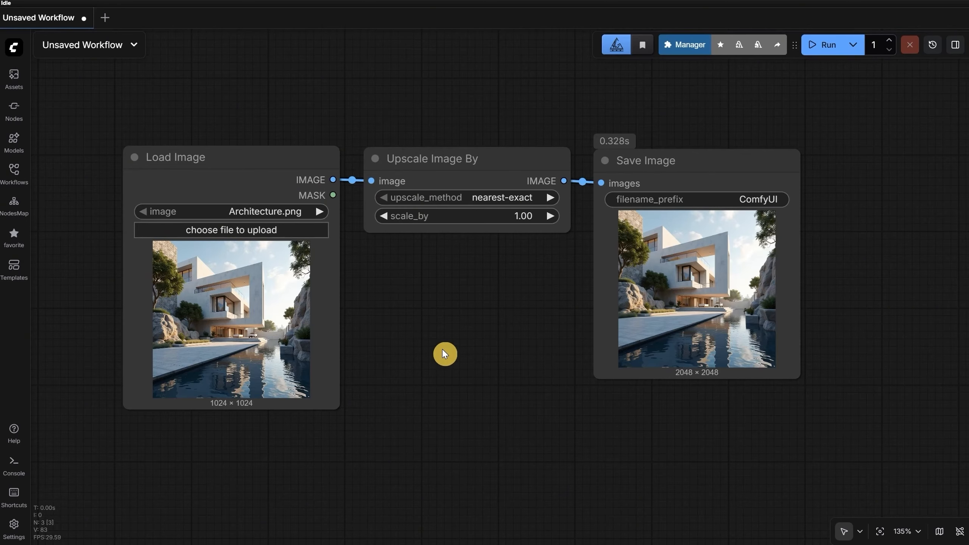
# Step: Clone the Upscale Image By node, place the copy below the original, and remove the copy
pyautogui.rightClick(461, 160)
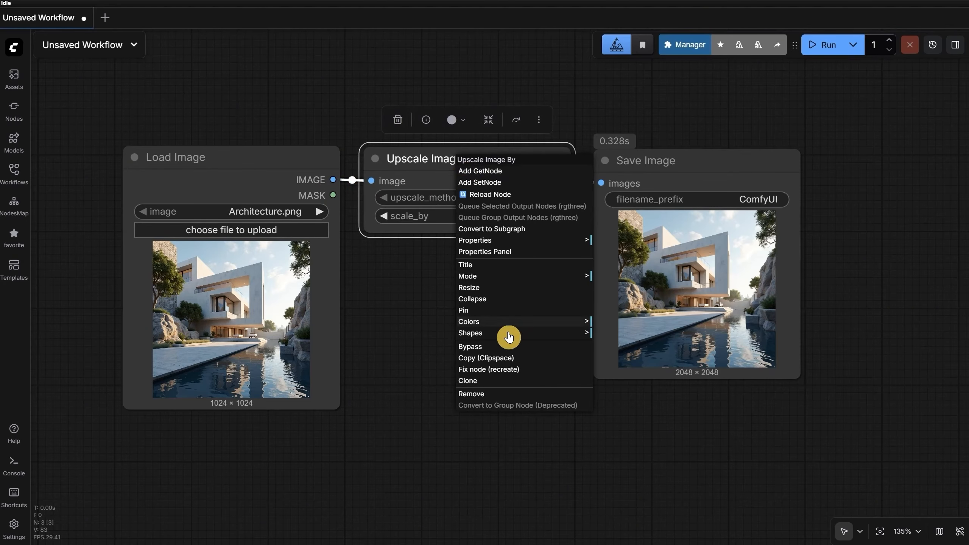
pyautogui.click(477, 381)
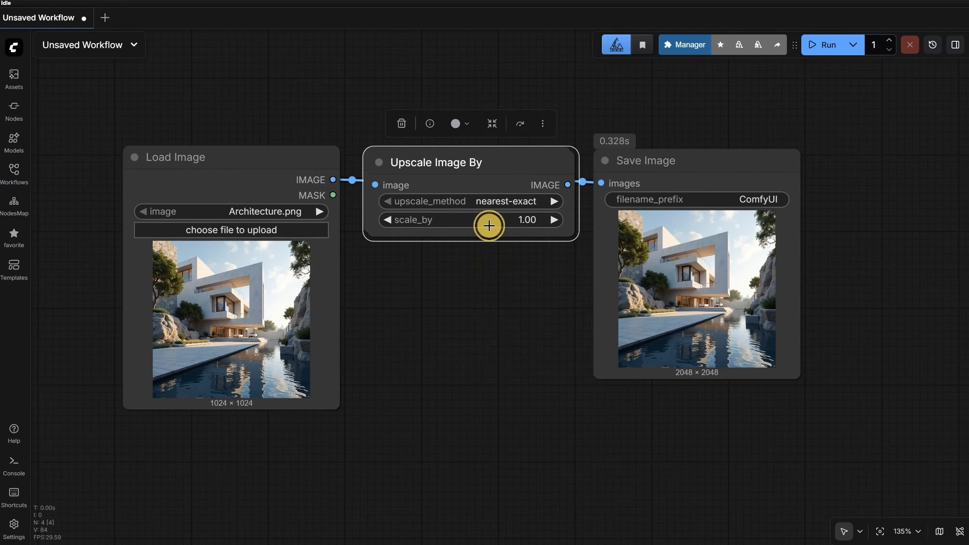
pyautogui.moveTo(488, 223)
pyautogui.mouseDown()
pyautogui.moveTo(474, 328)
pyautogui.moveTo(485, 368)
pyautogui.mouseUp()
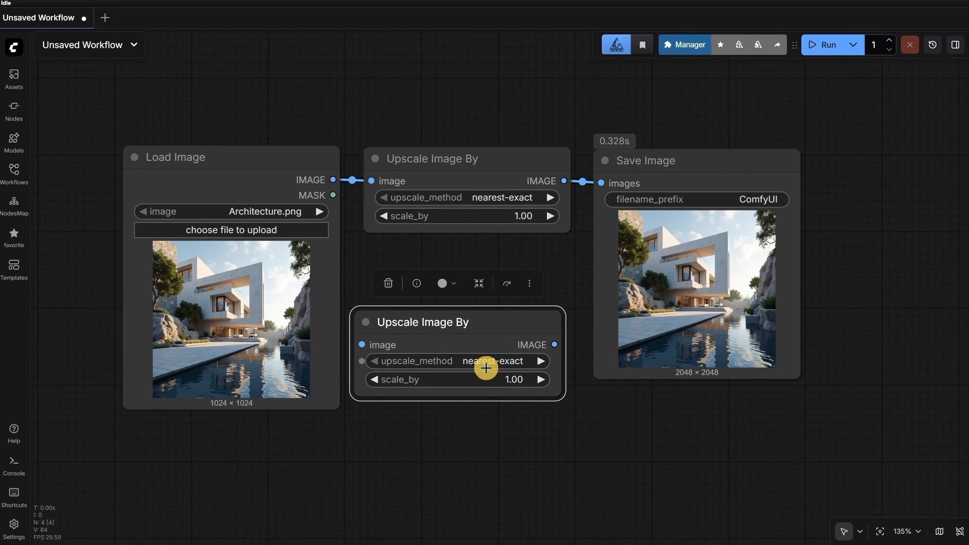
pyautogui.rightClick(489, 336)
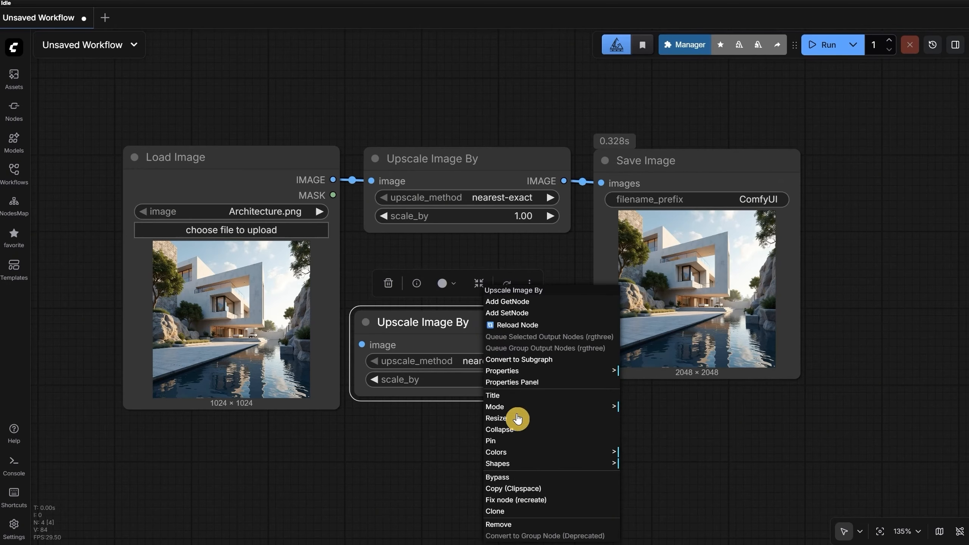
pyautogui.click(511, 527)
# Step: Pin the Upscale Image By node and try to move it
pyautogui.click(432, 160)
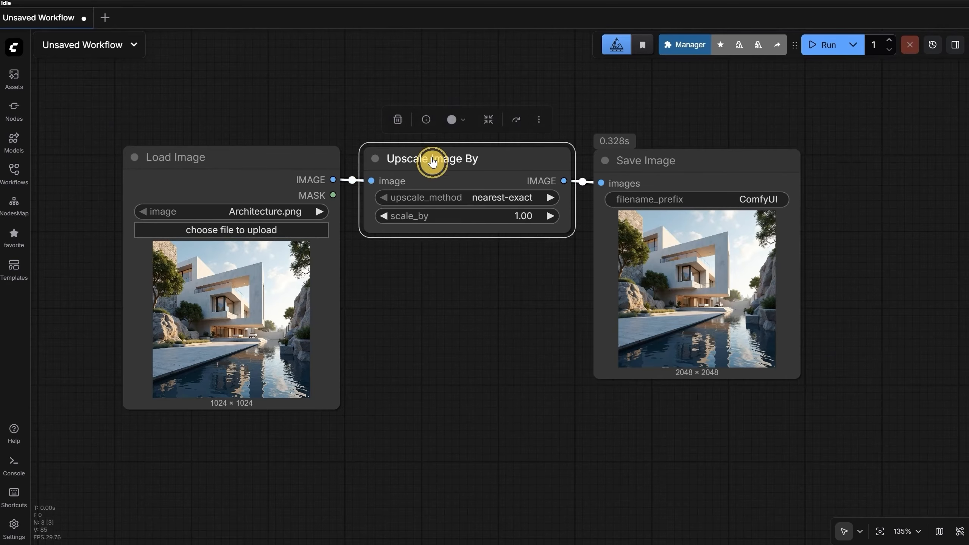
pyautogui.rightClick(432, 161)
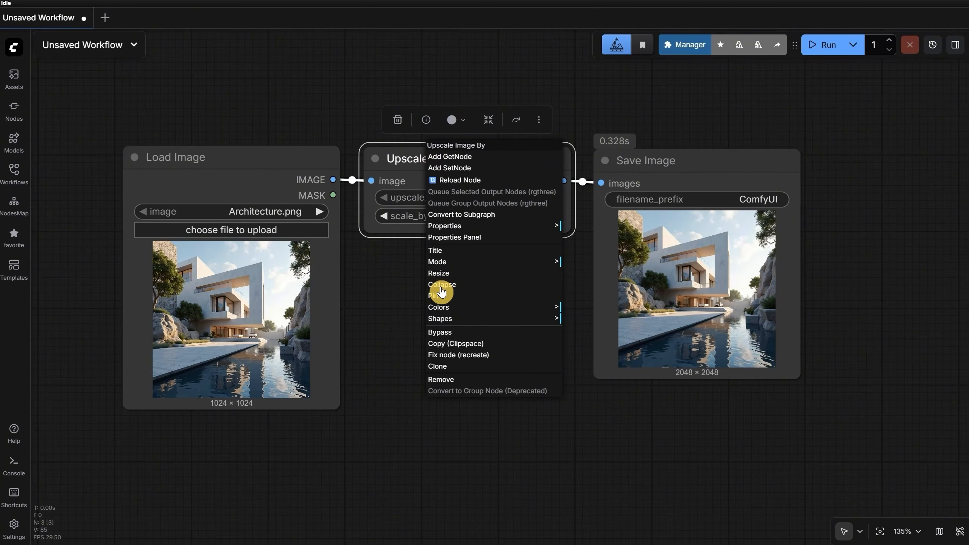
pyautogui.click(434, 297)
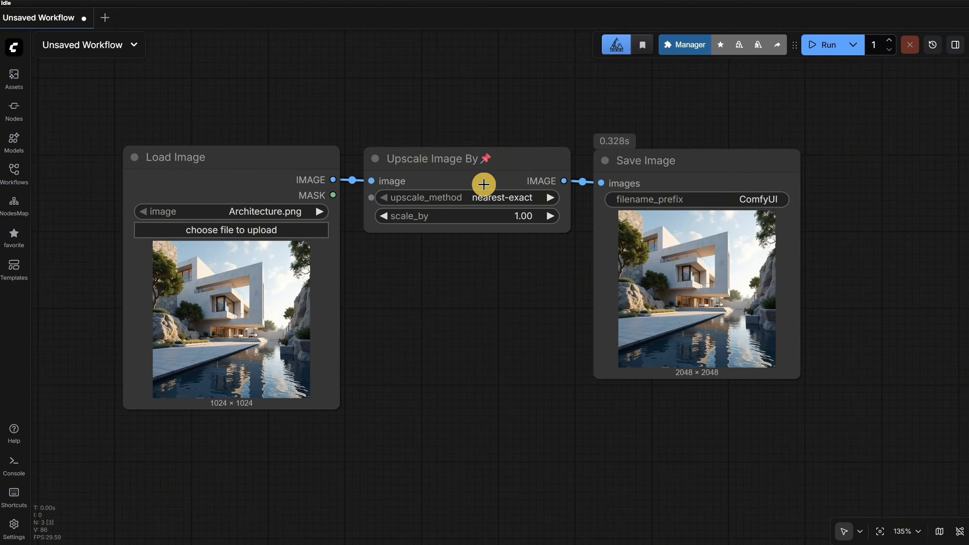
pyautogui.moveTo(489, 178); pyautogui.dragTo(354, 187)
pyautogui.click(478, 296)
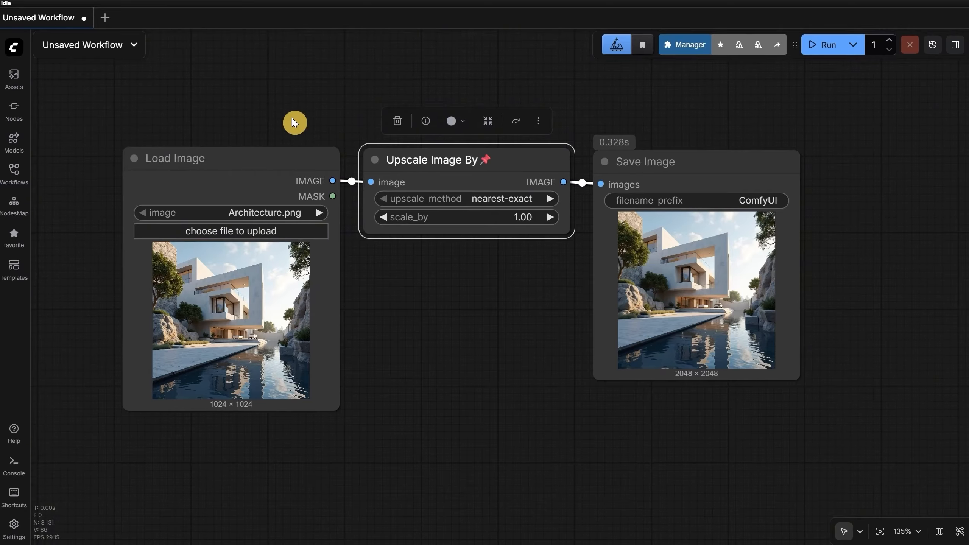
pyautogui.click(399, 313)
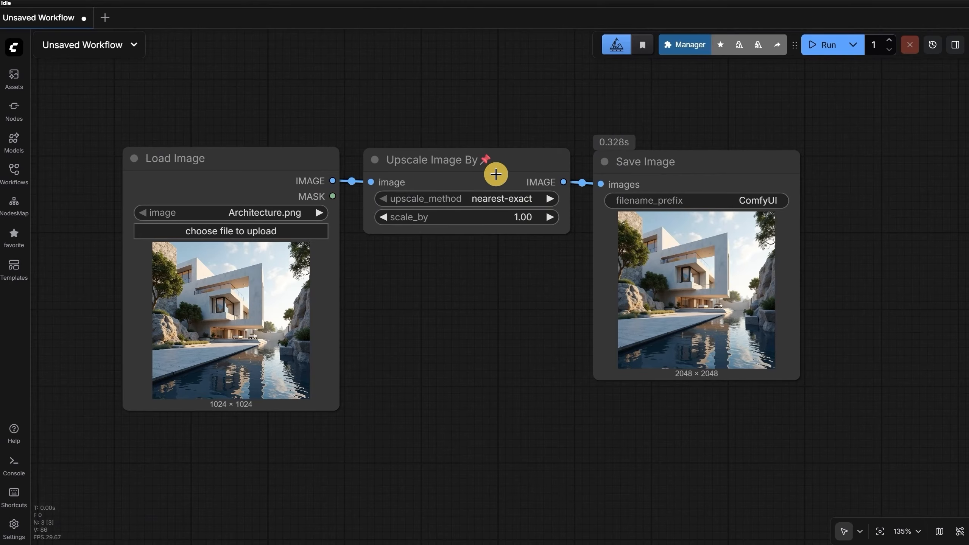
# Step: Unpin the Upscale Image By node
pyautogui.rightClick(488, 160)
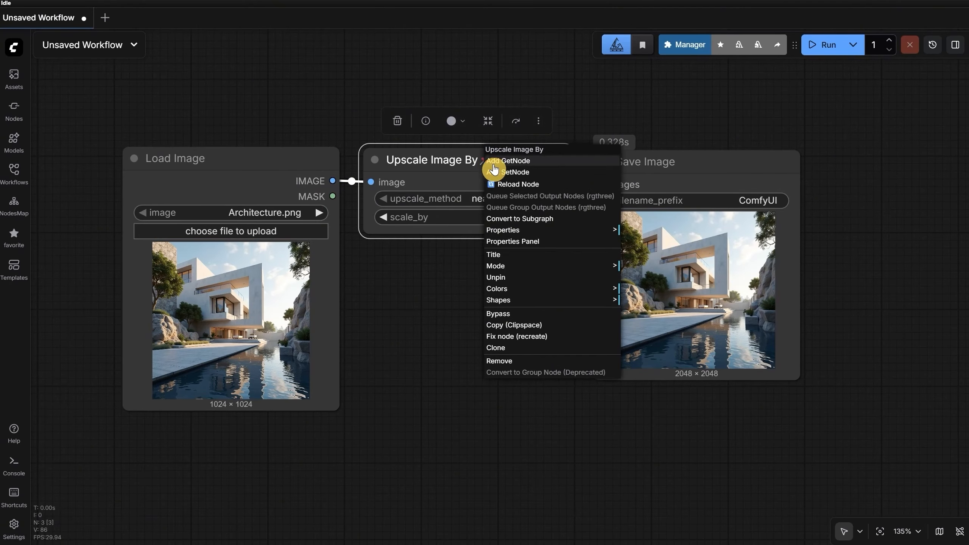
pyautogui.click(519, 278)
pyautogui.click(469, 351)
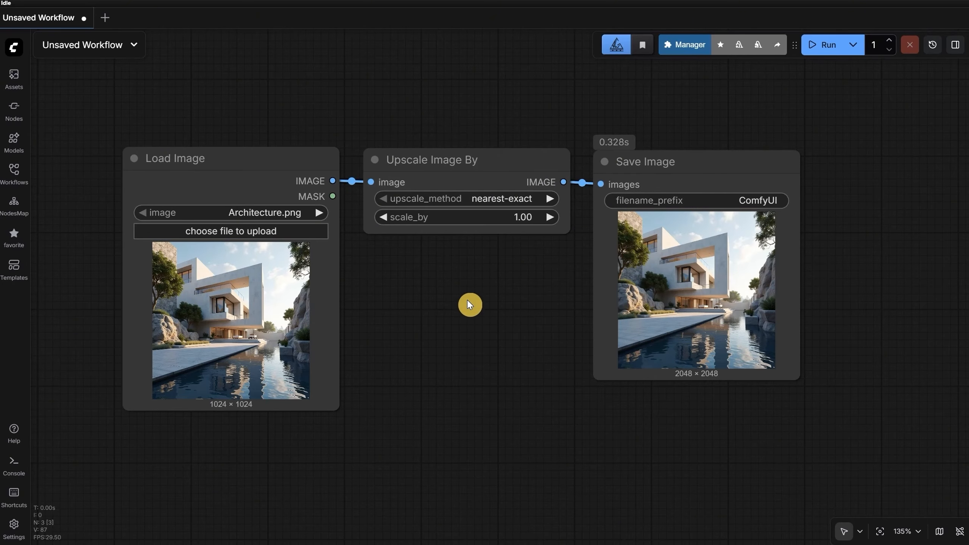
# Step: Move the Save Image node over the Upscale Image By node and enlarge it
pyautogui.scroll(-3, 469, 305)
pyautogui.hscroll(2, 504, 337)
pyautogui.moveTo(623, 184); pyautogui.dragTo(441, 167)
pyautogui.moveTo(511, 328); pyautogui.dragTo(575, 393)
pyautogui.click(639, 327)
# Step: Pin the Save Image node in place and shift the Load Image node slightly up and to the left
pyautogui.rightClick(457, 186)
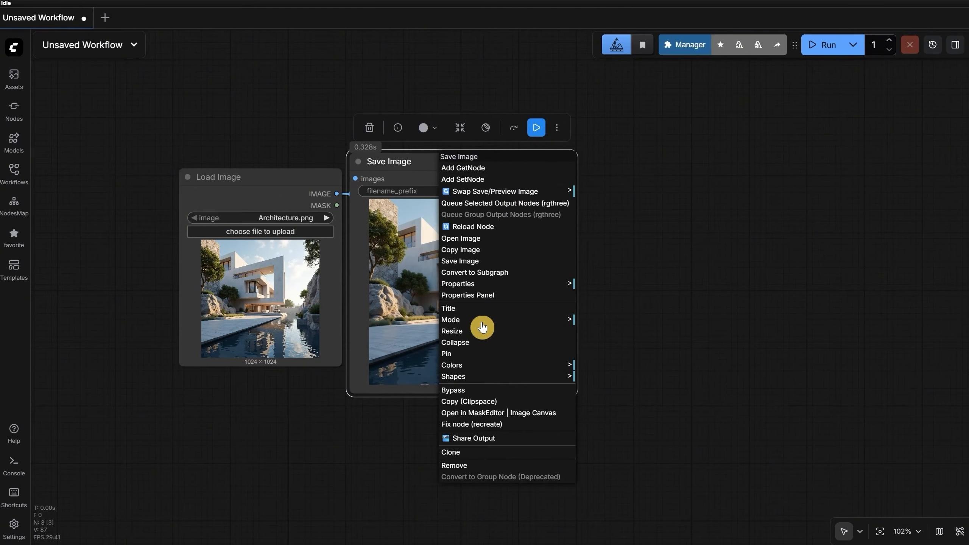
pyautogui.click(467, 354)
pyautogui.moveTo(287, 180); pyautogui.dragTo(282, 175)
pyautogui.click(456, 167)
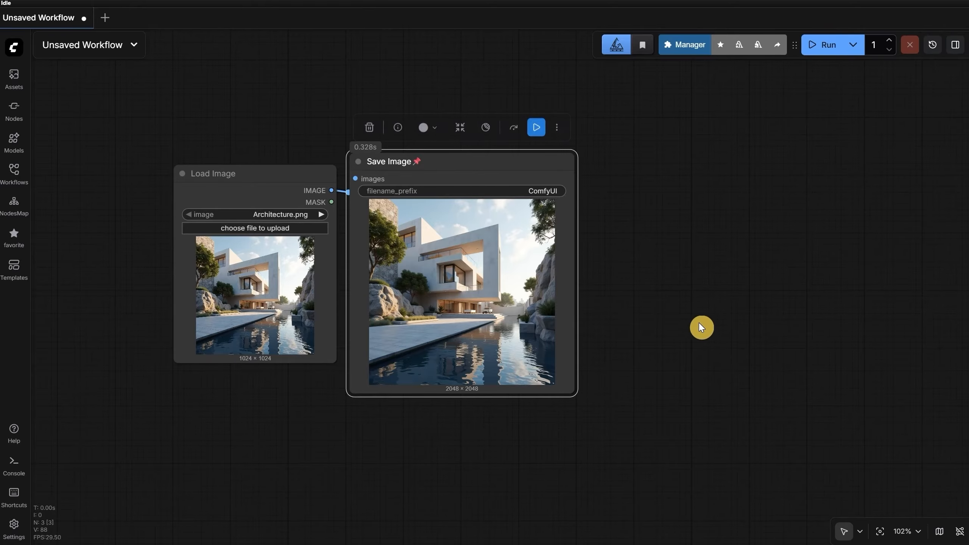
# Step: Unpin the Save Image node and move it back to the right of the Upscale Image By node
pyautogui.rightClick(438, 170)
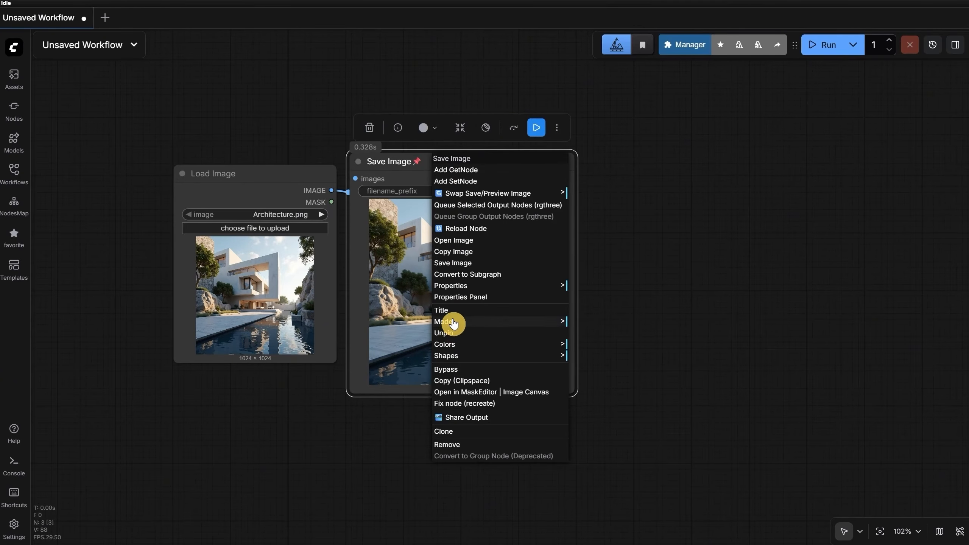
pyautogui.click(444, 333)
pyautogui.moveTo(406, 166); pyautogui.dragTo(586, 178)
pyautogui.scroll(3, 458, 255)
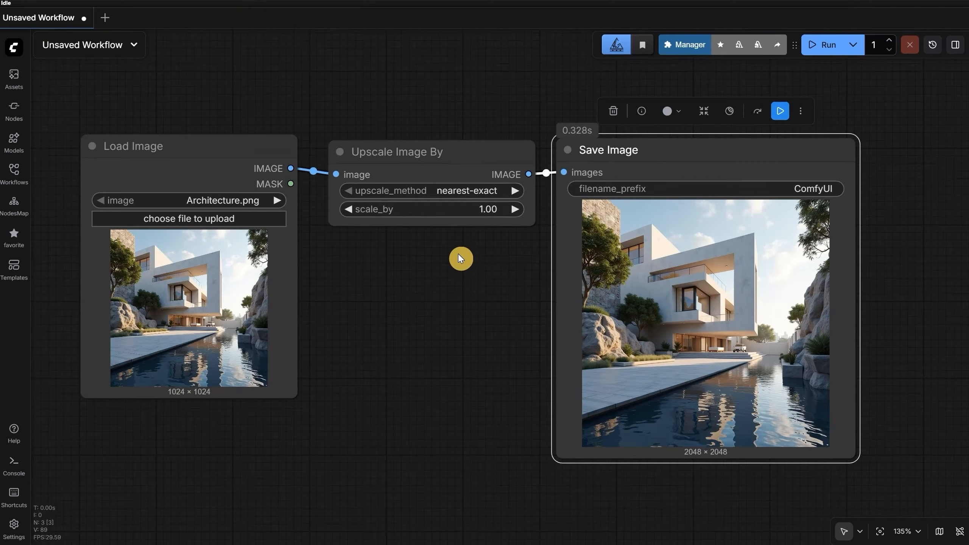
# Step: Set scale_by on the Upscale Image By node to 2 and run the workflow
pyautogui.click(504, 210)
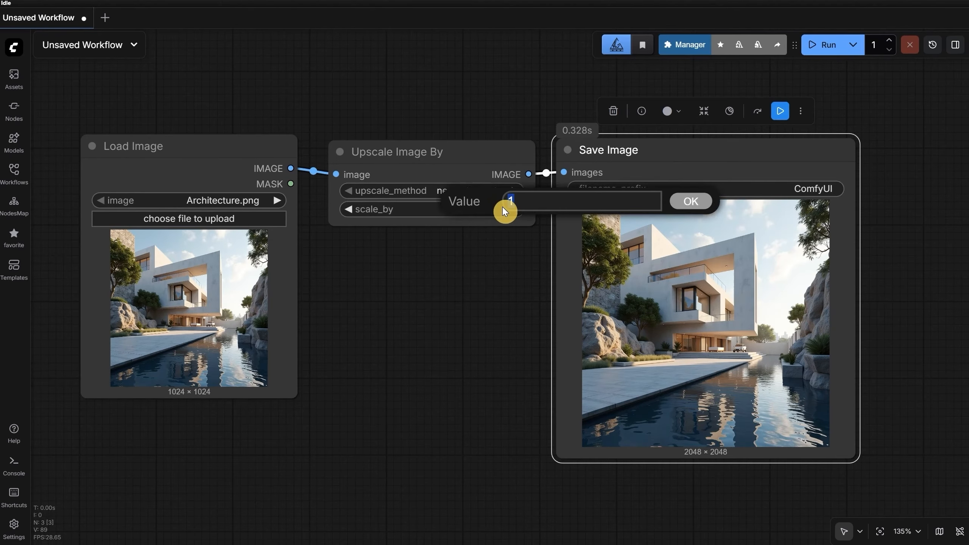
pyautogui.write('2')
pyautogui.press('Return')
pyautogui.click(828, 45)
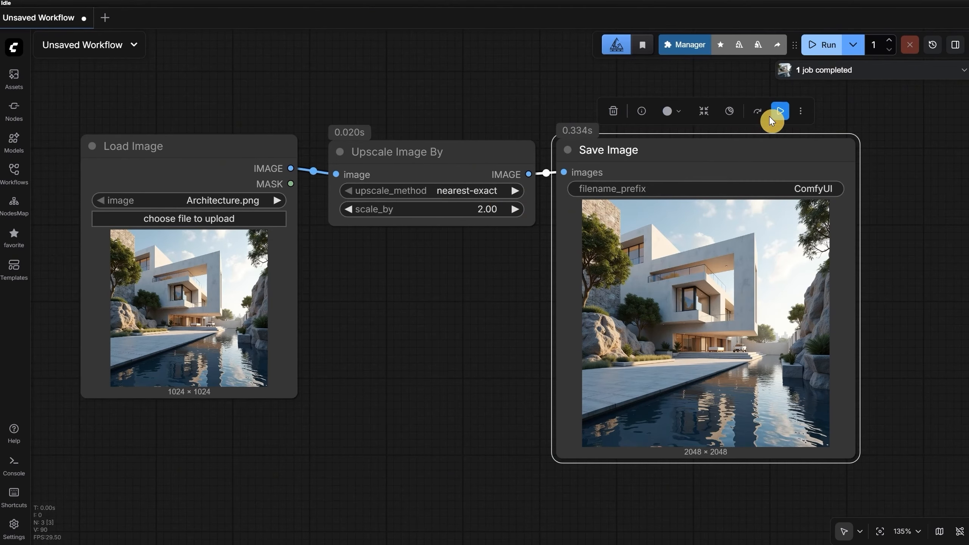
# Step: Bypass the Upscale Image By node and run the workflow without upscaling
pyautogui.rightClick(450, 154)
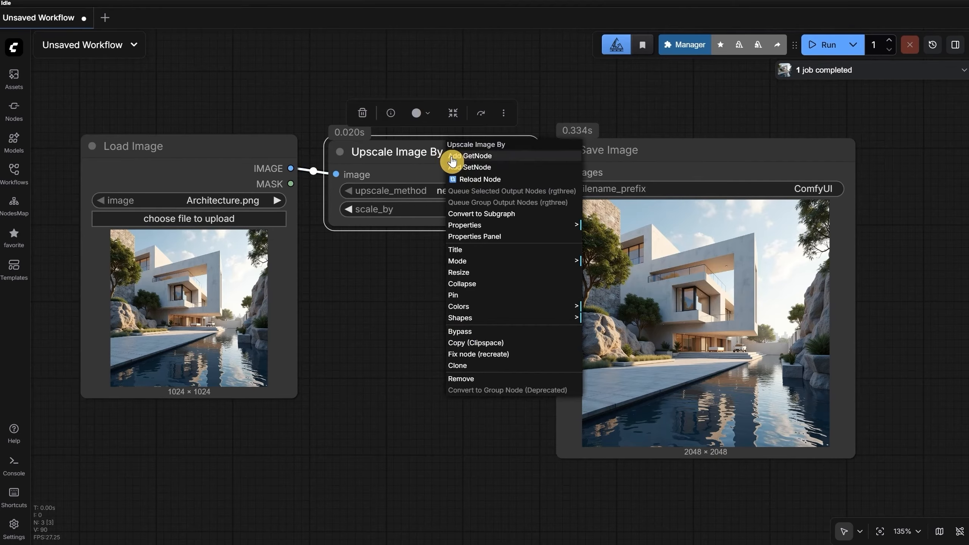
pyautogui.click(425, 344)
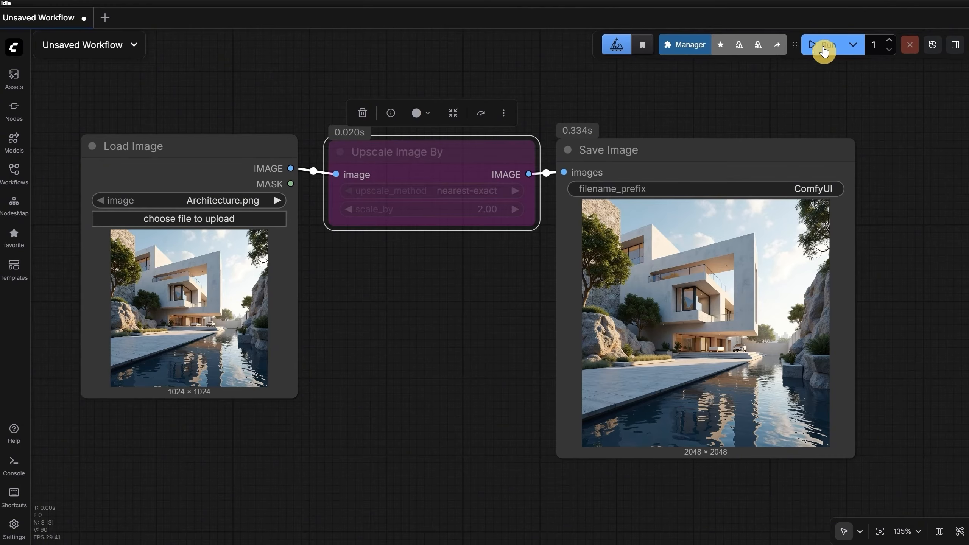
pyautogui.click(825, 45)
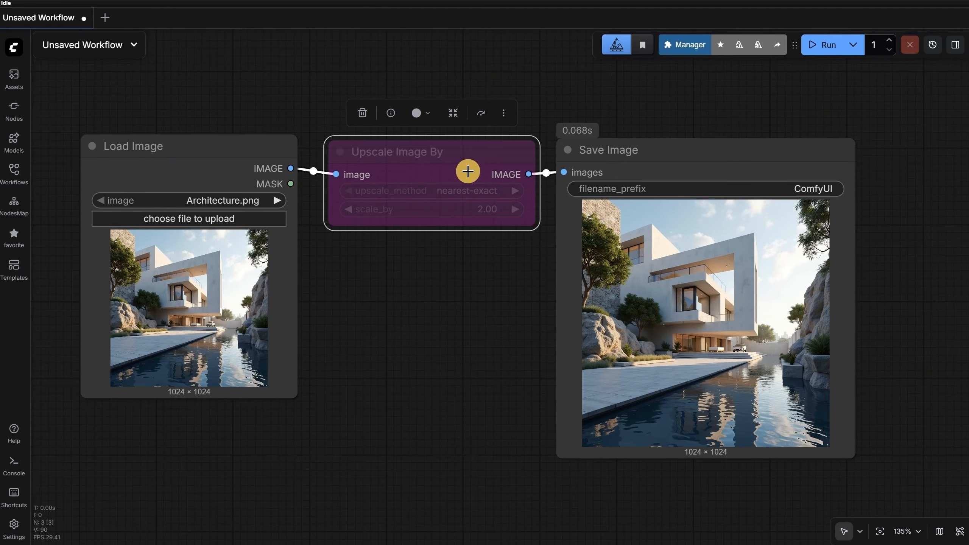
# Step: Remove the bypass from the Upscale Image By node and run the workflow again
pyautogui.rightClick(439, 164)
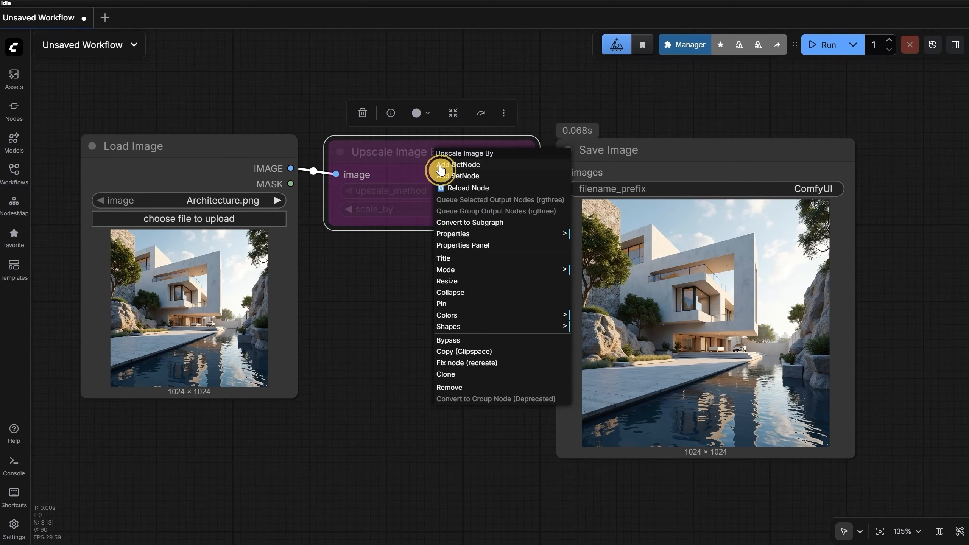
pyautogui.click(461, 339)
pyautogui.click(831, 45)
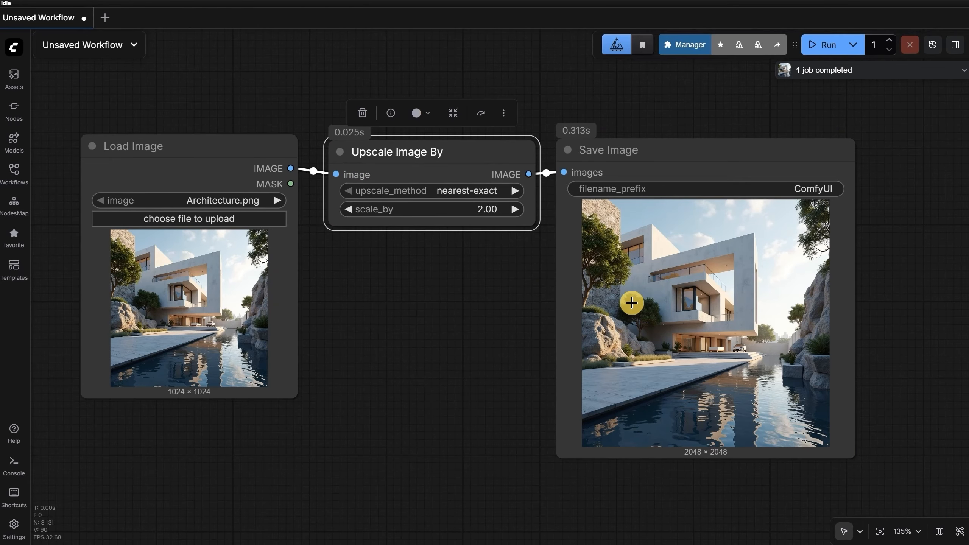
# Step: Set the Upscale Image By node's mode to Never and try to run the workflow
pyautogui.rightClick(438, 154)
pyautogui.click(544, 278)
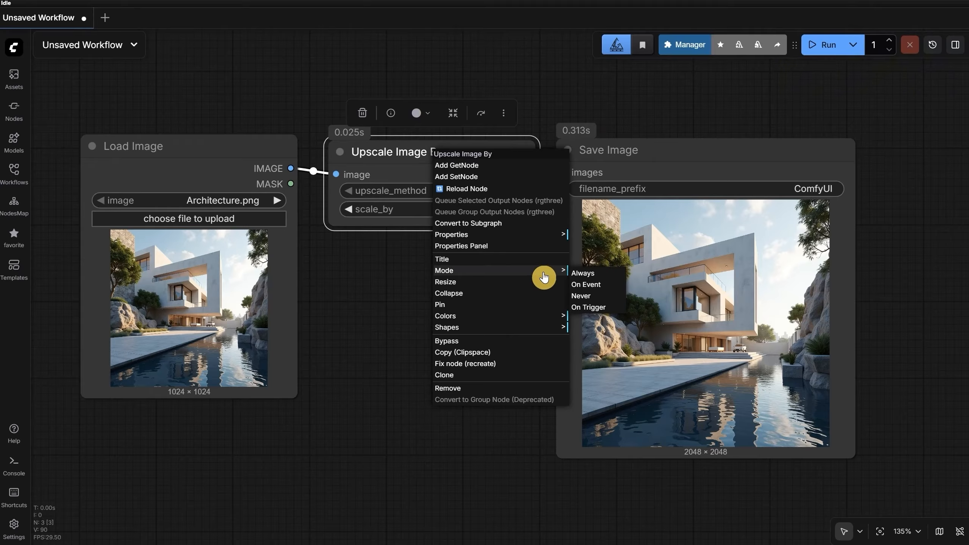
pyautogui.click(585, 301)
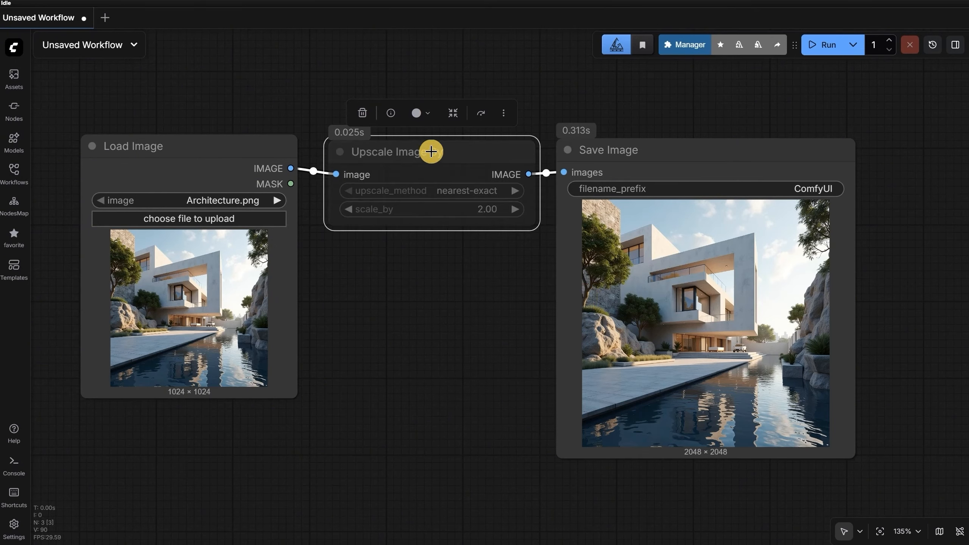
pyautogui.moveTo(431, 151); pyautogui.dragTo(431, 154)
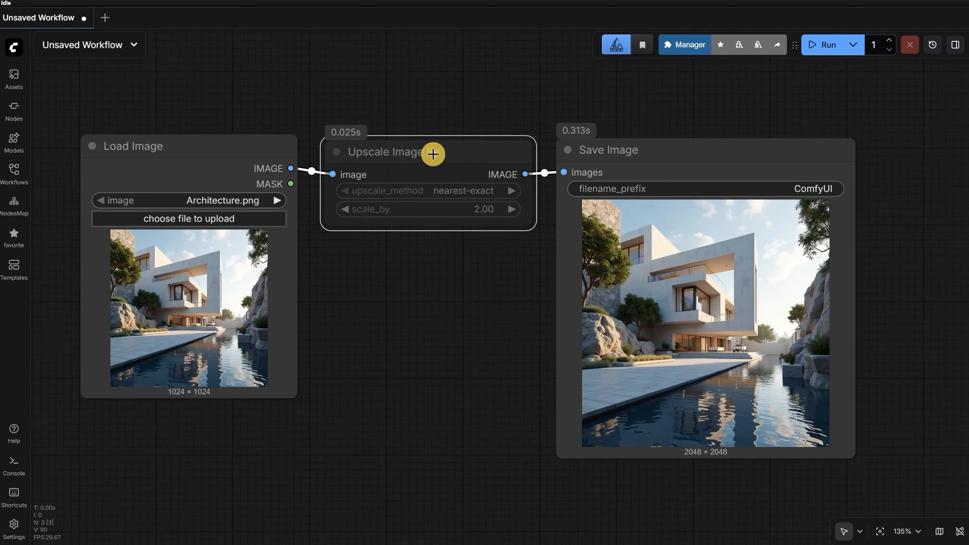
pyautogui.click(823, 45)
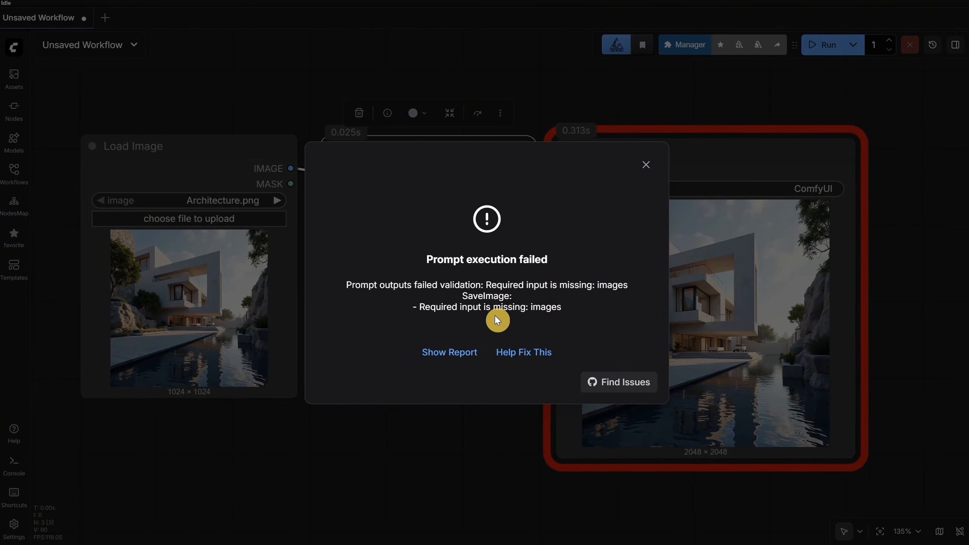
pyautogui.click(646, 165)
pyautogui.click(451, 263)
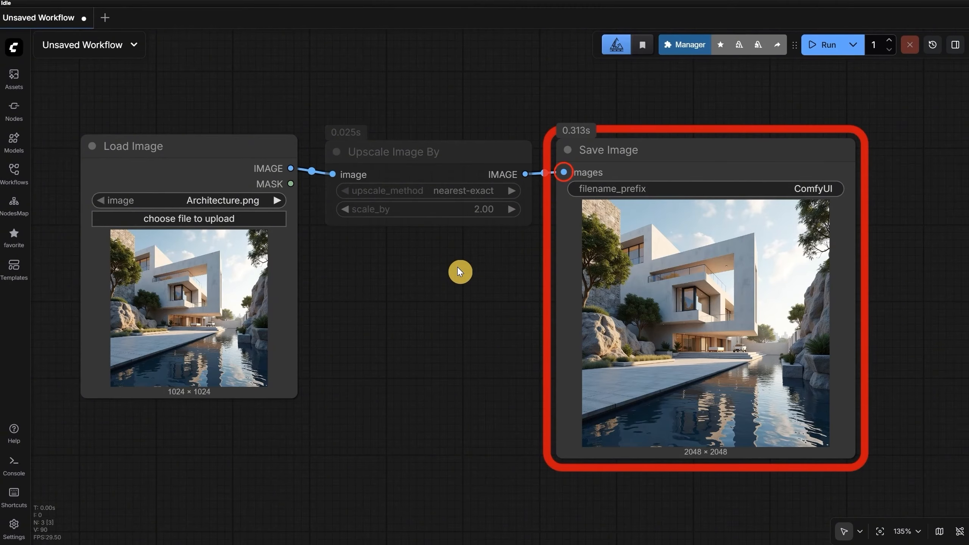
# Step: Delete the Upscale Image By node from the workflow
pyautogui.click(441, 153)
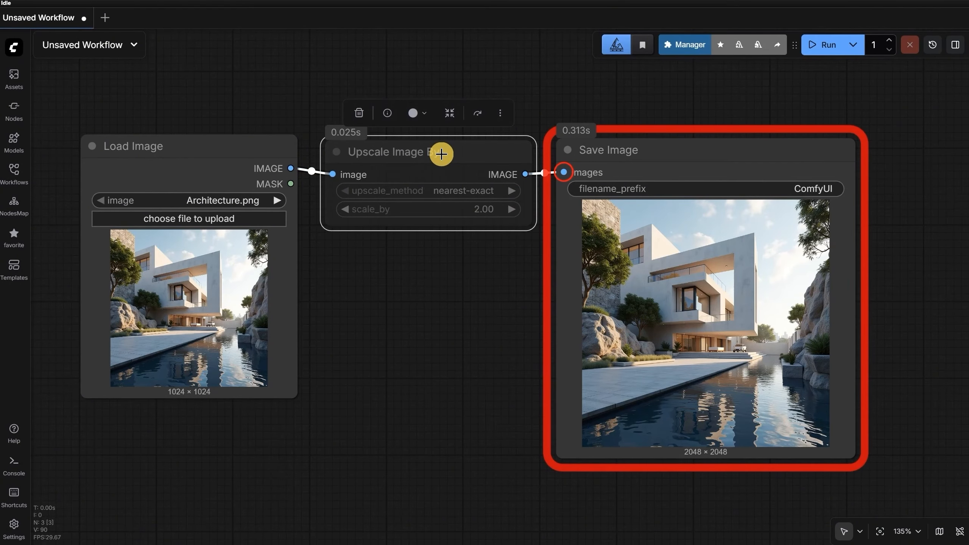
pyautogui.press('Delete')
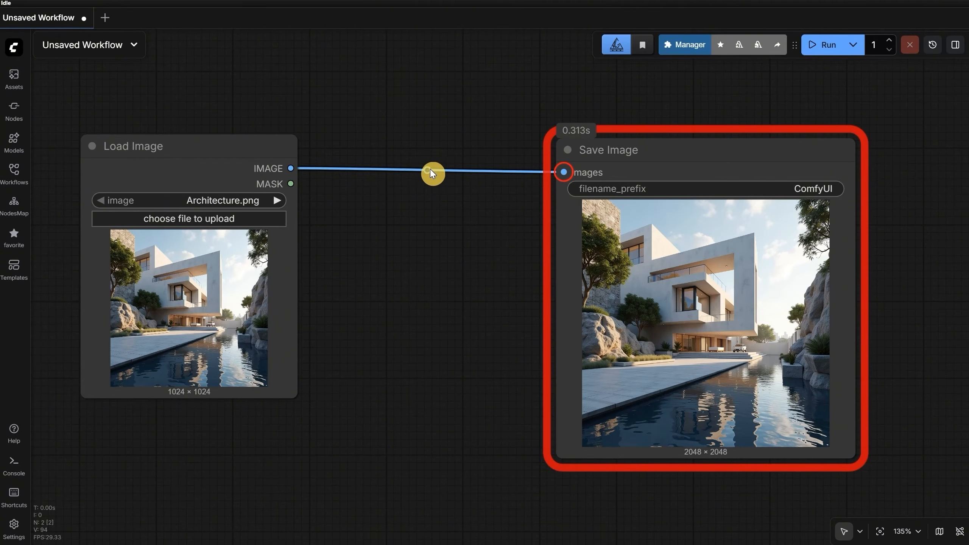
# Step: Delete the link between Load Image and Save Image and try to run the workflow
pyautogui.click(427, 170)
pyautogui.click(437, 194)
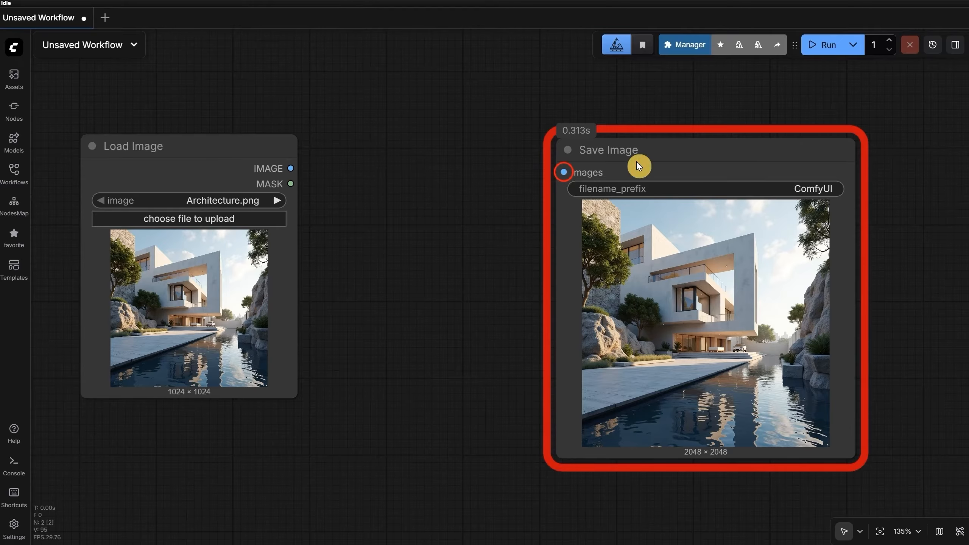
pyautogui.click(822, 46)
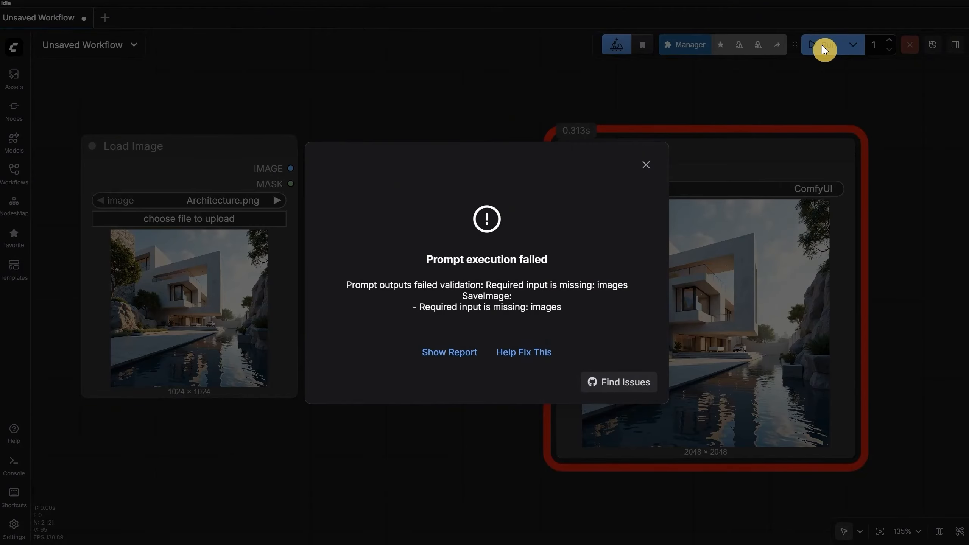
pyautogui.click(645, 165)
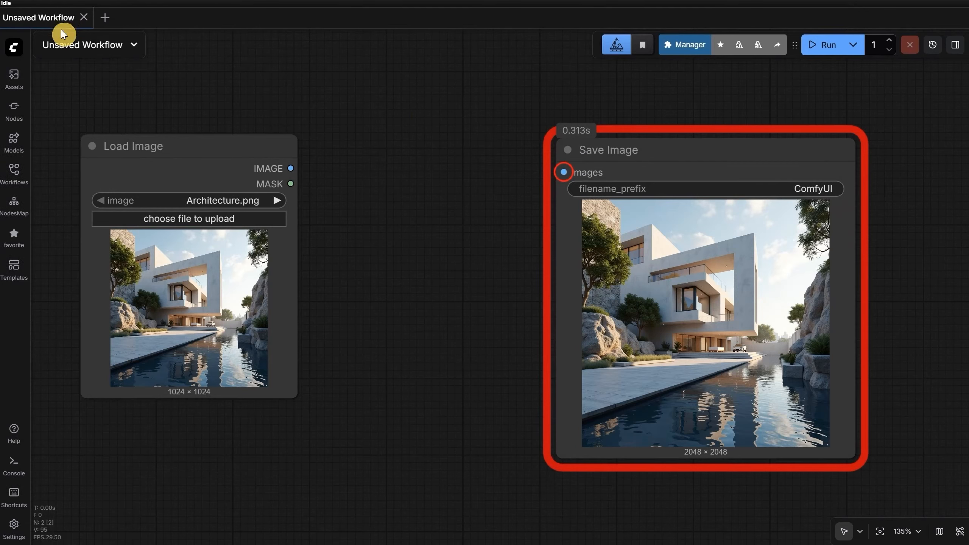
# Step: Undo the link deletion, the Upscale Image By node's deletion and its Never mode setting
pyautogui.click(14, 53)
pyautogui.moveTo(82, 120)
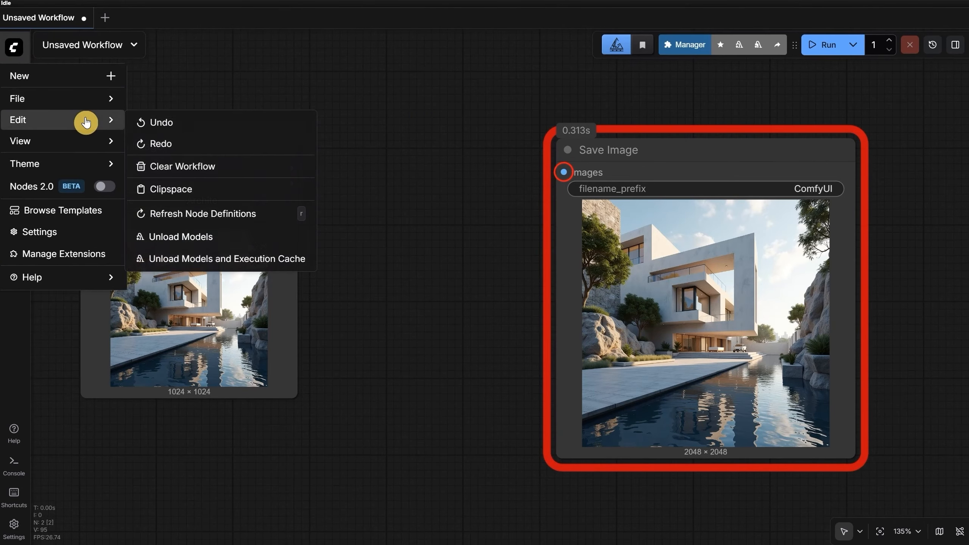
pyautogui.click(183, 126)
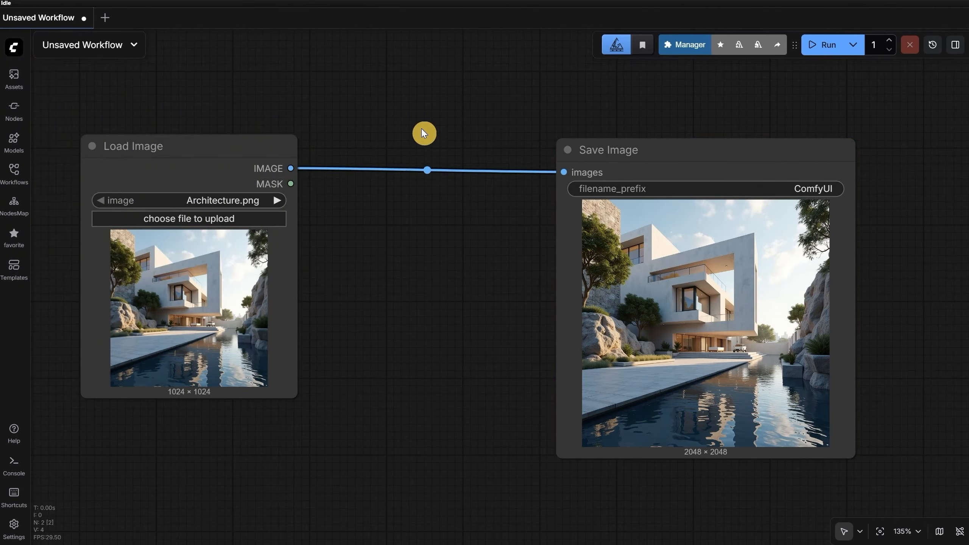
pyautogui.hotkey('ctrl', 'z')
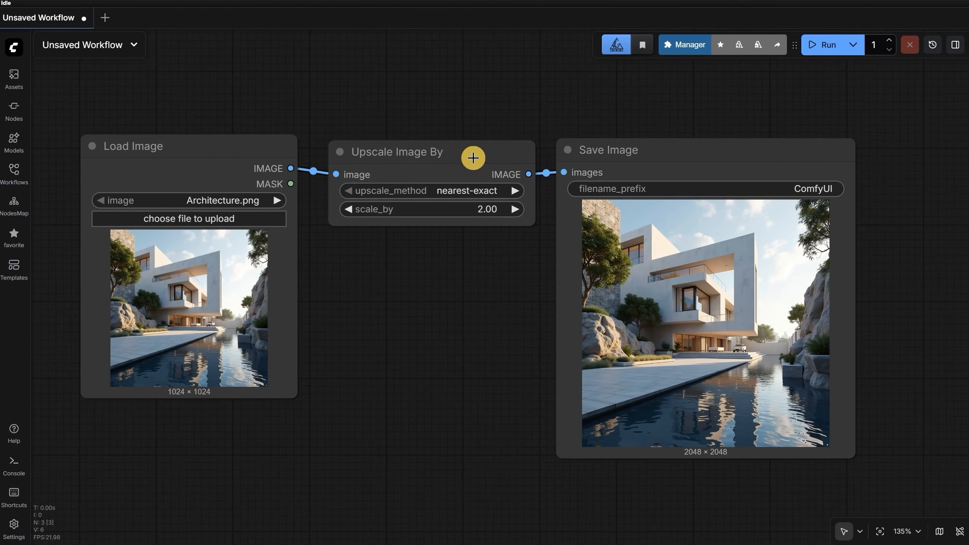
# Step: Move the Upscale Image By node slightly upward between Load Image and Save Image, leaving nothing selected
pyautogui.moveTo(474, 157); pyautogui.dragTo(474, 149)
pyautogui.click(568, 73)
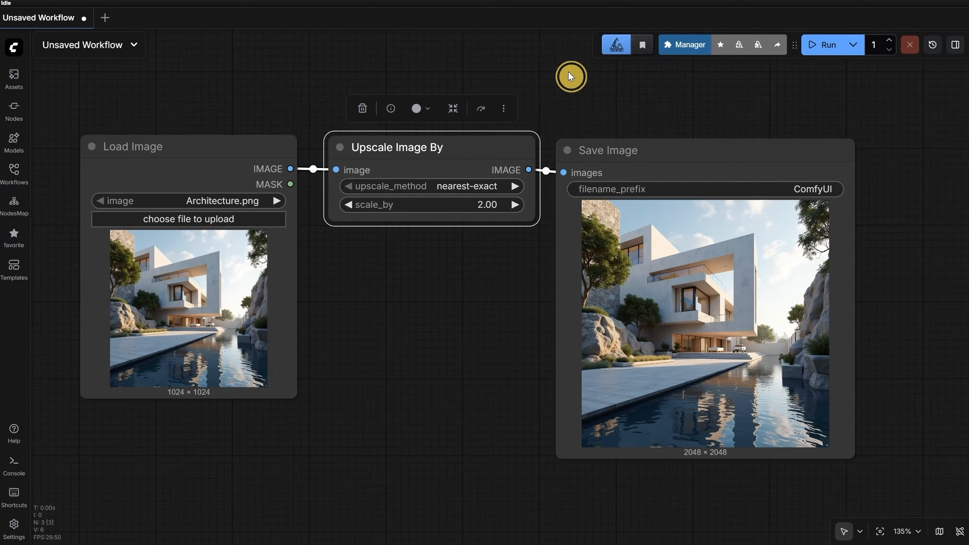
# Step: Add a group titled "My group" in the empty canvas area below the nodes
pyautogui.scroll(-5, 522, 88)
pyautogui.moveTo(499, 75); pyautogui.dragTo(405, 86)
pyautogui.rightClick(400, 338)
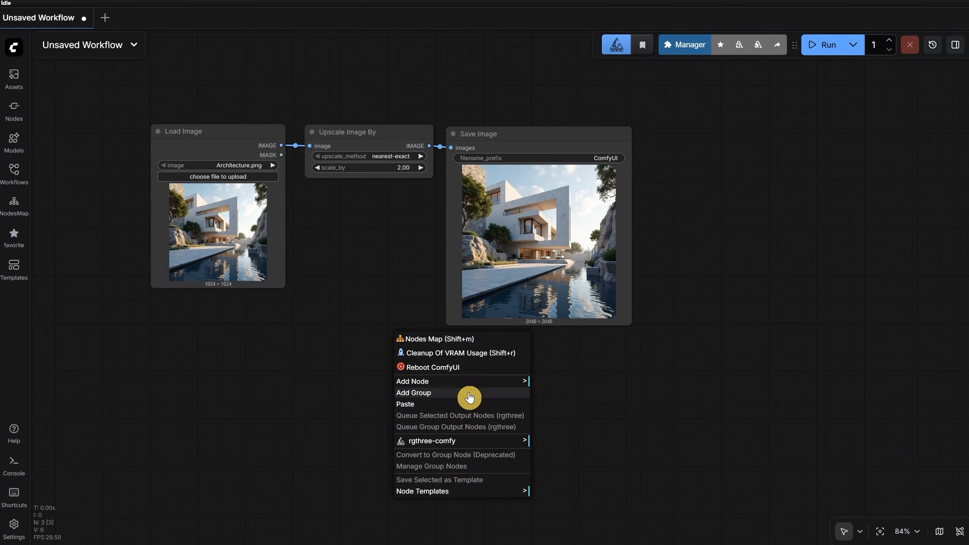
pyautogui.click(468, 393)
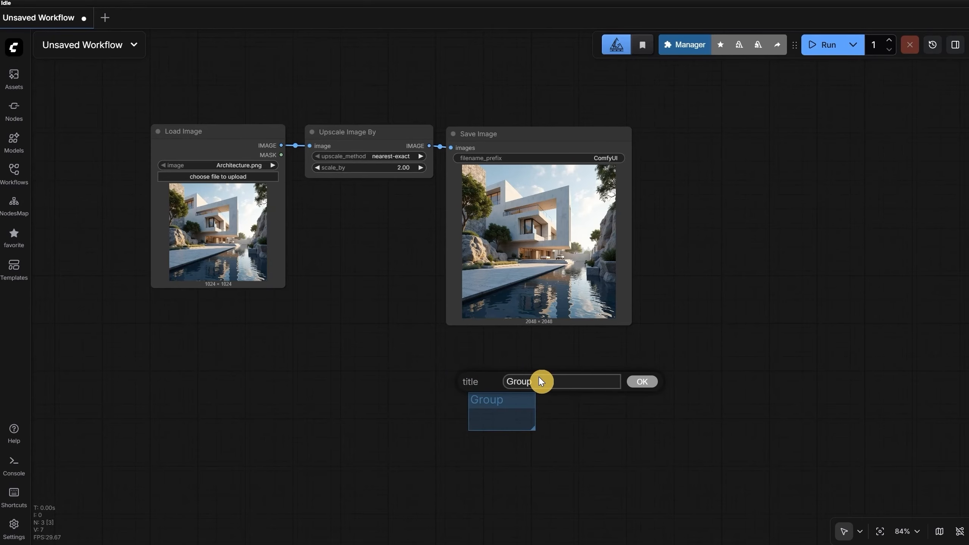
pyautogui.doubleClick(548, 381)
pyautogui.write('My group')
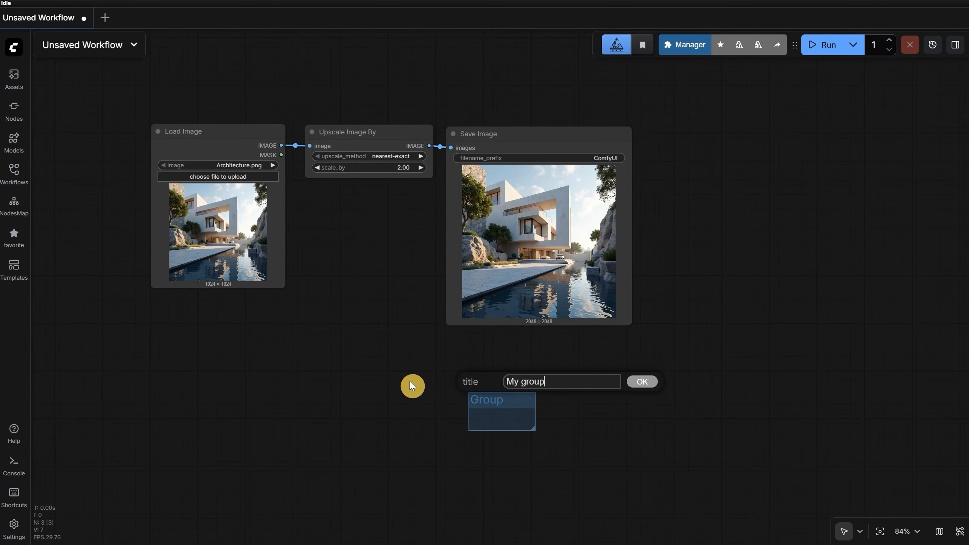
pyautogui.press('Return')
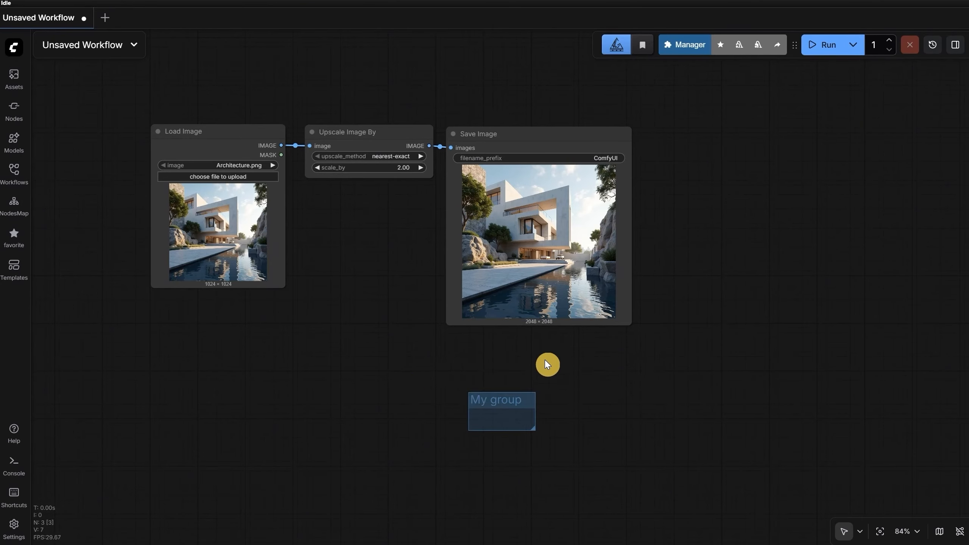
# Step: Reposition My group and enlarge it until it has room for all three workflow nodes
pyautogui.moveTo(493, 404); pyautogui.dragTo(436, 361)
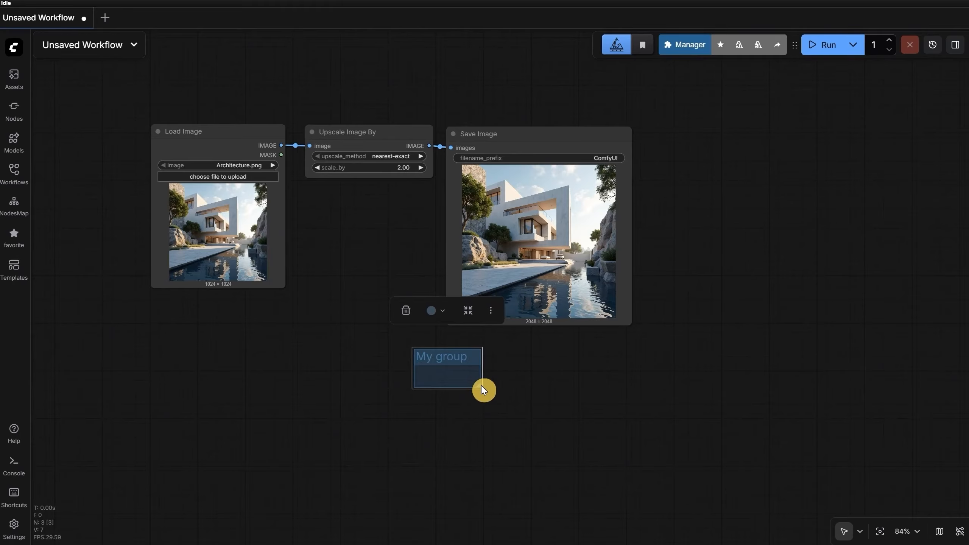
pyautogui.moveTo(479, 386); pyautogui.dragTo(580, 456)
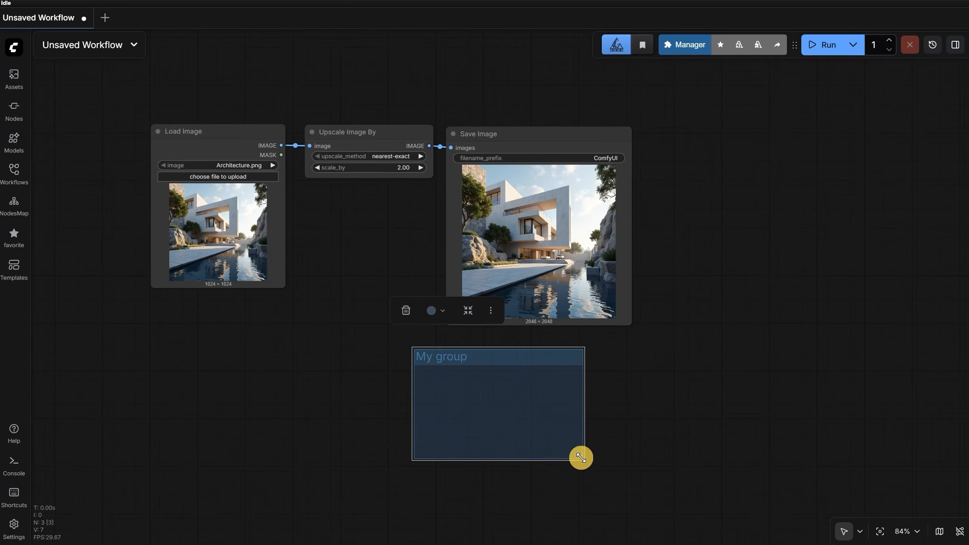
pyautogui.moveTo(510, 355); pyautogui.dragTo(302, 56)
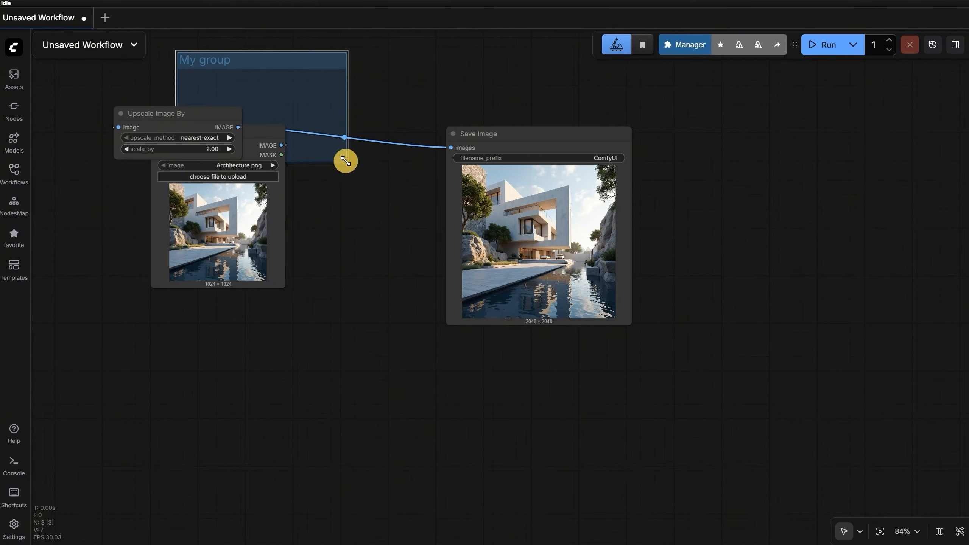
pyautogui.moveTo(345, 161); pyautogui.dragTo(461, 278)
pyautogui.moveTo(316, 67); pyautogui.dragTo(368, 102)
pyautogui.moveTo(493, 307); pyautogui.dragTo(876, 490)
# Step: Arrange the Load Image, Upscale Image By and Save Image nodes in a row inside My group
pyautogui.moveTo(396, 153); pyautogui.dragTo(727, 184)
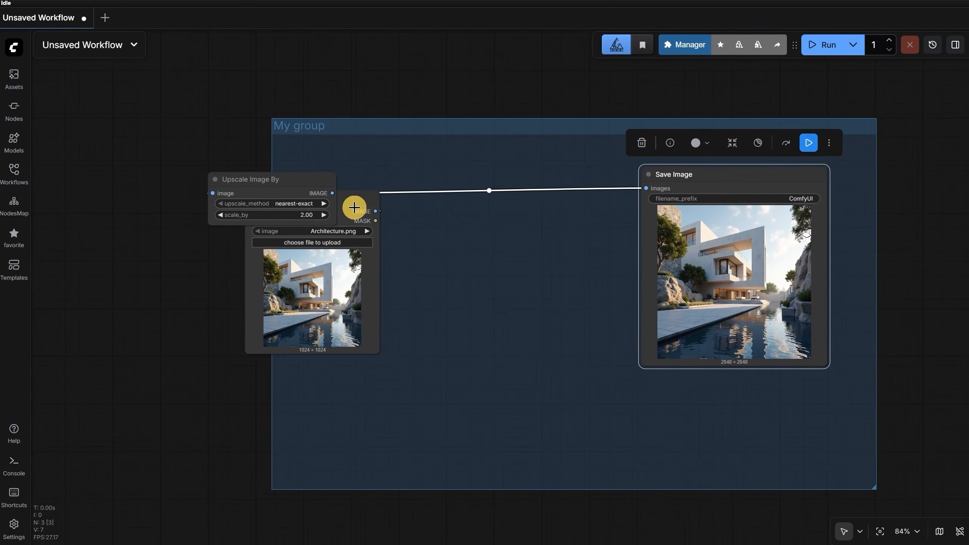
pyautogui.moveTo(356, 201); pyautogui.dragTo(391, 278)
pyautogui.moveTo(304, 183); pyautogui.dragTo(534, 186)
pyautogui.moveTo(406, 267); pyautogui.dragTo(404, 151)
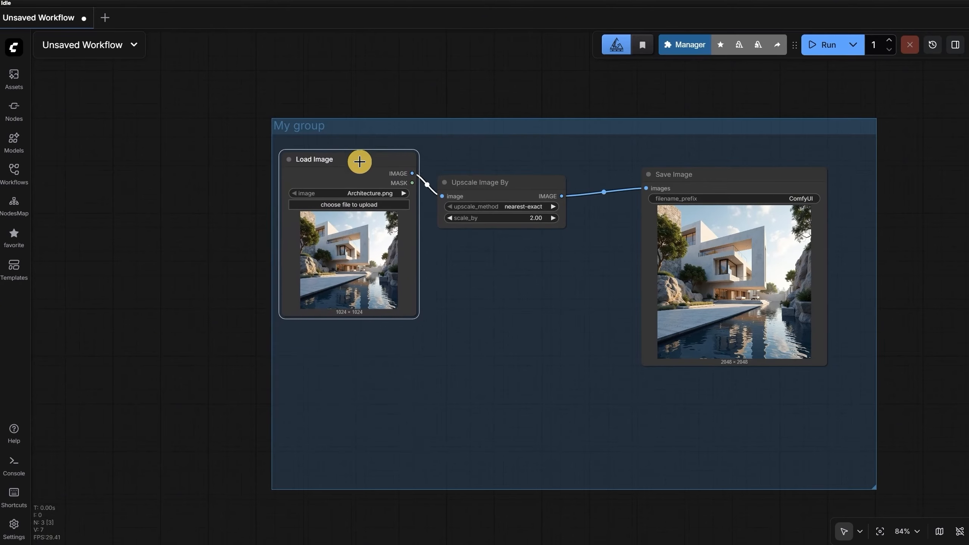
pyautogui.moveTo(487, 188); pyautogui.dragTo(473, 163)
pyautogui.moveTo(731, 183); pyautogui.dragTo(652, 167)
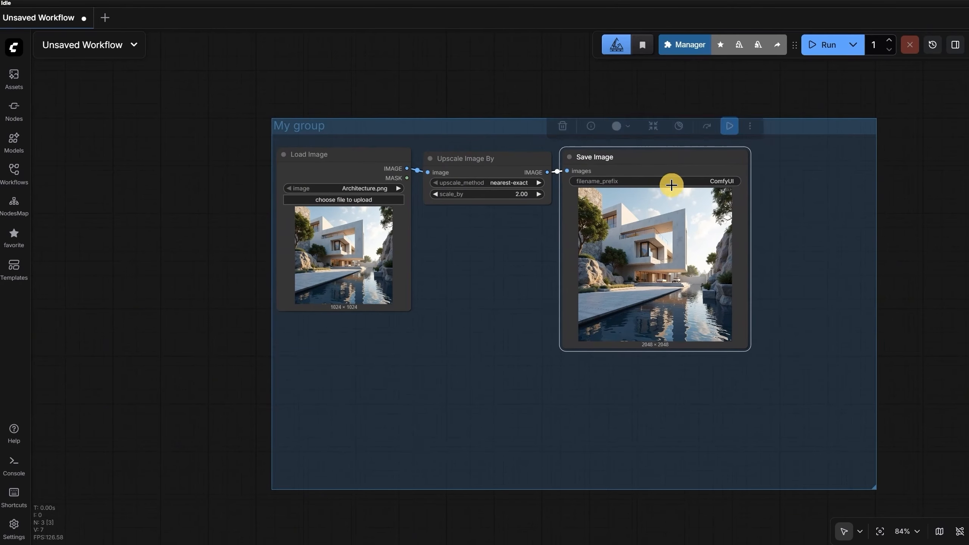
# Step: Shrink My group around its three nodes and tighten it with Fit Group To Nodes
pyautogui.moveTo(875, 491); pyautogui.dragTo(786, 395)
pyautogui.click(842, 426)
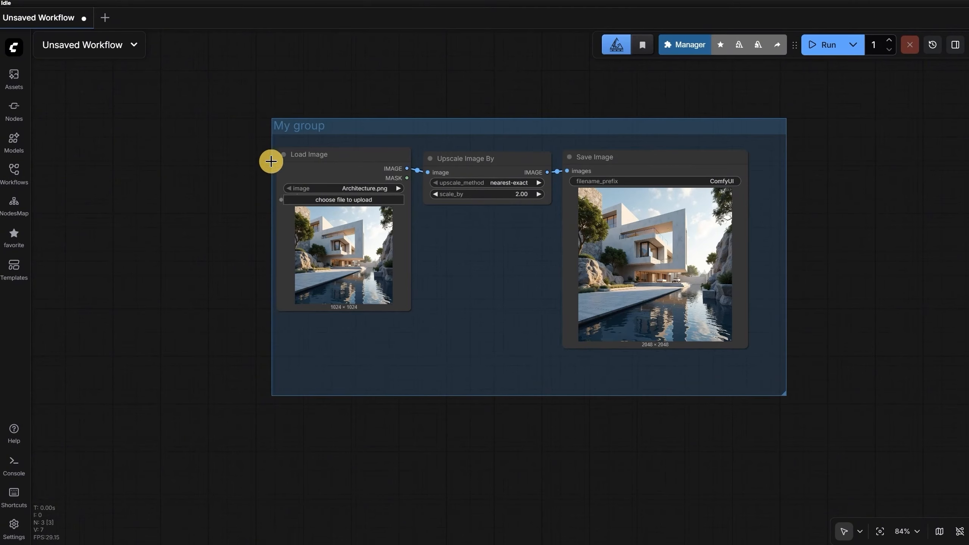
pyautogui.moveTo(240, 117); pyautogui.dragTo(771, 401)
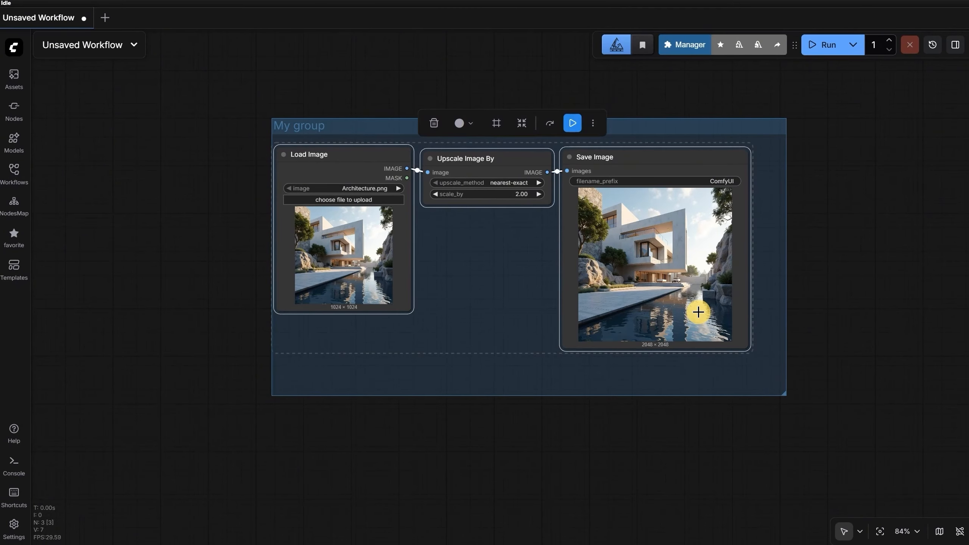
pyautogui.rightClick(681, 368)
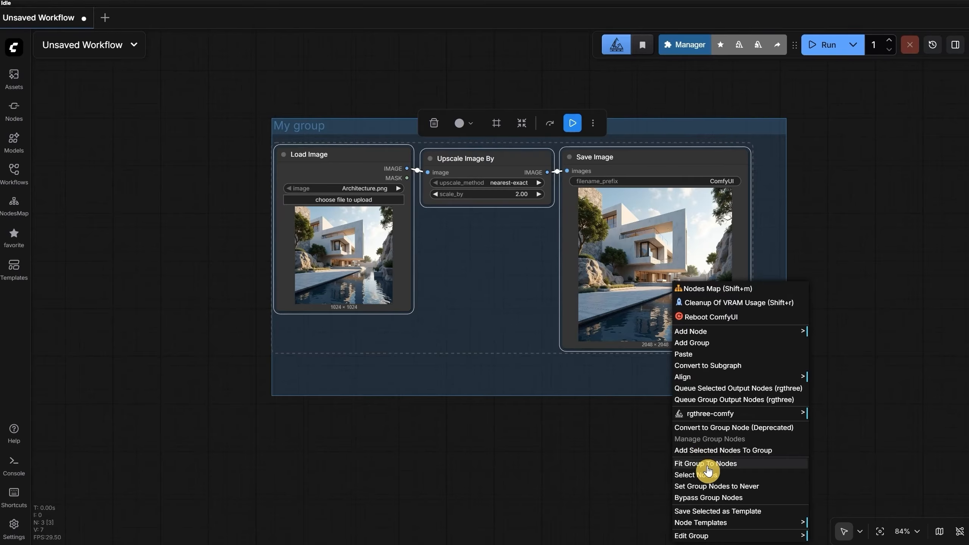
pyautogui.click(705, 463)
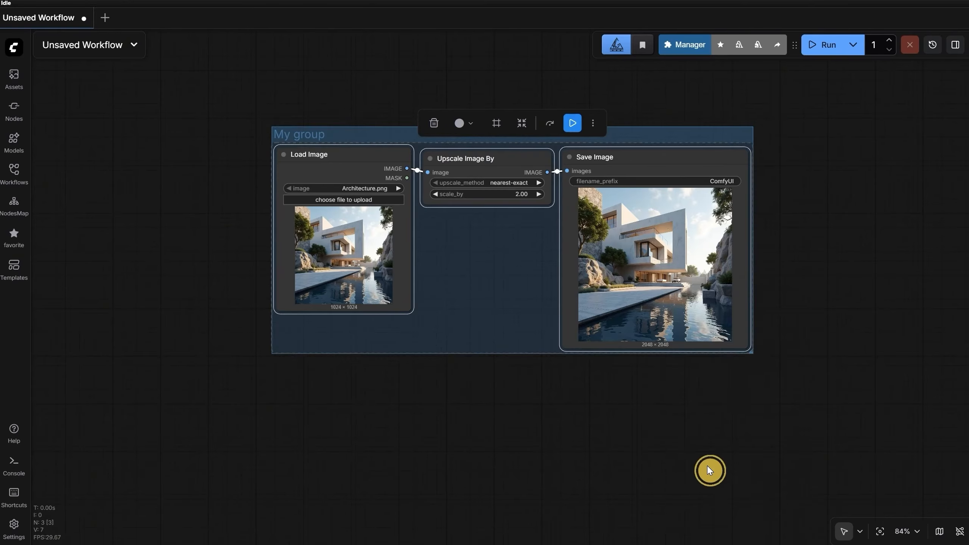
pyautogui.click(502, 413)
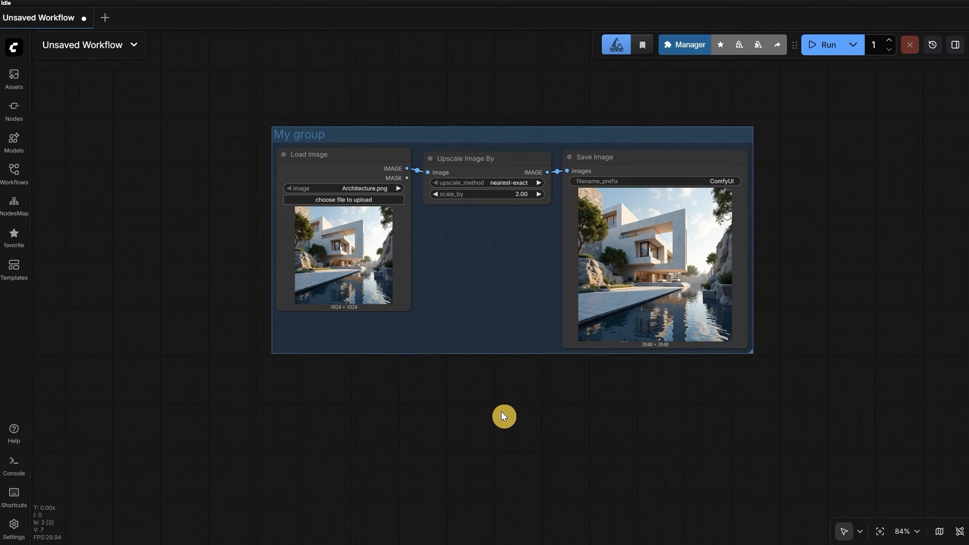
# Step: Examine the Comfy and rgthree pages of the settings, including the rgthree-comfy configuration, and close them without changing anything
pyautogui.click(650, 138)
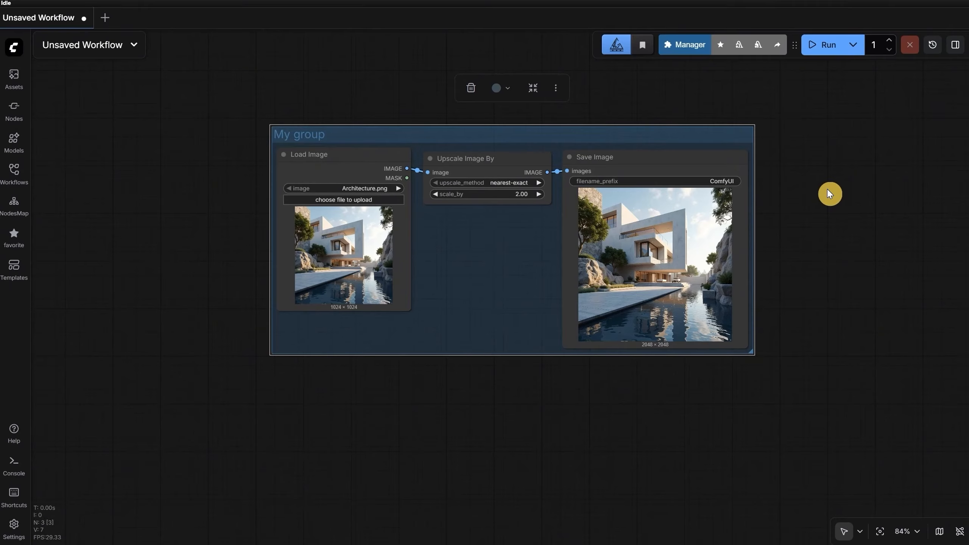
pyautogui.click(12, 525)
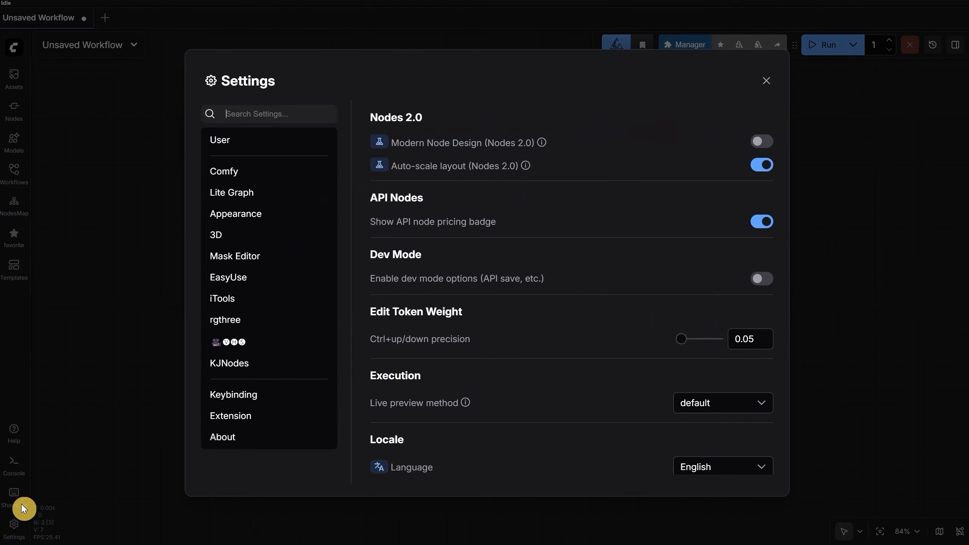
pyautogui.click(233, 173)
pyautogui.scroll(-10, 500, 264)
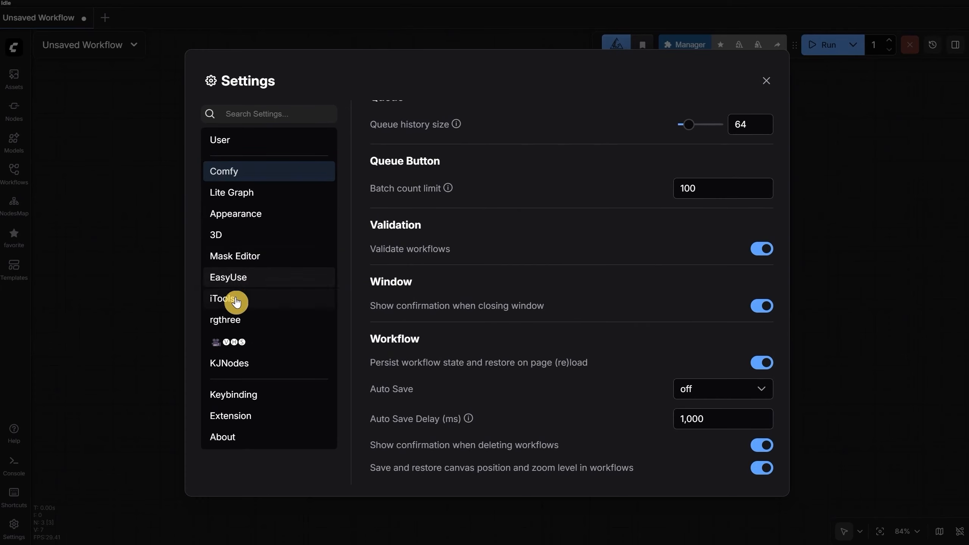
pyautogui.click(234, 324)
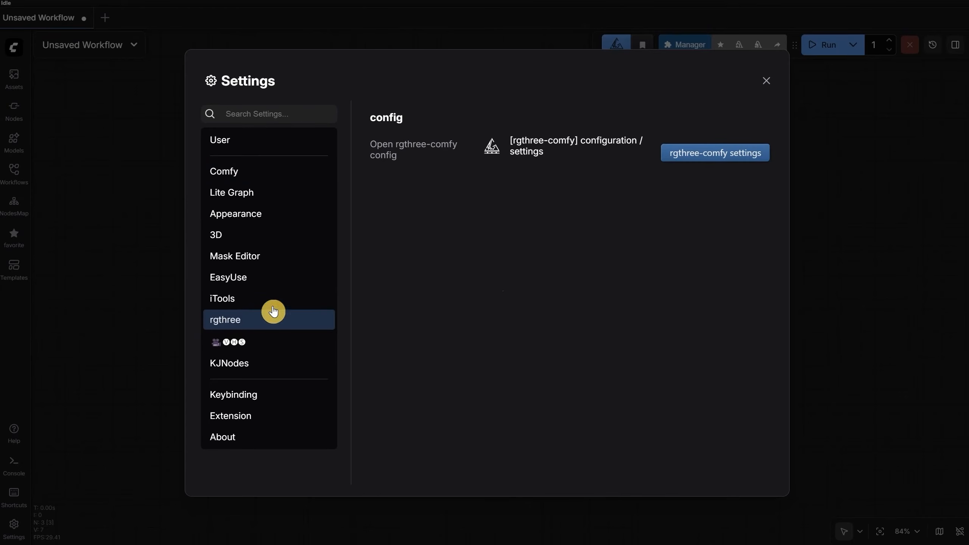
pyautogui.click(732, 155)
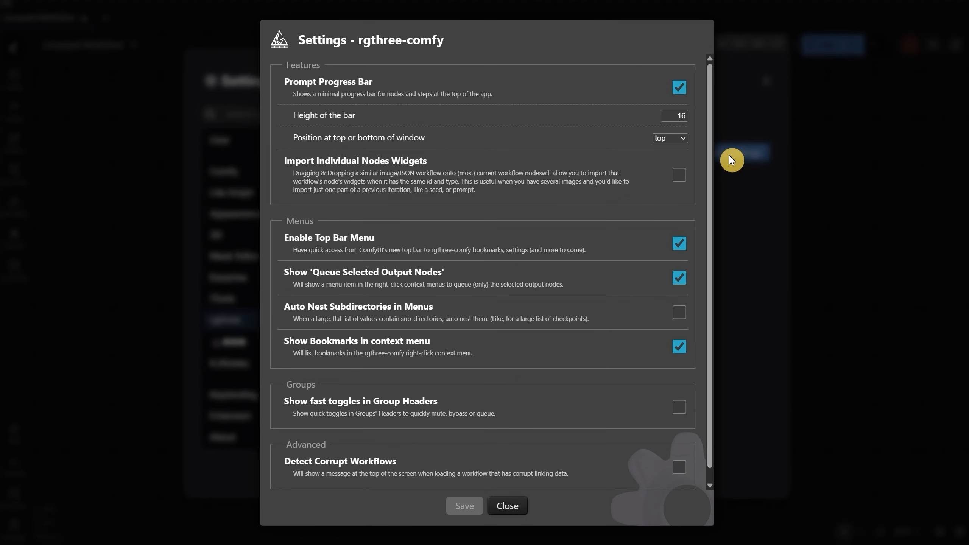
pyautogui.click(507, 506)
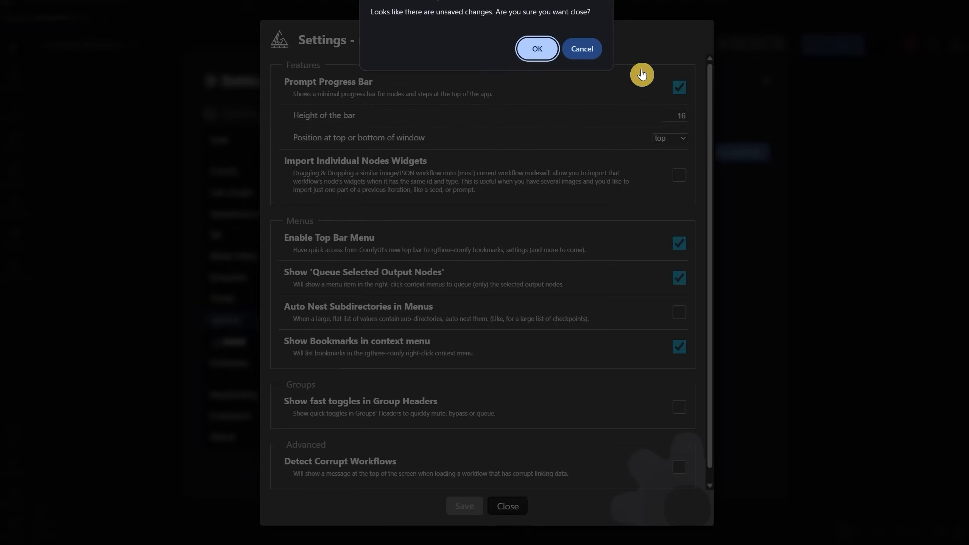
pyautogui.click(544, 52)
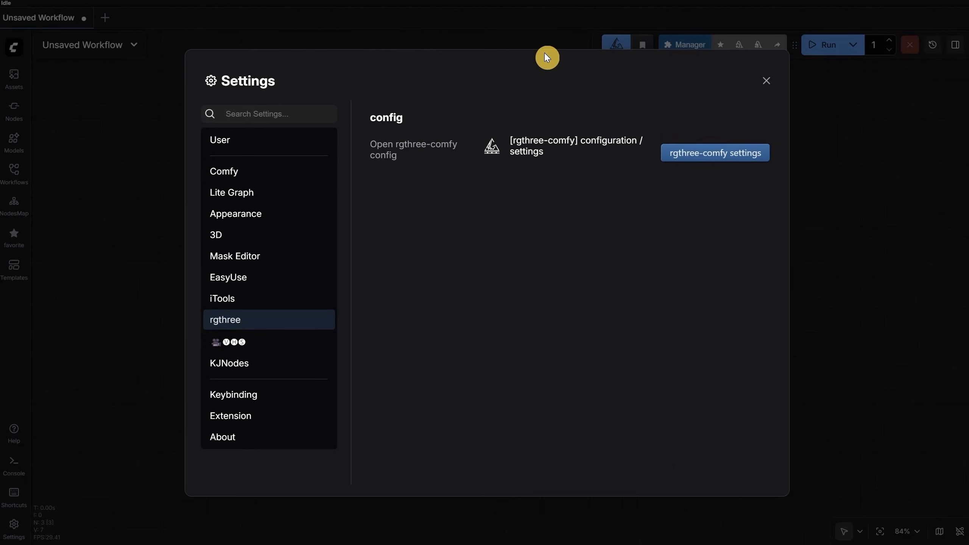
pyautogui.click(764, 82)
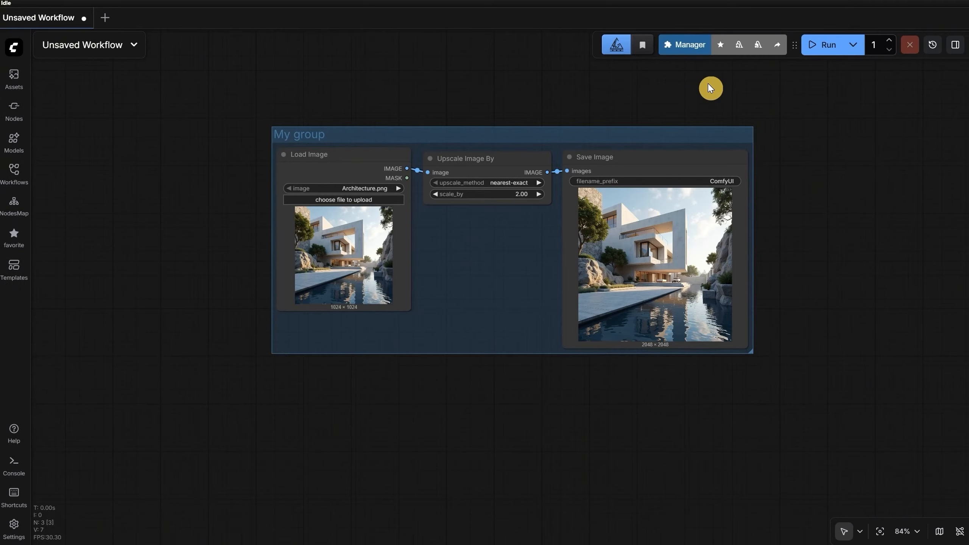
# Step: Enable "Show fast toggles in Group Headers" in the rgthree-comfy settings, keep them shown on hover, and save
pyautogui.click(615, 48)
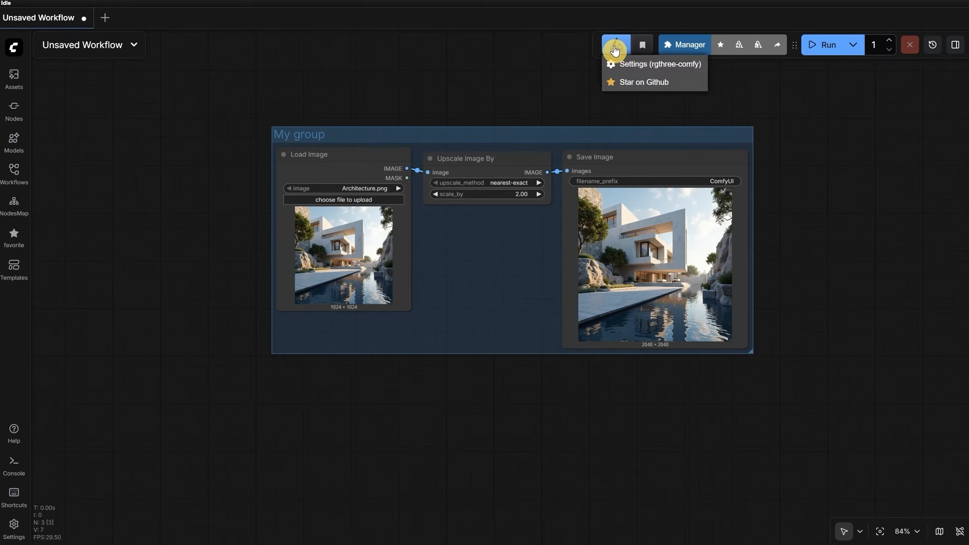
pyautogui.click(627, 65)
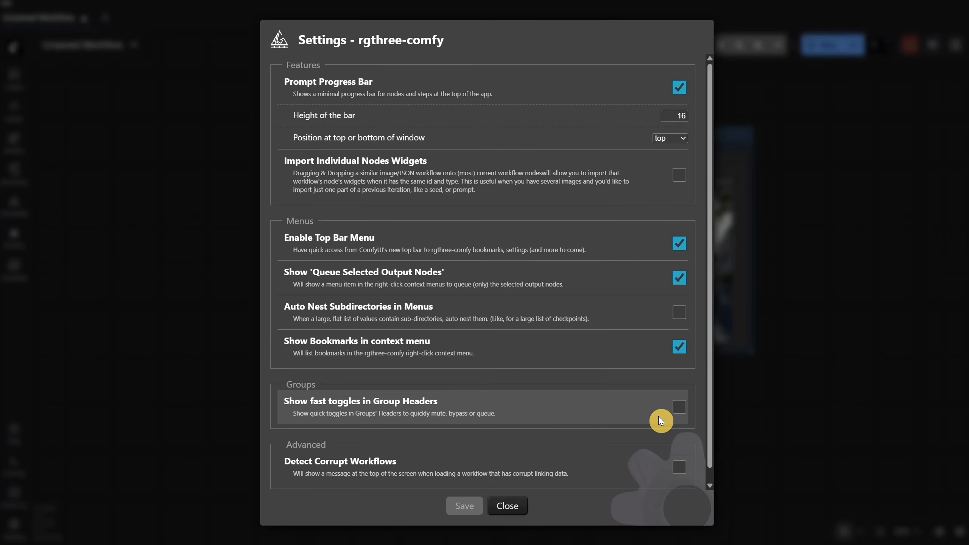
pyautogui.click(679, 412)
pyautogui.scroll(-2, 678, 409)
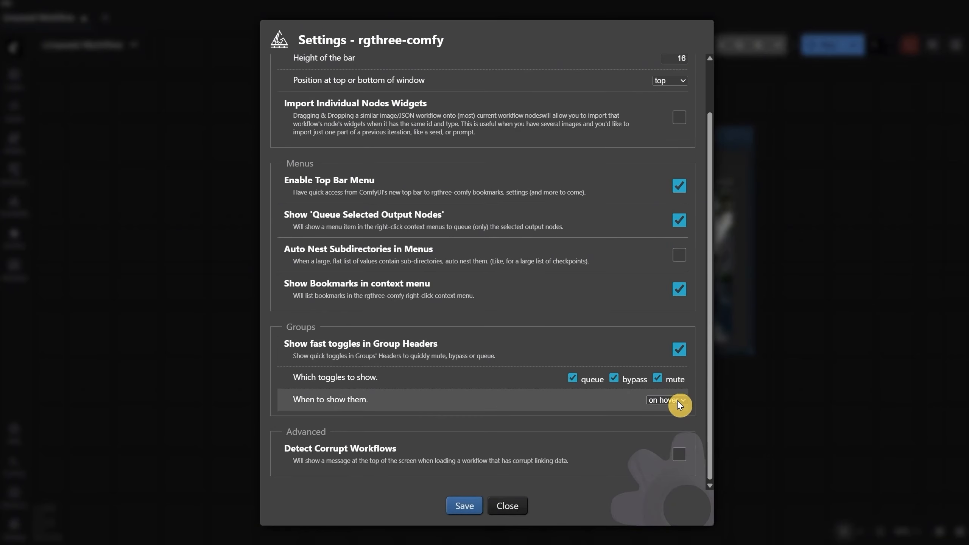
pyautogui.click(676, 401)
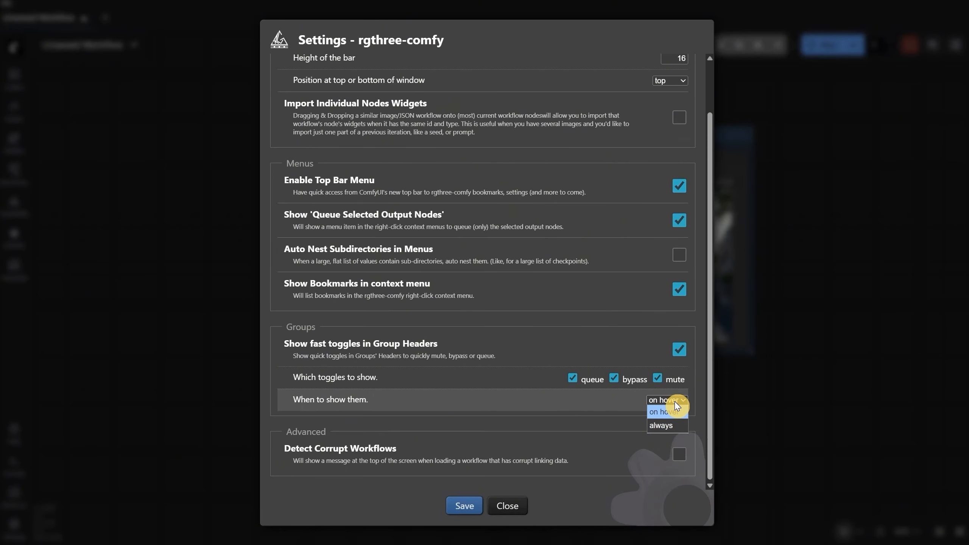
pyautogui.click(464, 506)
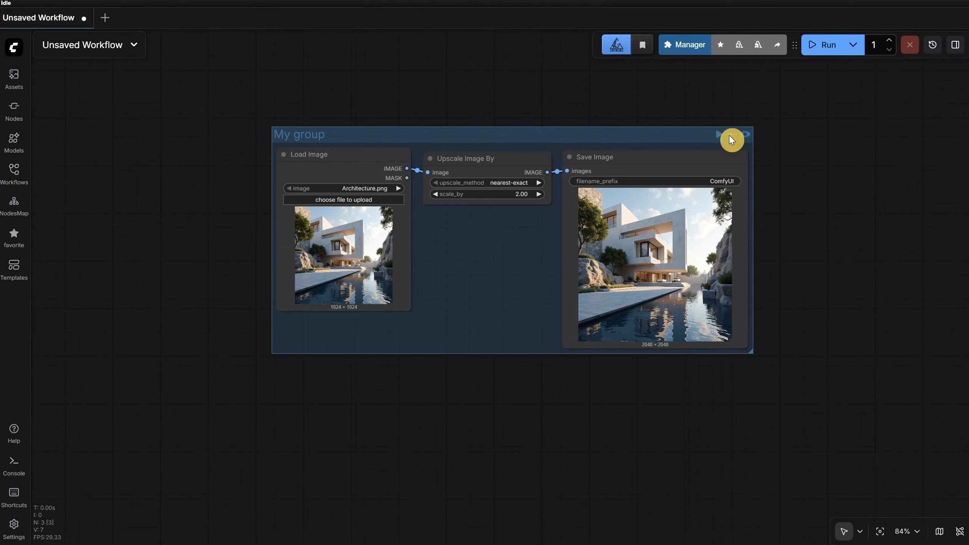
# Step: Try the bypass and mute fast toggles on My group, switching each on and back off
pyautogui.click(730, 137)
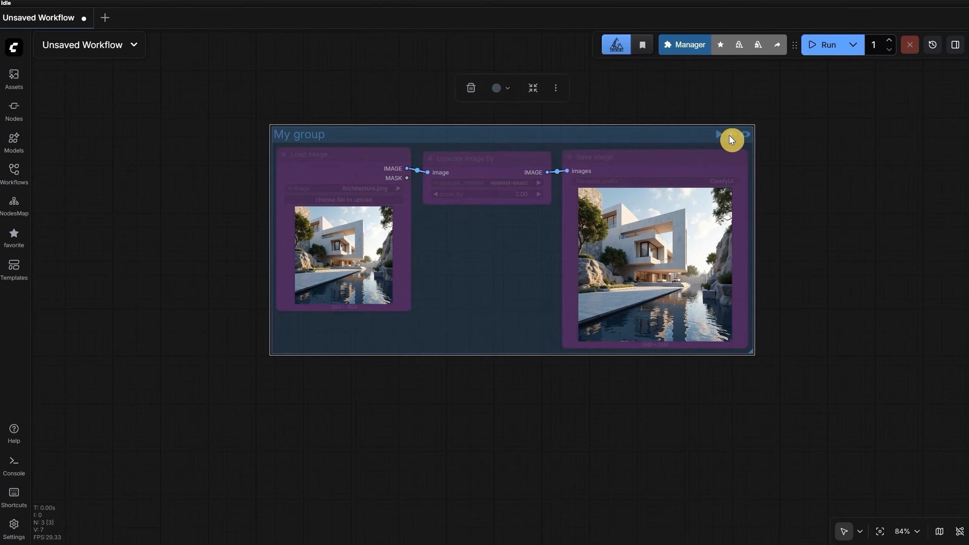
pyautogui.click(730, 137)
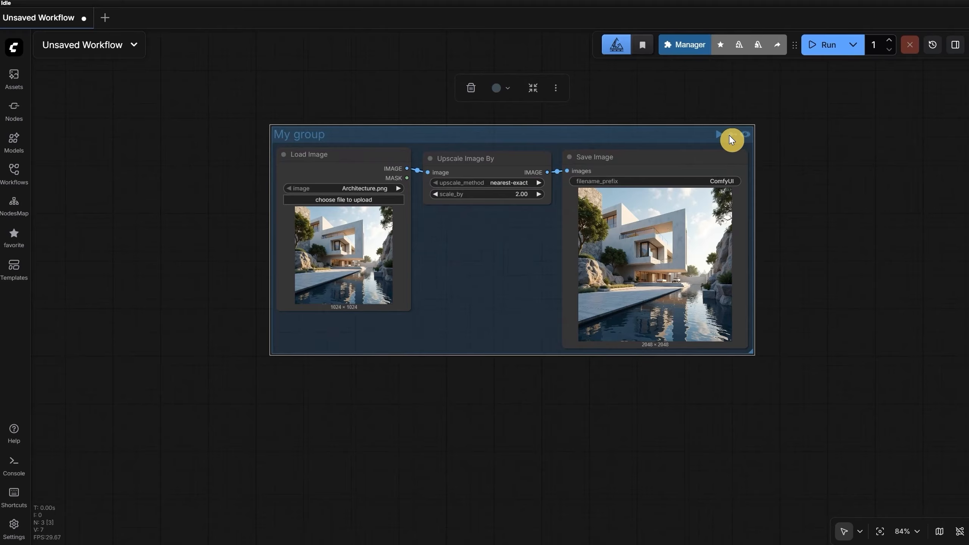
pyautogui.click(746, 136)
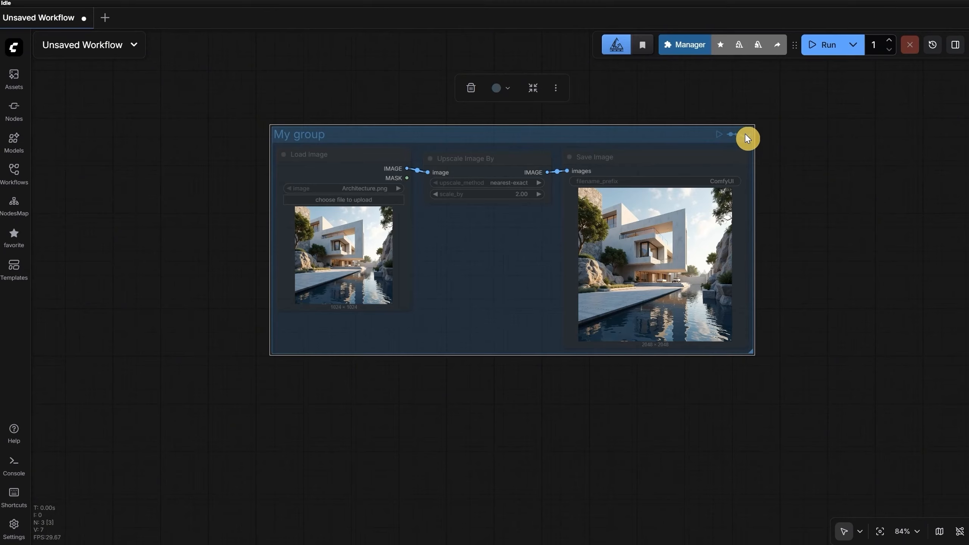
pyautogui.click(745, 134)
pyautogui.click(745, 134)
pyautogui.click(745, 135)
pyautogui.click(745, 135)
pyautogui.click(746, 139)
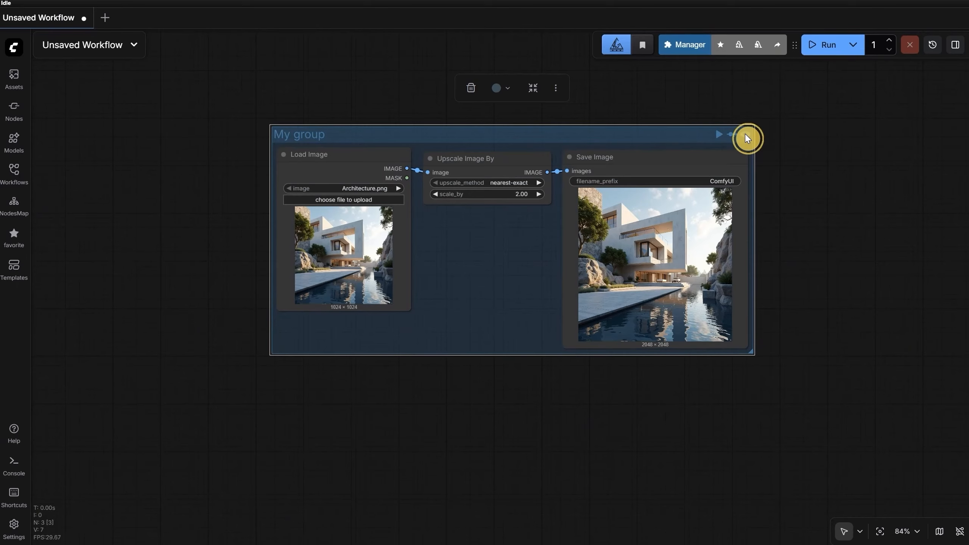
pyautogui.click(746, 139)
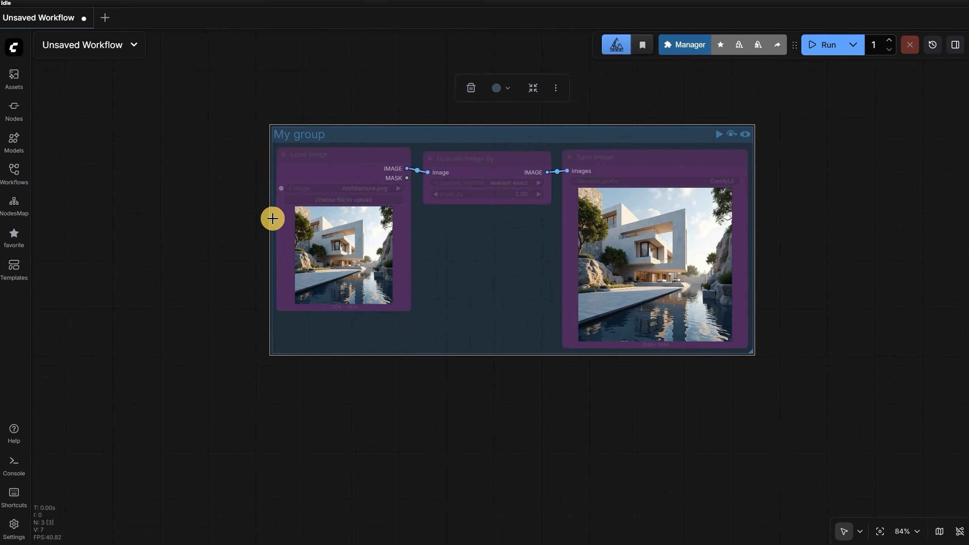
pyautogui.click(731, 135)
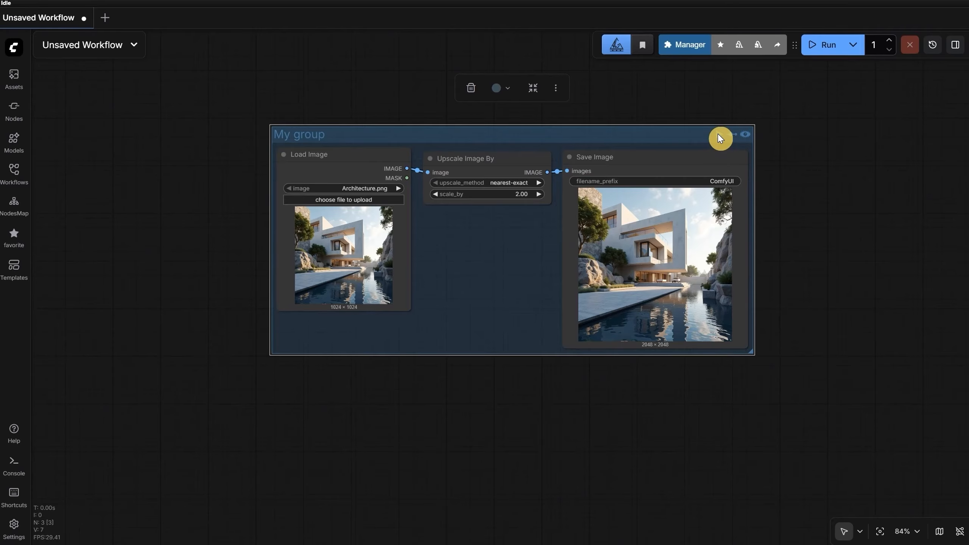
# Step: Set scale_by on the Upscale Image By node to 0.50 and run only My group from its header
pyautogui.click(537, 193)
pyautogui.click(512, 192)
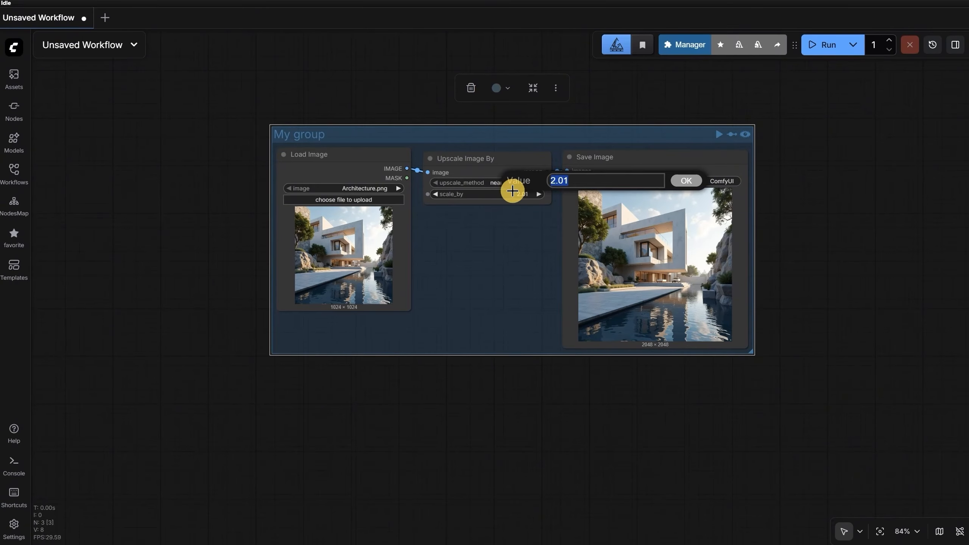
pyautogui.write('2.5')
pyautogui.press('Return')
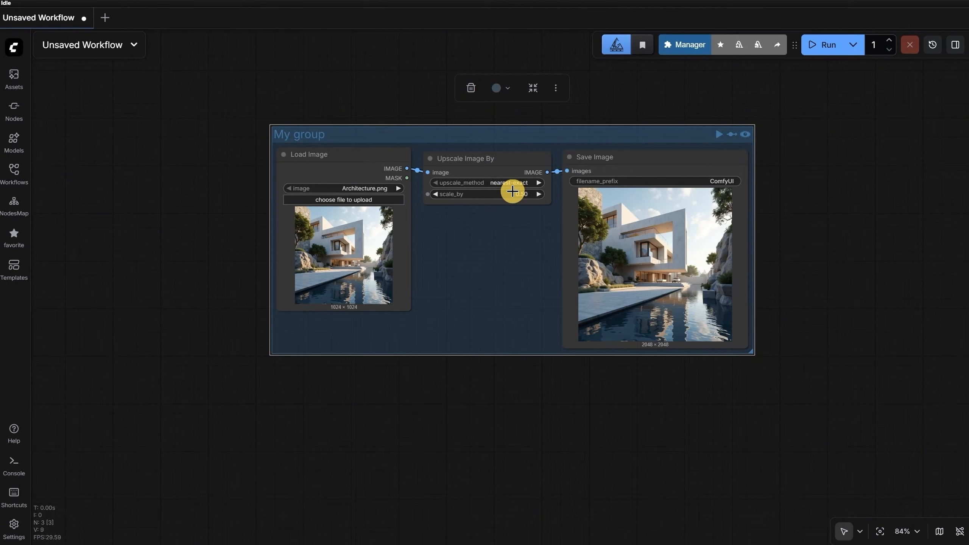
pyautogui.click(718, 135)
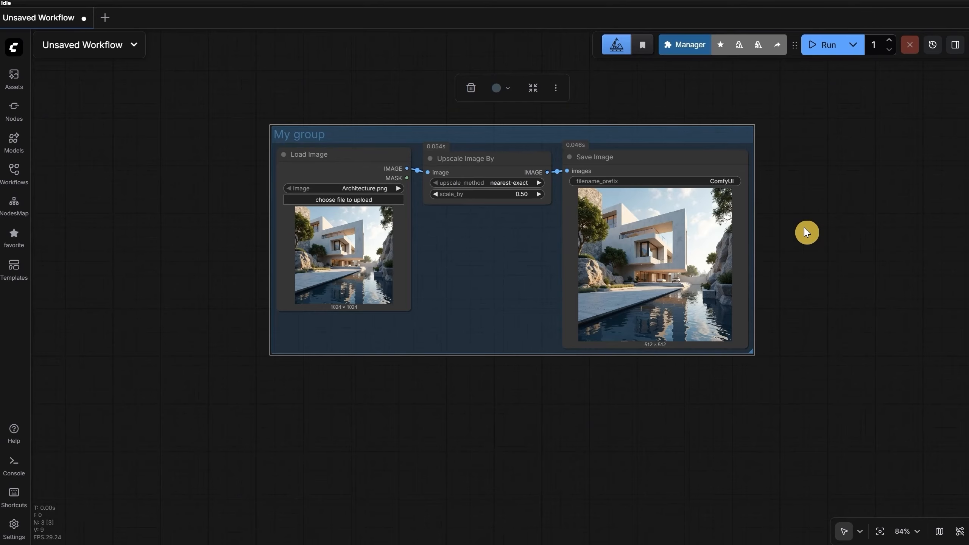
# Step: Turn on the Nodes 2.0 beta, switching it off and on again to compare the node designs
pyautogui.scroll(5, 801, 226)
pyautogui.scroll(-1, 796, 227)
pyautogui.moveTo(796, 225); pyautogui.dragTo(860, 245)
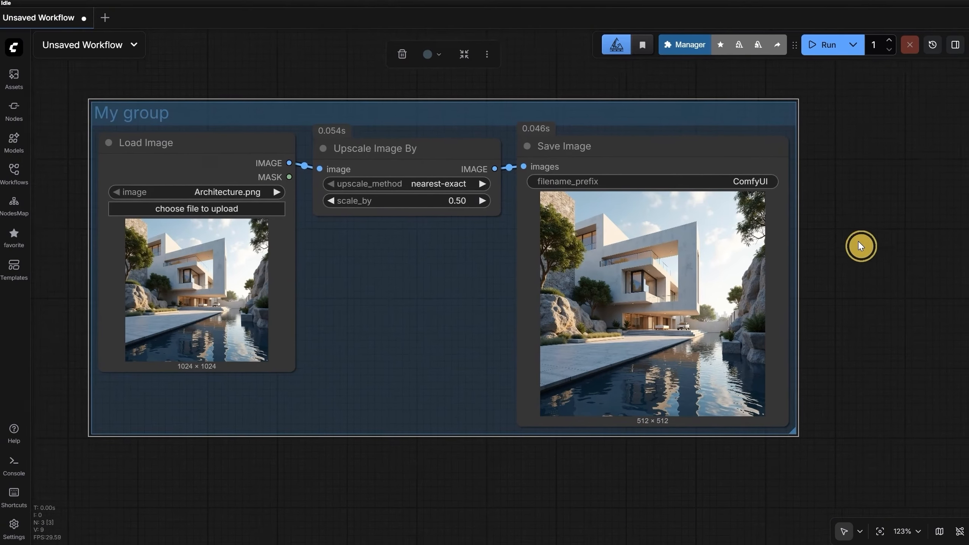
pyautogui.click(13, 47)
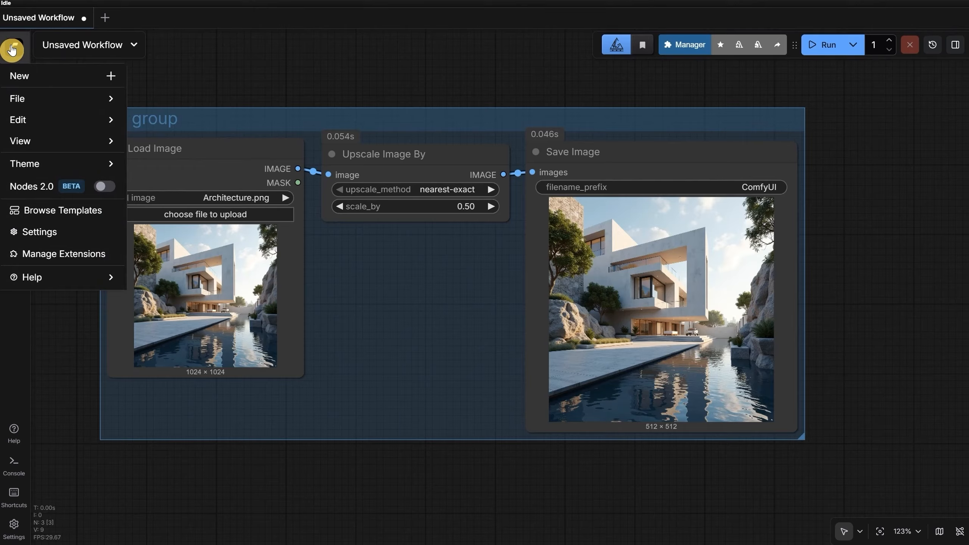
pyautogui.click(106, 190)
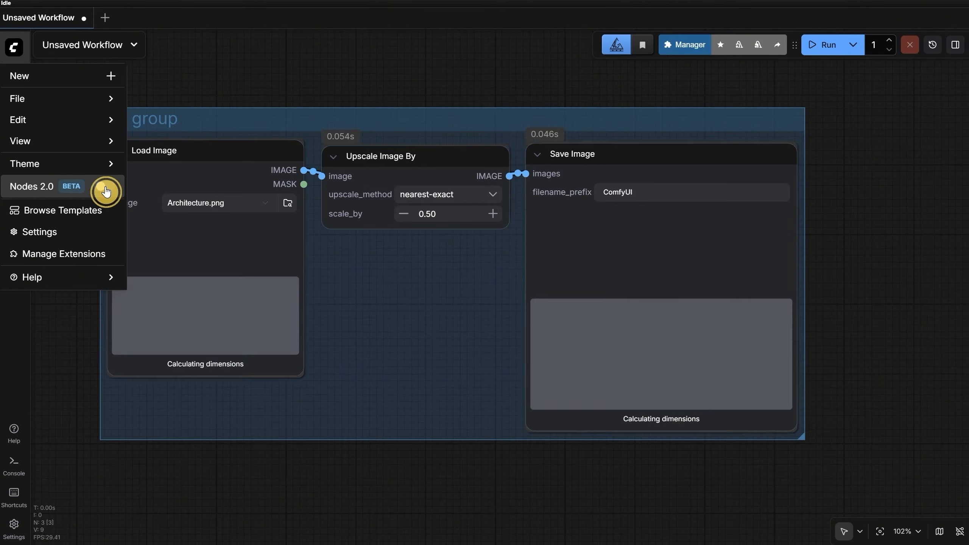
pyautogui.click(105, 191)
pyautogui.click(106, 191)
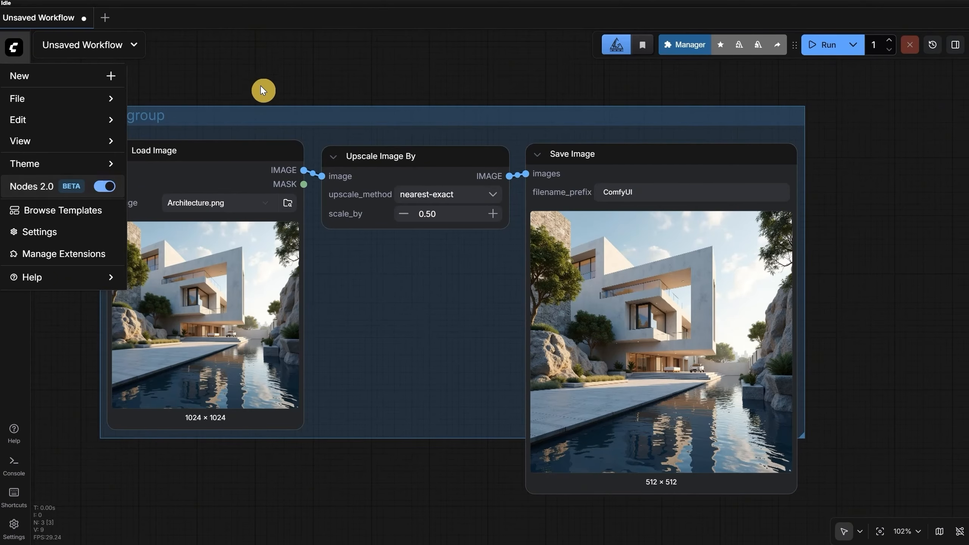
pyautogui.click(271, 71)
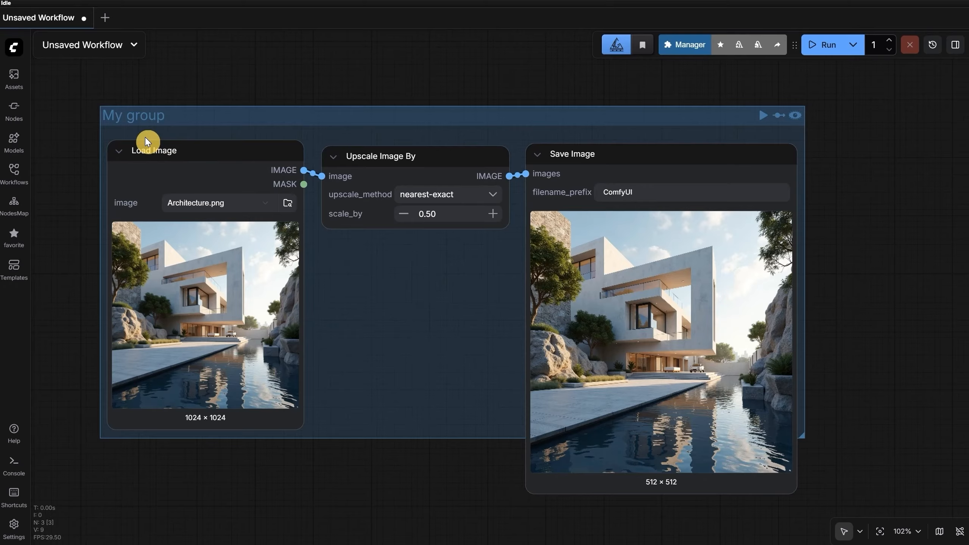
# Step: Collapse and expand the Load Image node, and look at its image list and file upload dialog without choosing a file
pyautogui.click(116, 153)
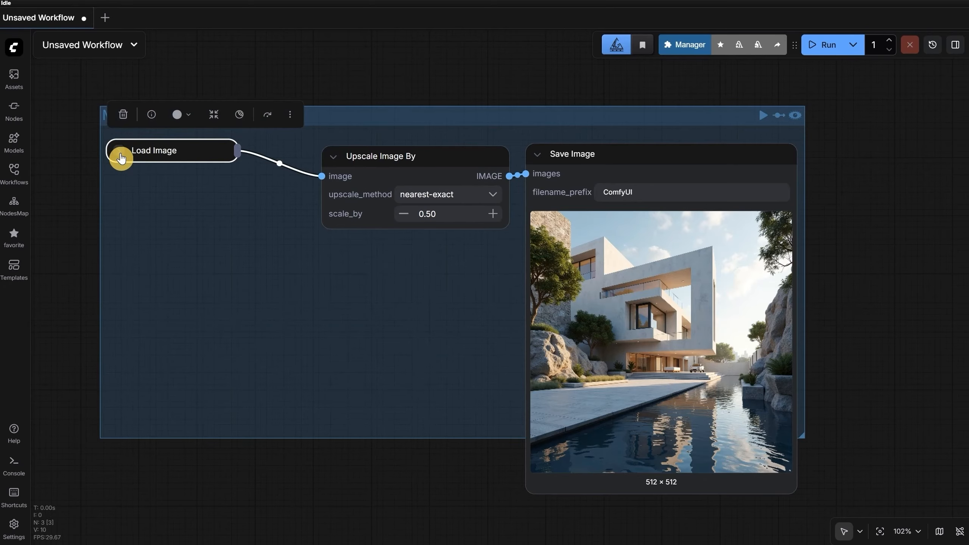
pyautogui.click(120, 157)
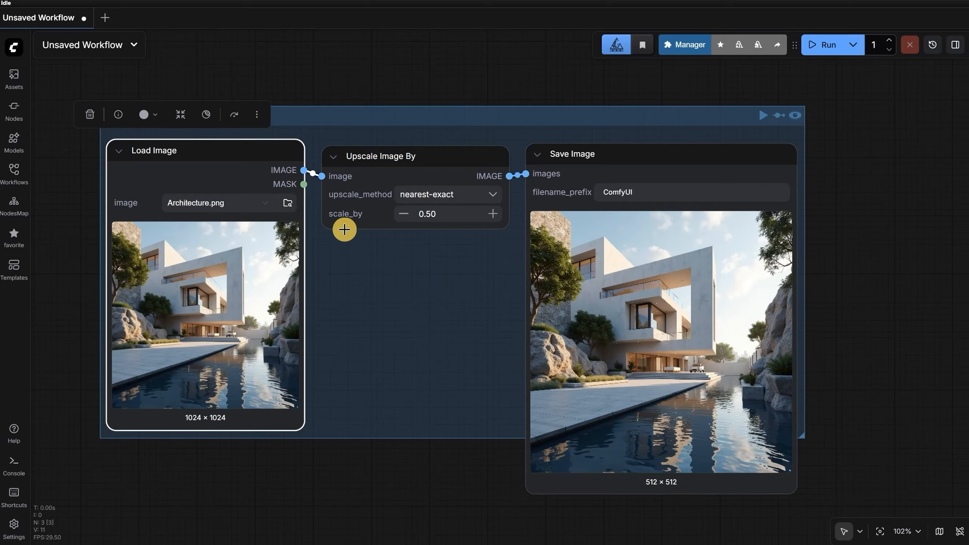
pyautogui.click(224, 209)
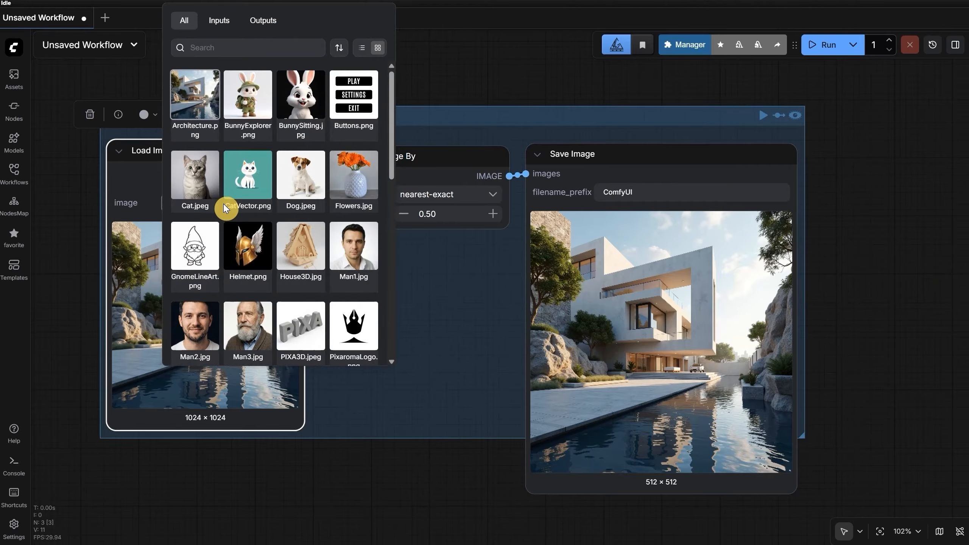
pyautogui.click(77, 184)
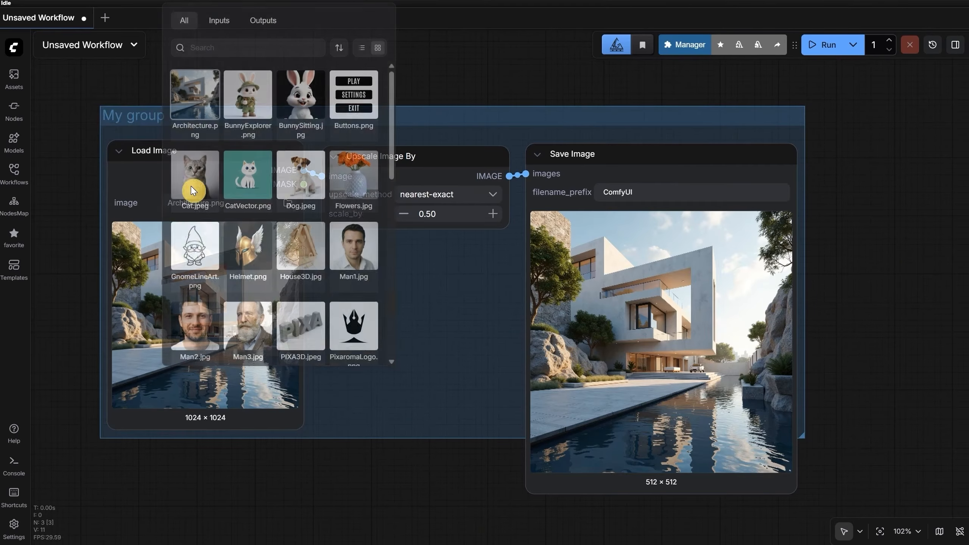
pyautogui.click(289, 208)
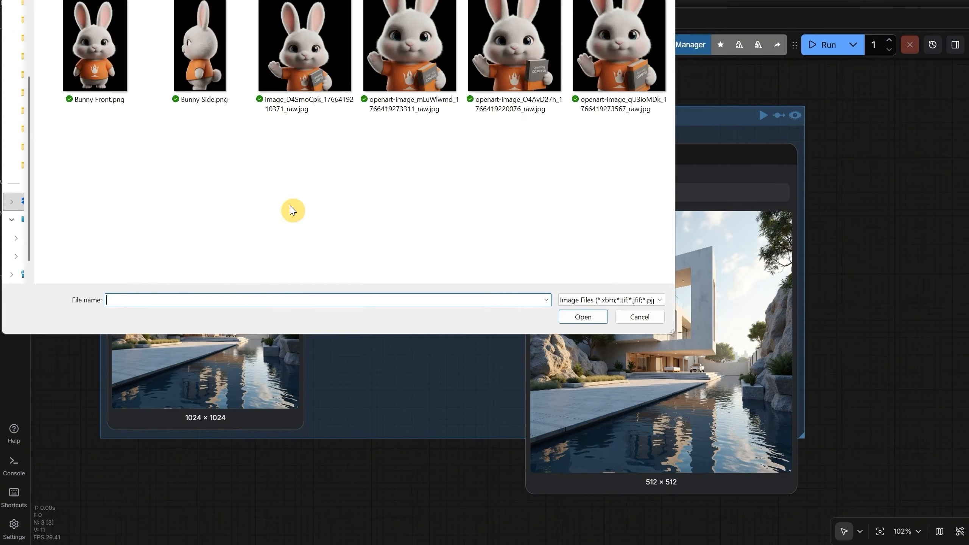
pyautogui.press('Escape')
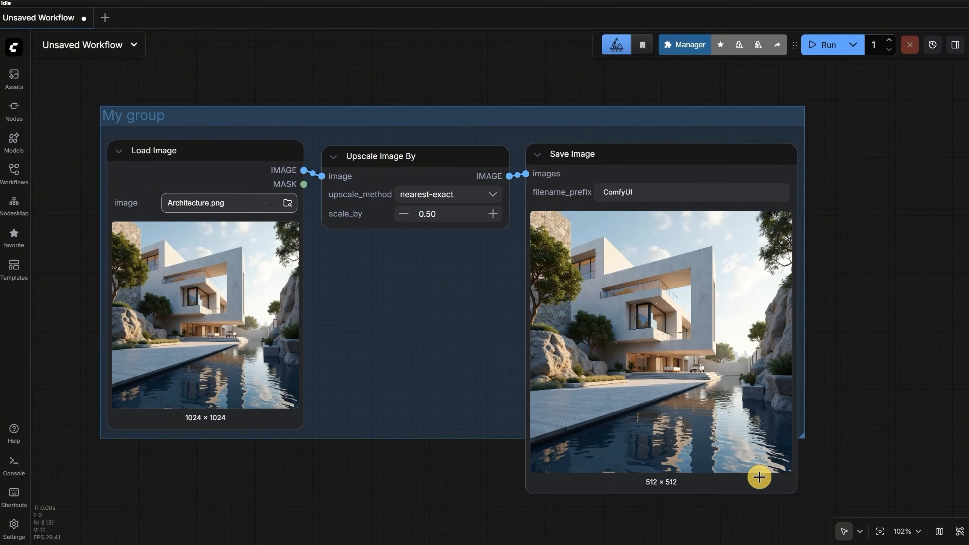
# Step: Shrink the Save Image node so it fits inside My group, and slightly narrow the Upscale Image By node
pyautogui.moveTo(793, 492); pyautogui.dragTo(700, 369)
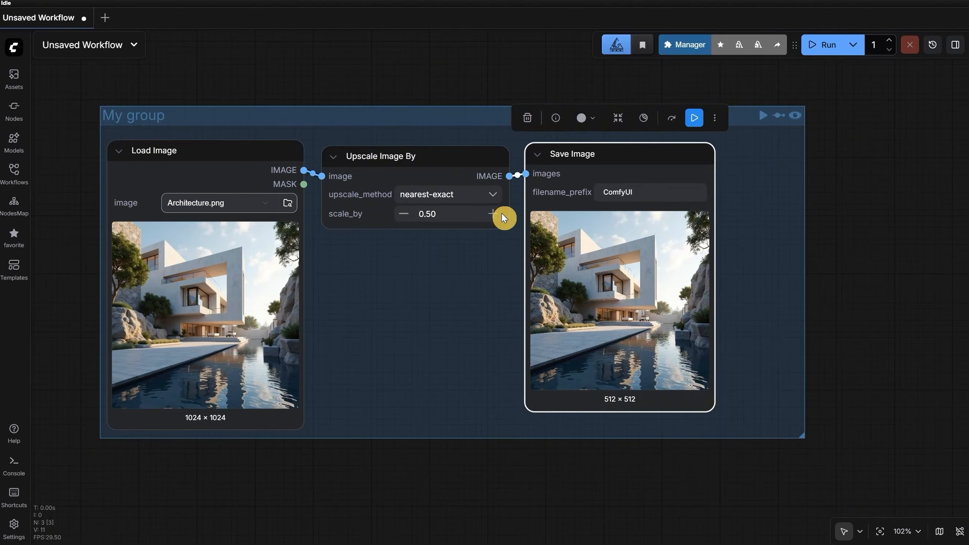
pyautogui.moveTo(505, 226)
pyautogui.mouseDown()
pyautogui.moveTo(514, 257)
pyautogui.moveTo(521, 253)
pyautogui.moveTo(508, 223)
pyautogui.moveTo(496, 220)
pyautogui.mouseUp()
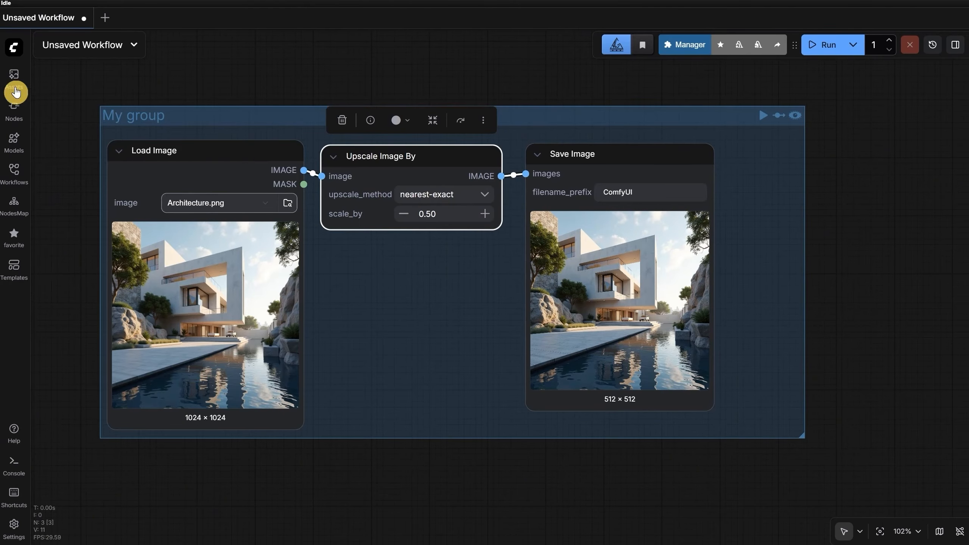
# Step: Toggle Nodes 2.0 off and on again, and leave it off to return to the classic nodes
pyautogui.click(11, 47)
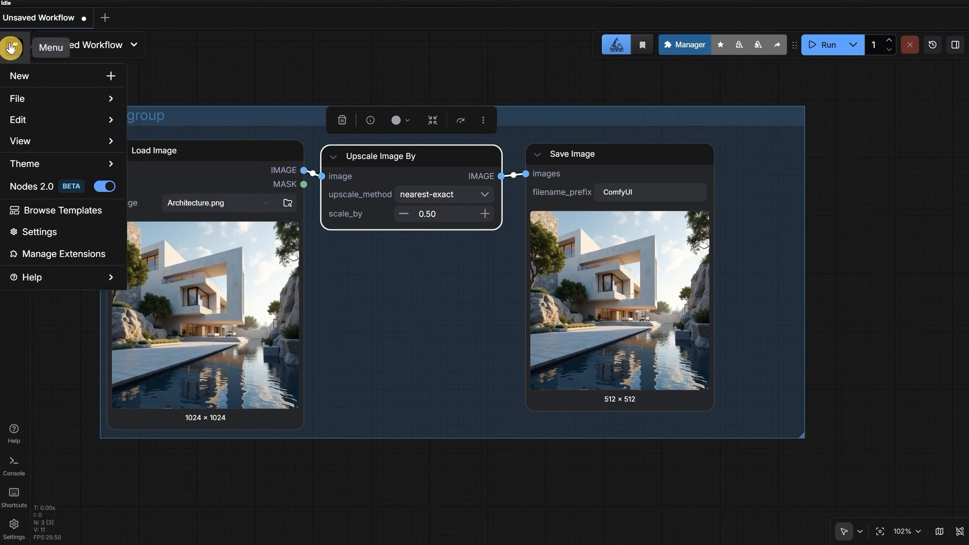
pyautogui.click(101, 187)
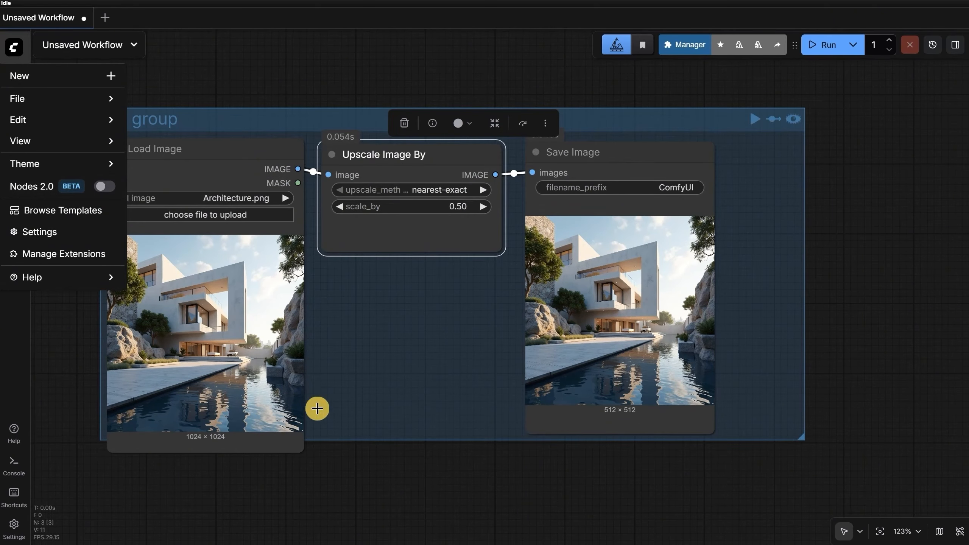
pyautogui.click(104, 187)
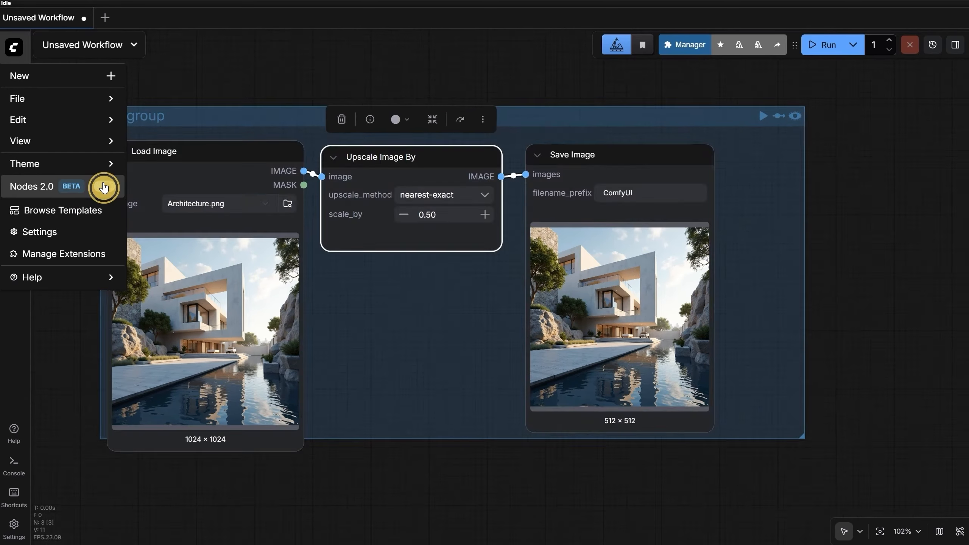
pyautogui.click(104, 187)
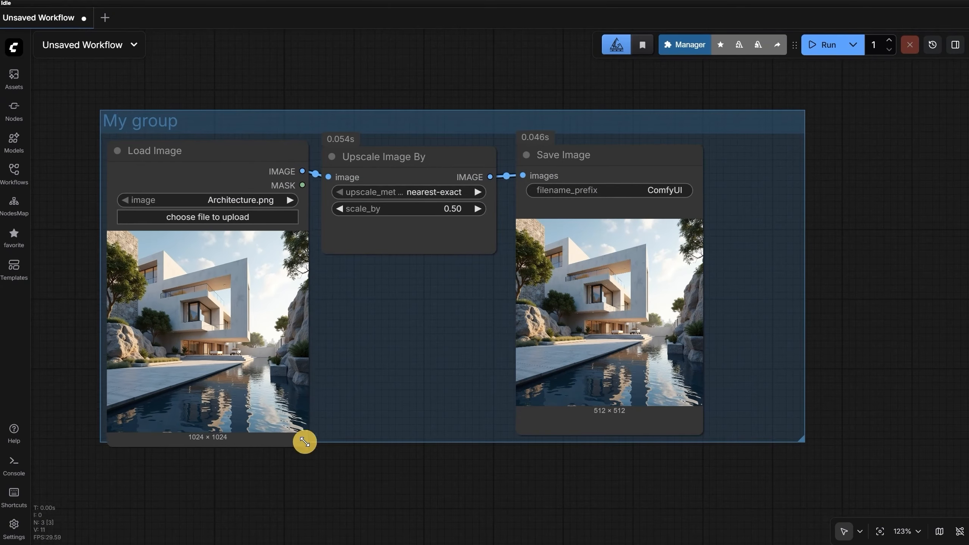
# Step: Set the Upscale Image By node's mode to Never and return it to Always
pyautogui.rightClick(411, 166)
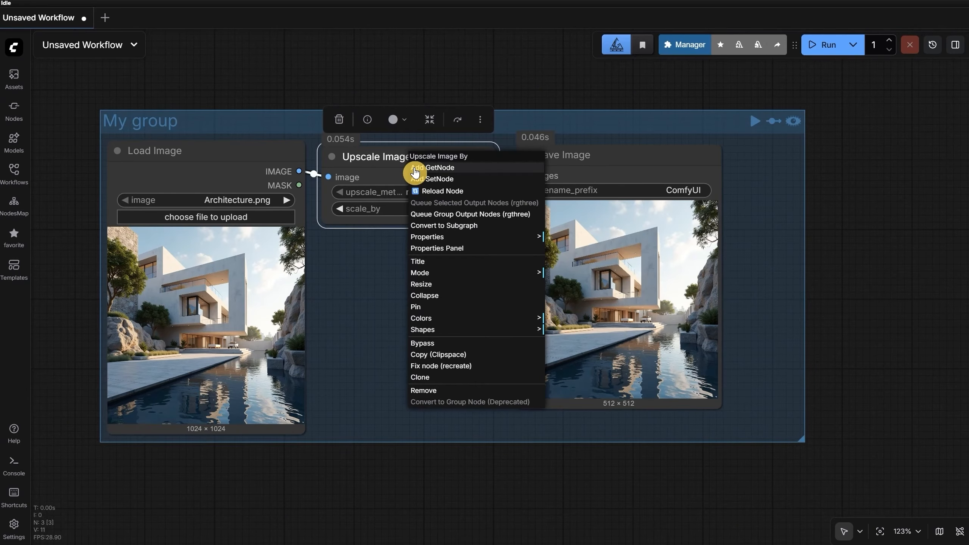
pyautogui.click(510, 280)
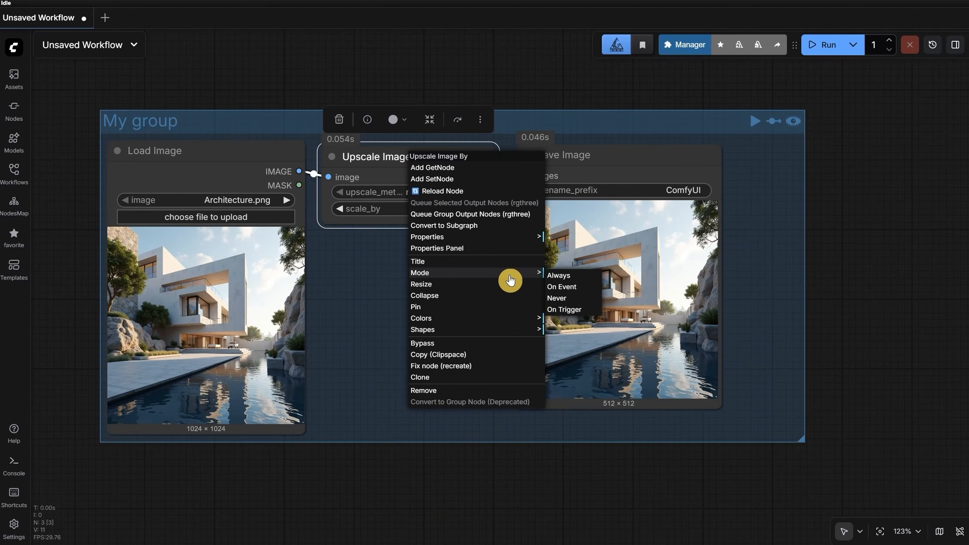
pyautogui.click(557, 299)
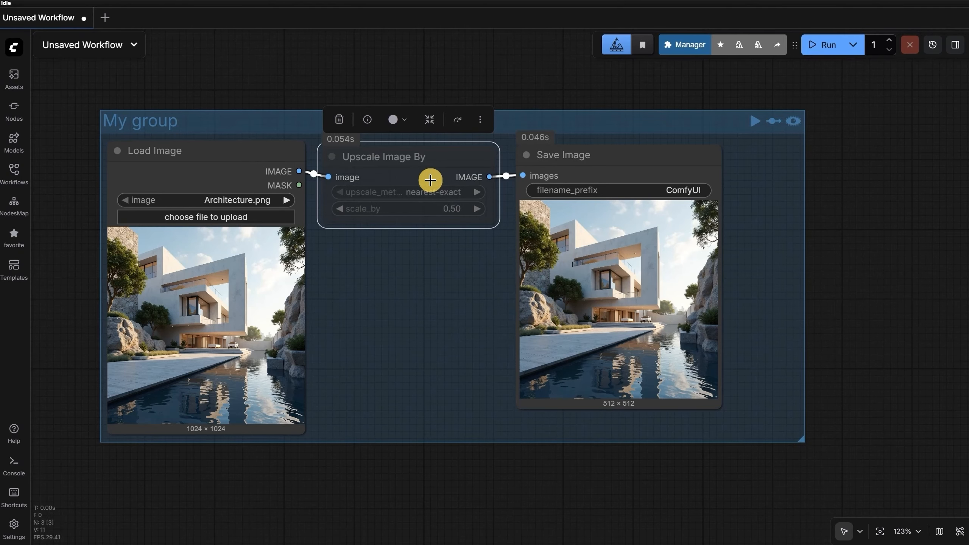
pyautogui.rightClick(430, 167)
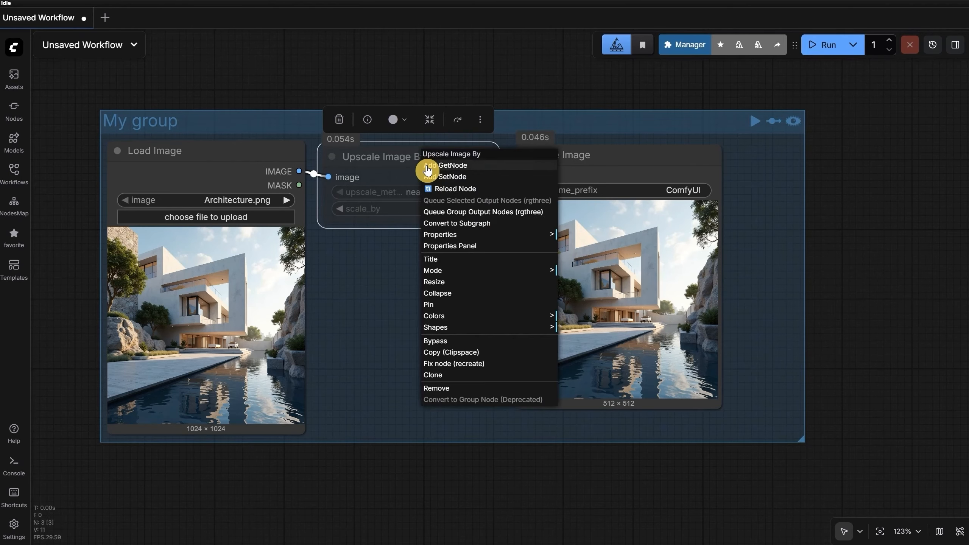
pyautogui.click(515, 272)
pyautogui.click(571, 271)
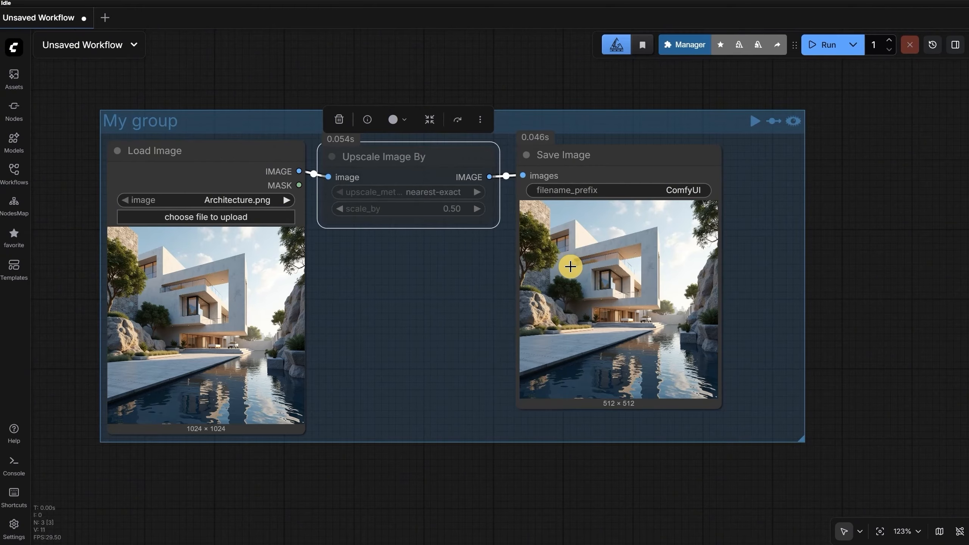
# Step: Try the box and round shapes on the Upscale Image By node, finish with the card shape, and deselect it
pyautogui.rightClick(418, 179)
pyautogui.click(467, 330)
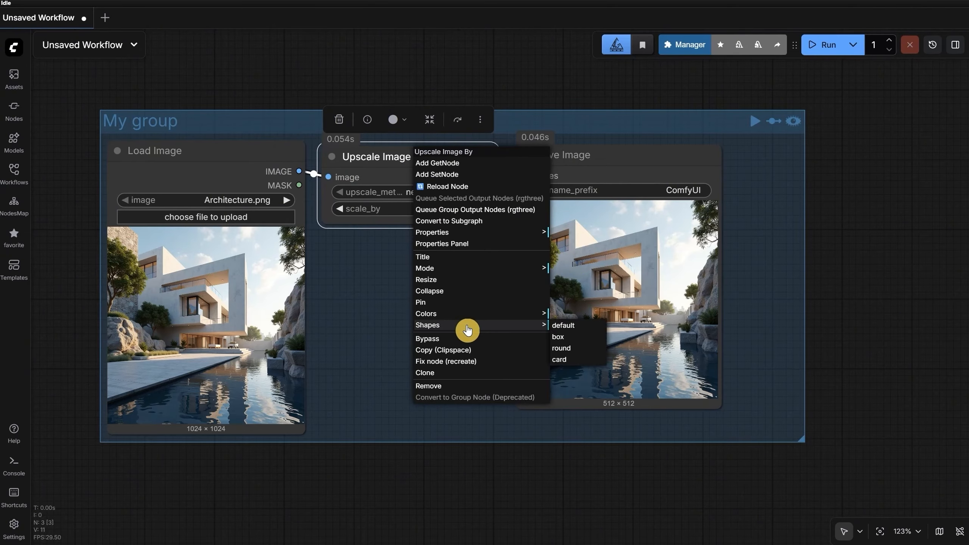
pyautogui.click(560, 338)
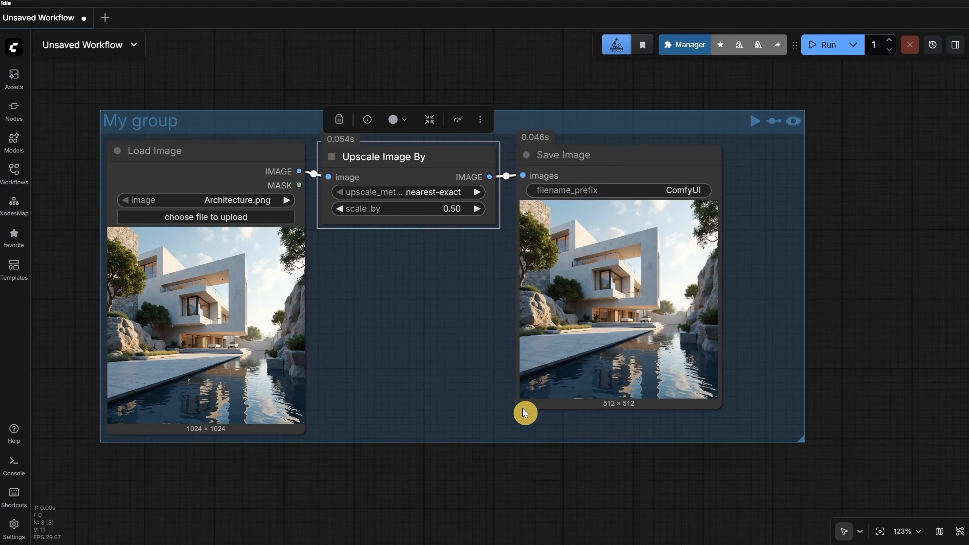
pyautogui.rightClick(466, 153)
pyautogui.click(536, 322)
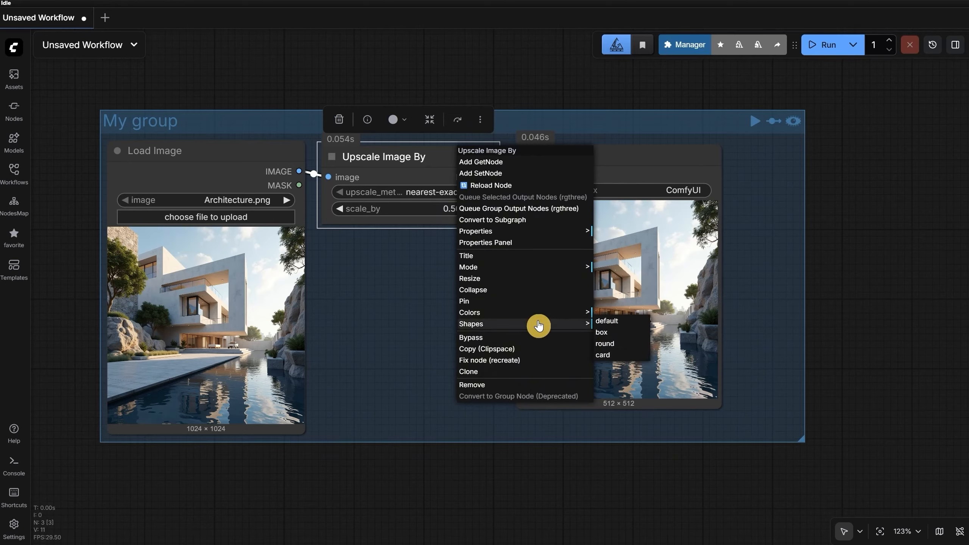
pyautogui.click(609, 345)
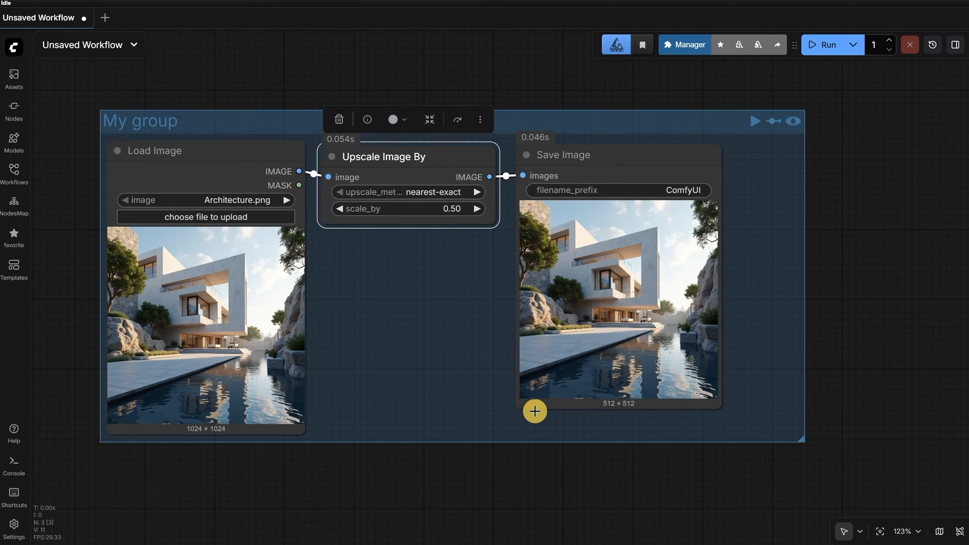
pyautogui.rightClick(460, 151)
pyautogui.click(530, 322)
pyautogui.click(599, 346)
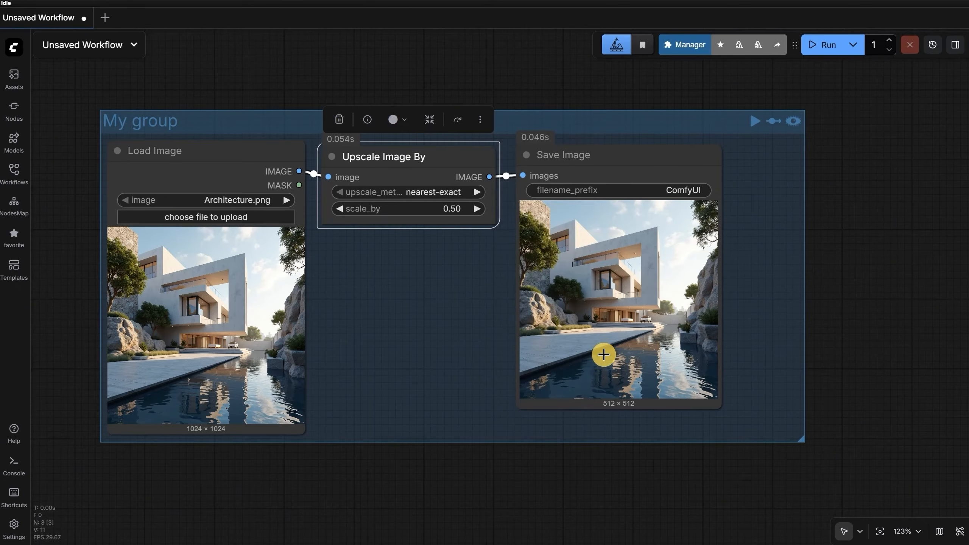
pyautogui.click(468, 312)
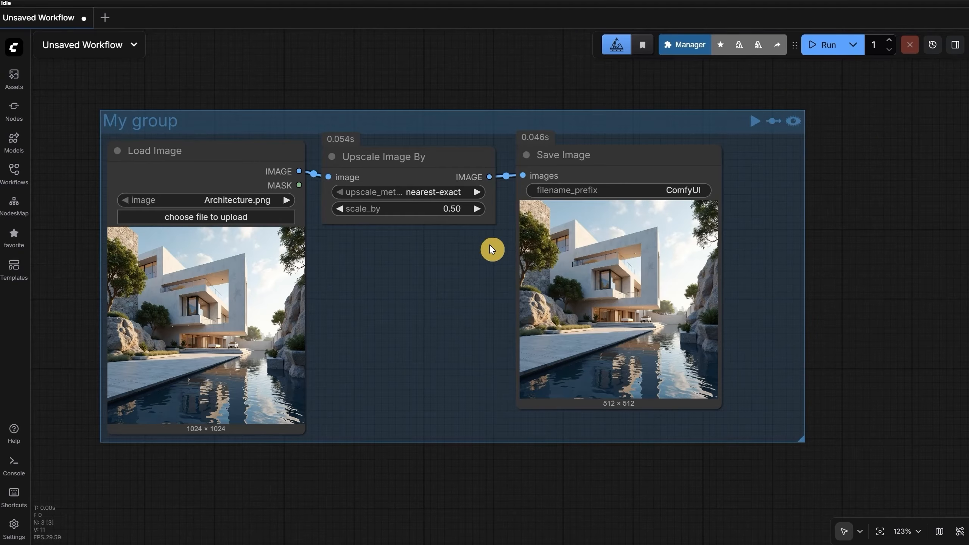
# Step: Remove My group through its group editing options while keeping its three nodes on the canvas
pyautogui.rightClick(487, 219)
pyautogui.click(496, 122)
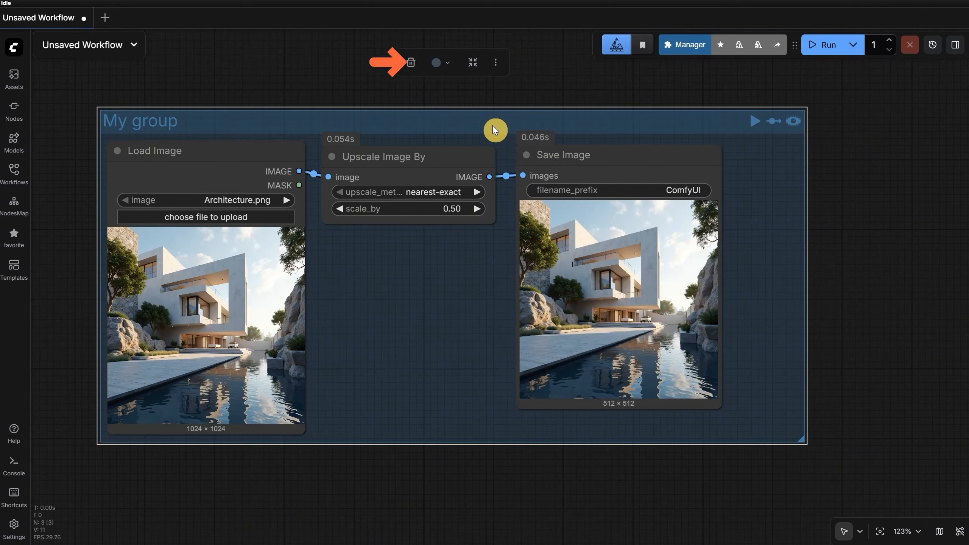
pyautogui.rightClick(492, 126)
pyautogui.moveTo(596, 354)
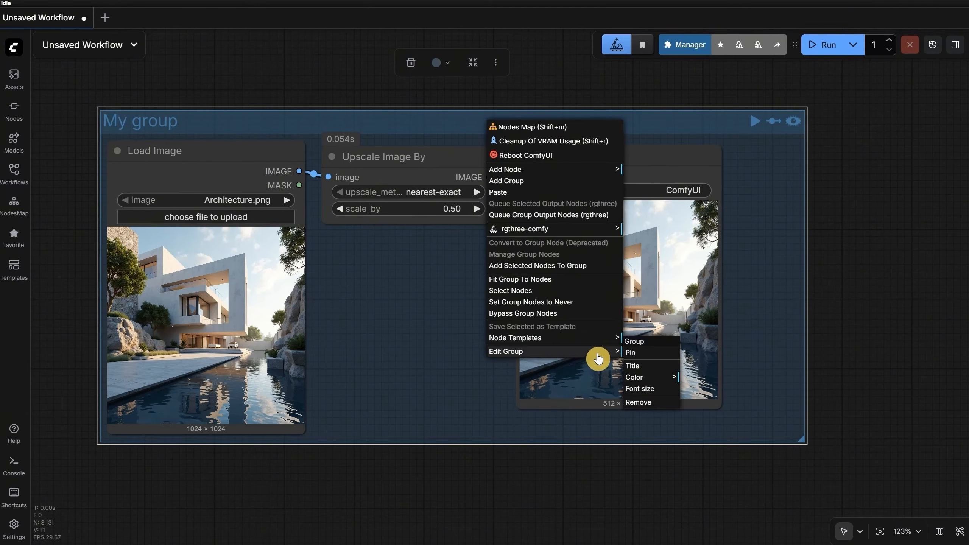
pyautogui.click(641, 404)
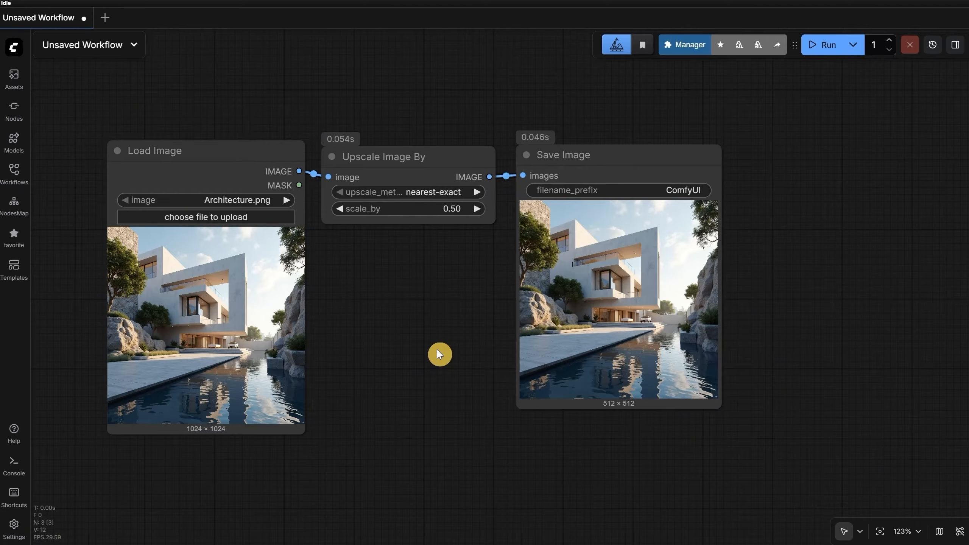
pyautogui.scroll(-2, 441, 328)
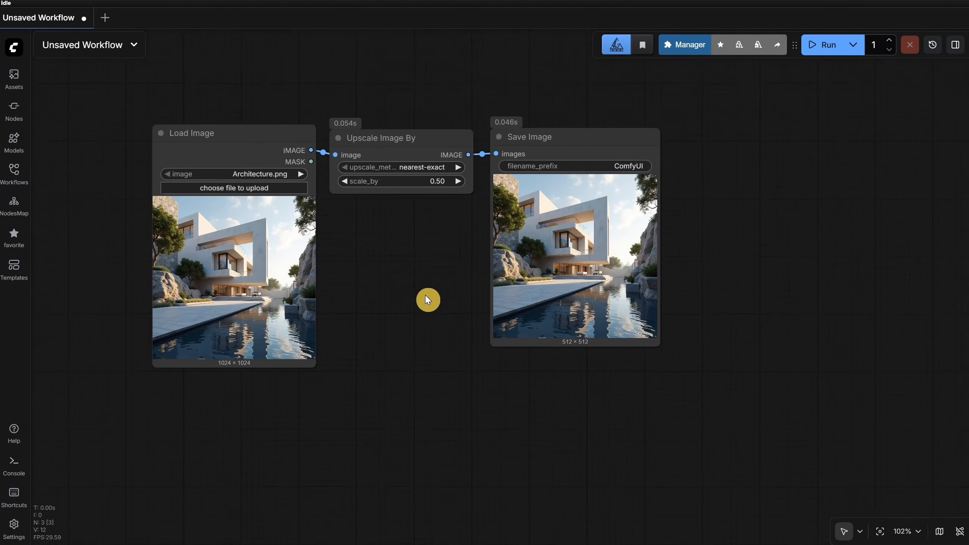
# Step: Delete the Upscale Image By and Save Image nodes together, keeping the Load Image node
pyautogui.scroll(-1, 431, 298)
pyautogui.moveTo(381, 92); pyautogui.dragTo(733, 338)
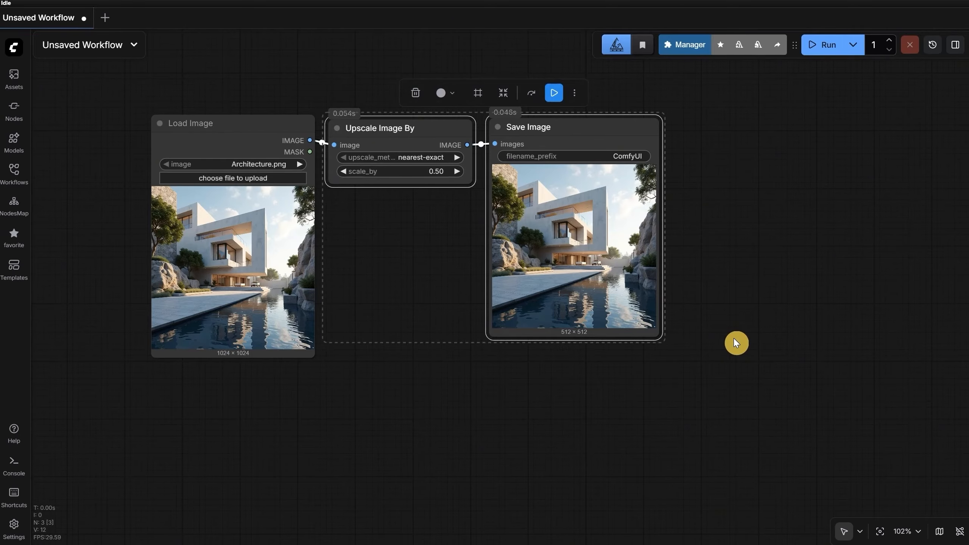
pyautogui.press('Delete')
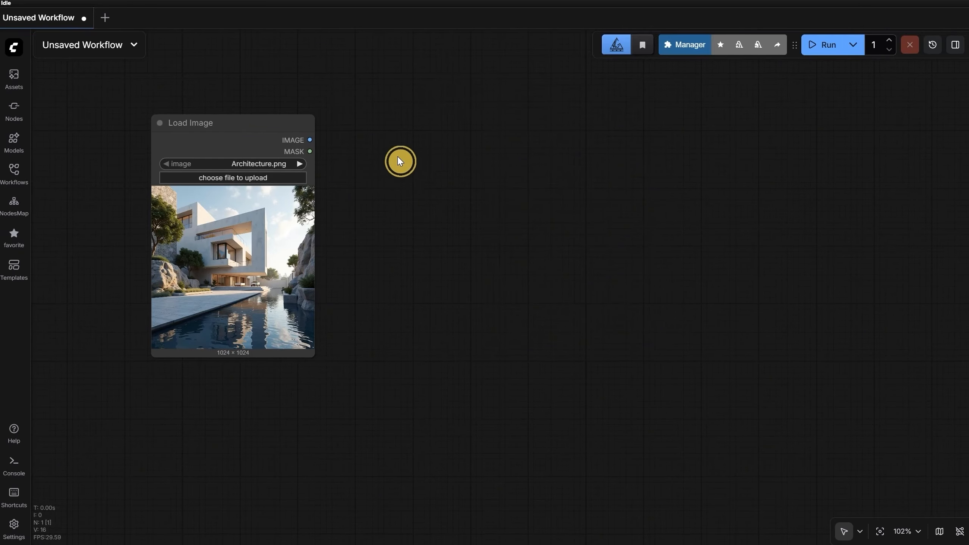
# Step: Add an Image Crop node beside Load Image and connect the loaded image to its image input
pyautogui.doubleClick(397, 156)
pyautogui.write('image crop')
pyautogui.click(518, 183)
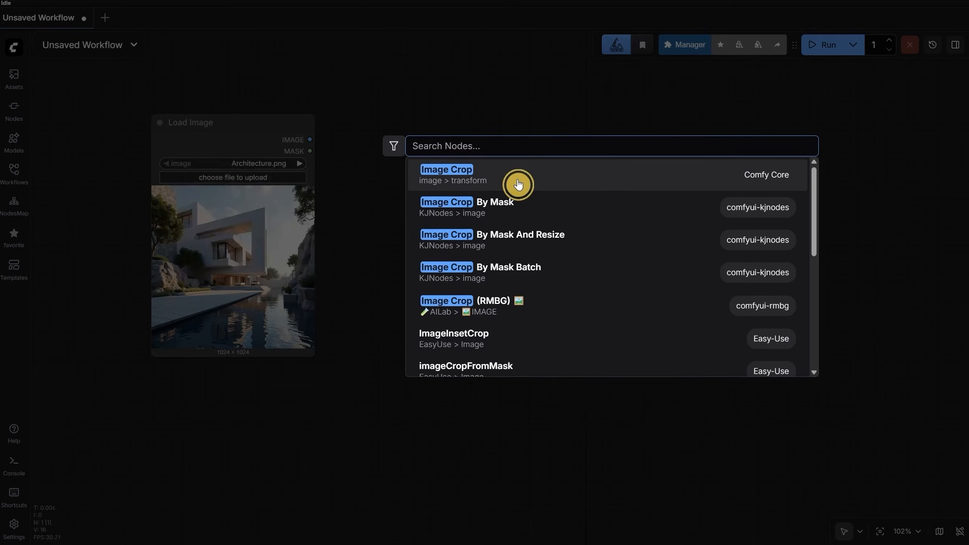
pyautogui.moveTo(453, 151); pyautogui.dragTo(409, 116)
pyautogui.moveTo(301, 142); pyautogui.dragTo(361, 136)
pyautogui.moveTo(461, 124); pyautogui.dragTo(516, 115)
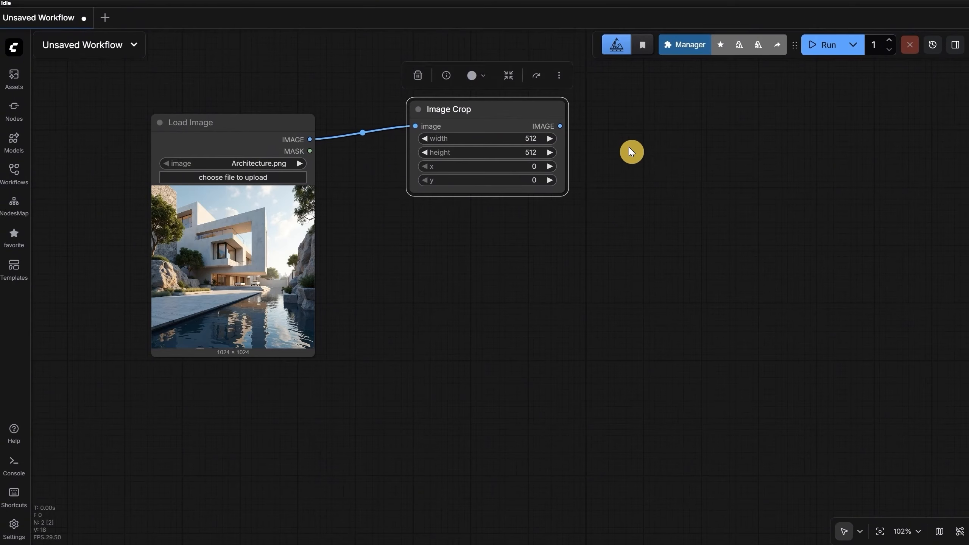
# Step: Add a Preview Image node, feed it the Image Crop output, and run the workflow
pyautogui.doubleClick(618, 140)
pyautogui.write('preview')
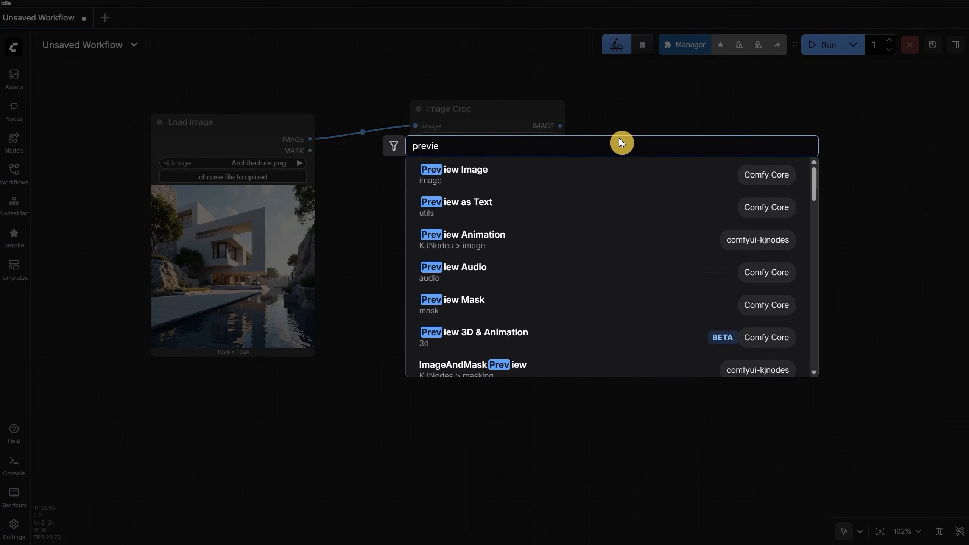
pyautogui.click(546, 171)
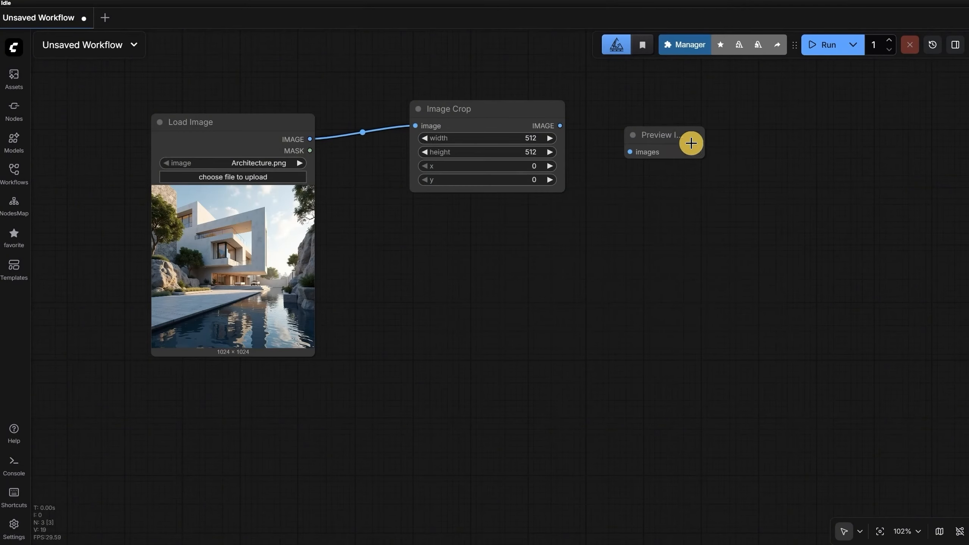
pyautogui.moveTo(560, 125); pyautogui.dragTo(623, 112)
pyautogui.click(820, 47)
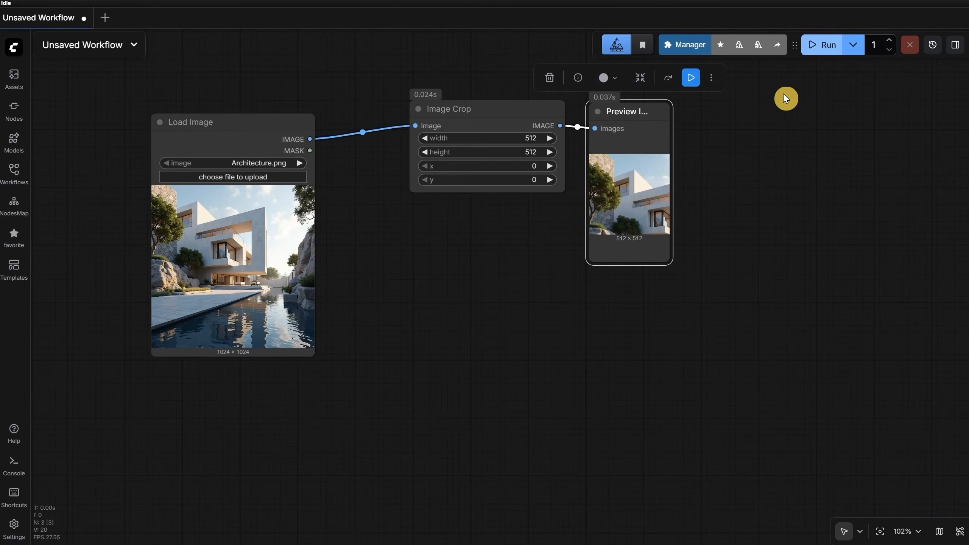
# Step: Enlarge the Preview Image node and arrange it with the Image Crop node in a compact row beside Load Image
pyautogui.moveTo(670, 256); pyautogui.dragTo(727, 278)
pyautogui.moveTo(446, 109); pyautogui.dragTo(402, 122)
pyautogui.moveTo(666, 179); pyautogui.dragTo(624, 194)
# Step: Duplicate the Image Crop and Preview Image nodes with their Load Image link kept, and place the copies below the originals
pyautogui.keyDown('shift'); pyautogui.click(462, 126); pyautogui.keyUp('shift')
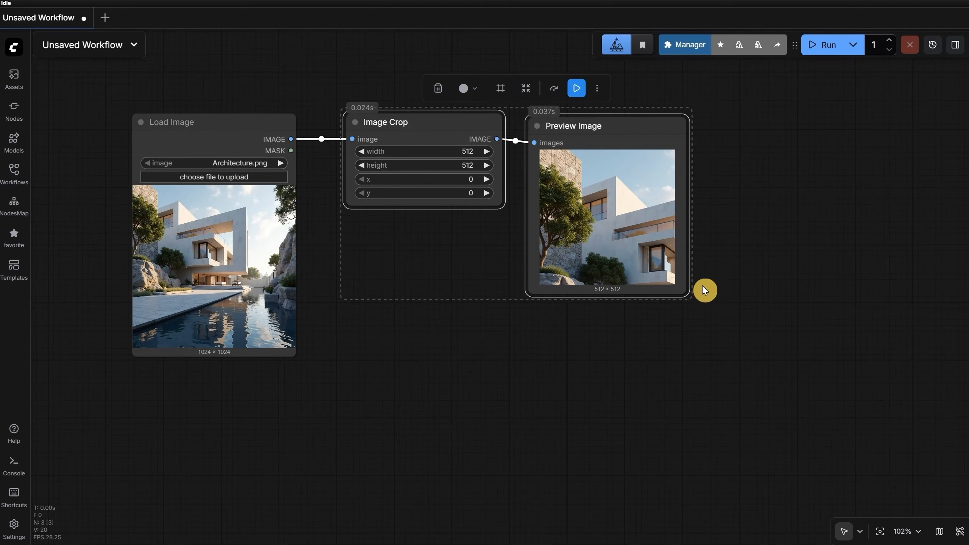
pyautogui.press('ctrl')
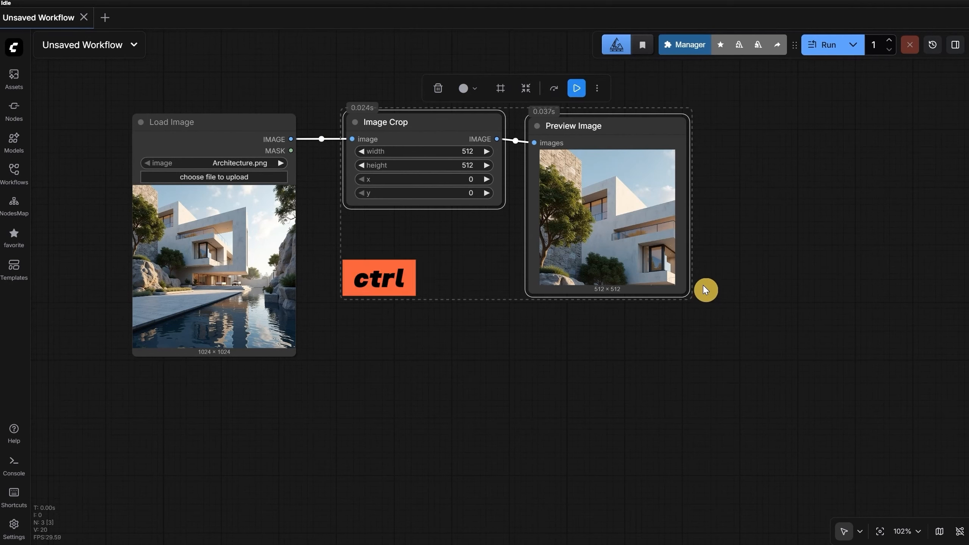
pyautogui.hotkey('ctrl', 'c')
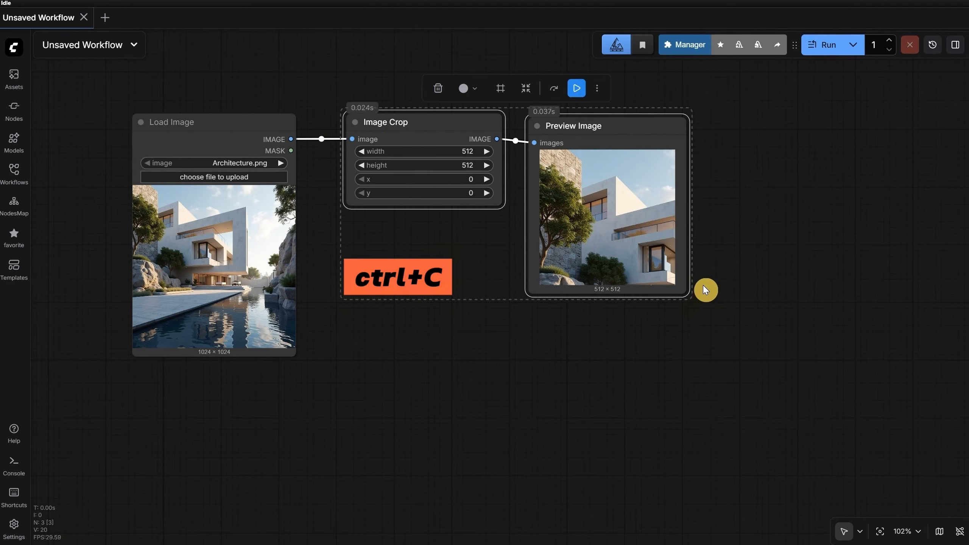
pyautogui.hotkey('ctrl', 'shift', 'v')
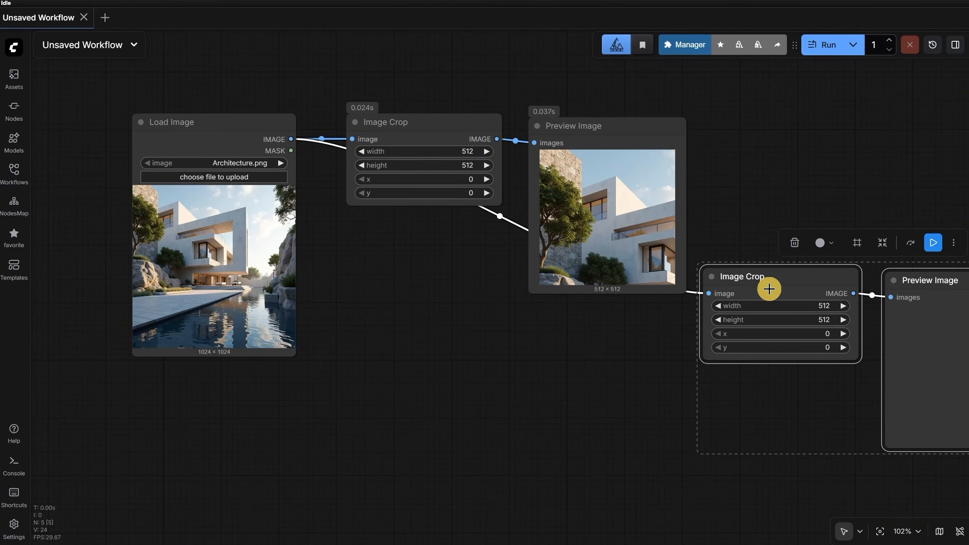
pyautogui.moveTo(768, 287); pyautogui.dragTo(410, 324)
# Step: Paste a third linked pair of Image Crop and Preview Image nodes and place it beneath the second pair
pyautogui.scroll(-5, 529, 450)
pyautogui.hotkey('ctrl', 'shift', 'v')
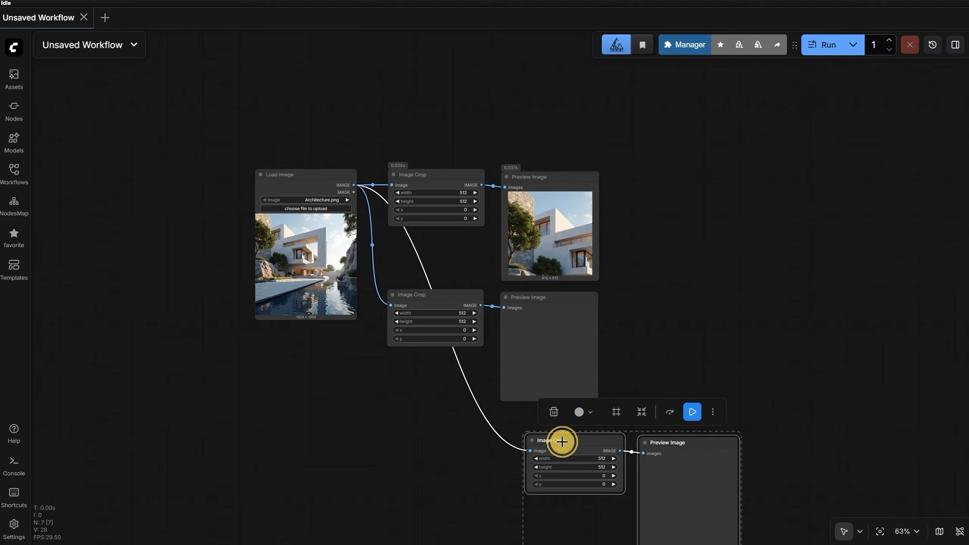
pyautogui.moveTo(562, 442); pyautogui.dragTo(432, 418)
pyautogui.click(657, 300)
# Step: Set x to 512 on the second Image Crop node and y to 512 on the third one
pyautogui.scroll(4, 473, 342)
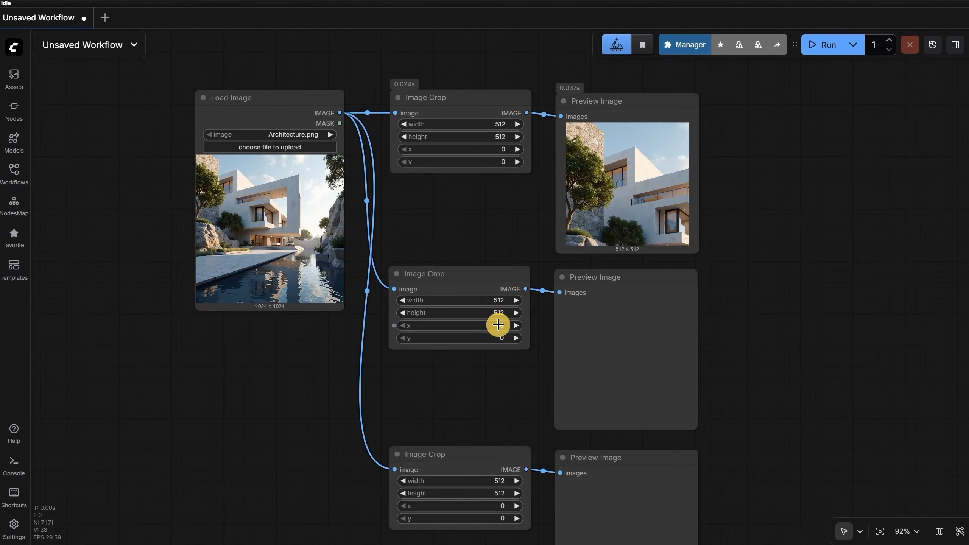
pyautogui.click(494, 325)
pyautogui.press('Return')
pyautogui.click(505, 506)
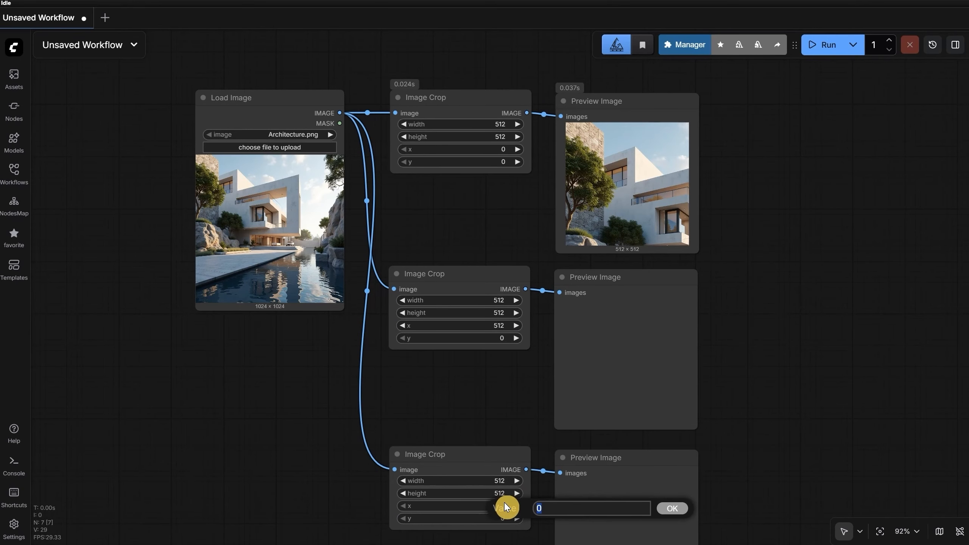
pyautogui.press('Return')
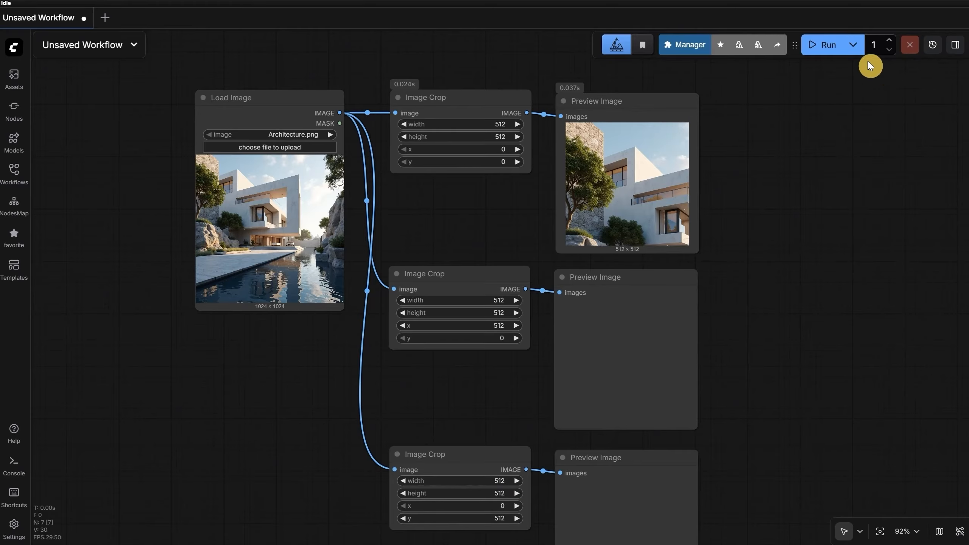
# Step: Run the workflow with the three crop branches and examine the crops in the Preview Image nodes
pyautogui.click(823, 45)
pyautogui.moveTo(773, 357); pyautogui.dragTo(738, 301)
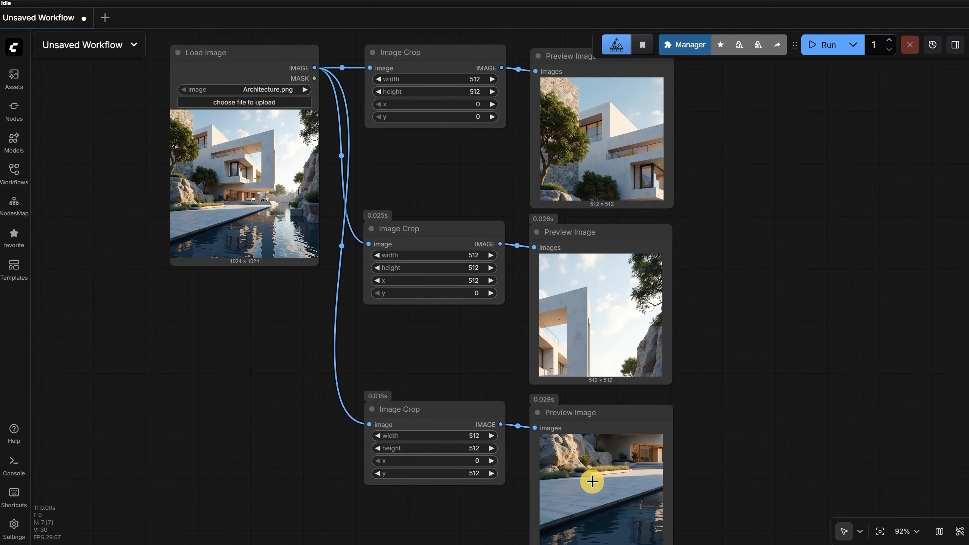
pyautogui.moveTo(795, 208)
pyautogui.mouseDown()
pyautogui.moveTo(802, 175)
pyautogui.moveTo(798, 191)
pyautogui.mouseUp()
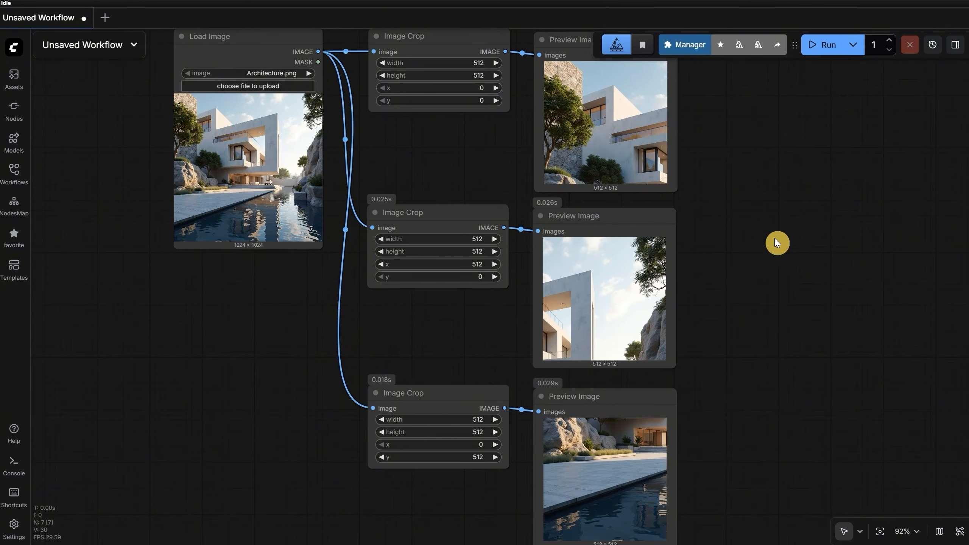
pyautogui.moveTo(771, 207); pyautogui.dragTo(756, 262)
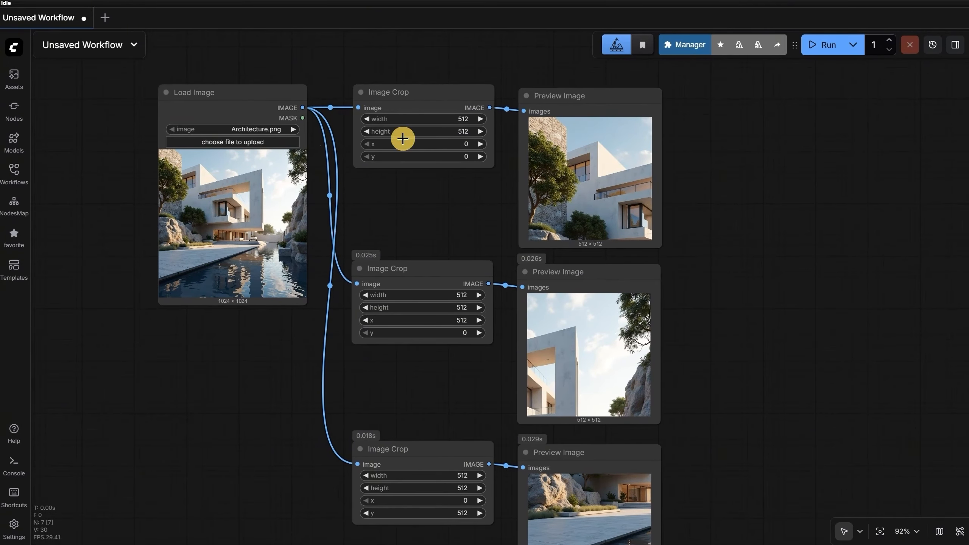
# Step: Run the crop workflow on BunnyExplorer.png, BunnySitting.jpg, Buttons.png and Cat.jpeg in turn, leaving Cat.jpeg loaded
pyautogui.click(293, 130)
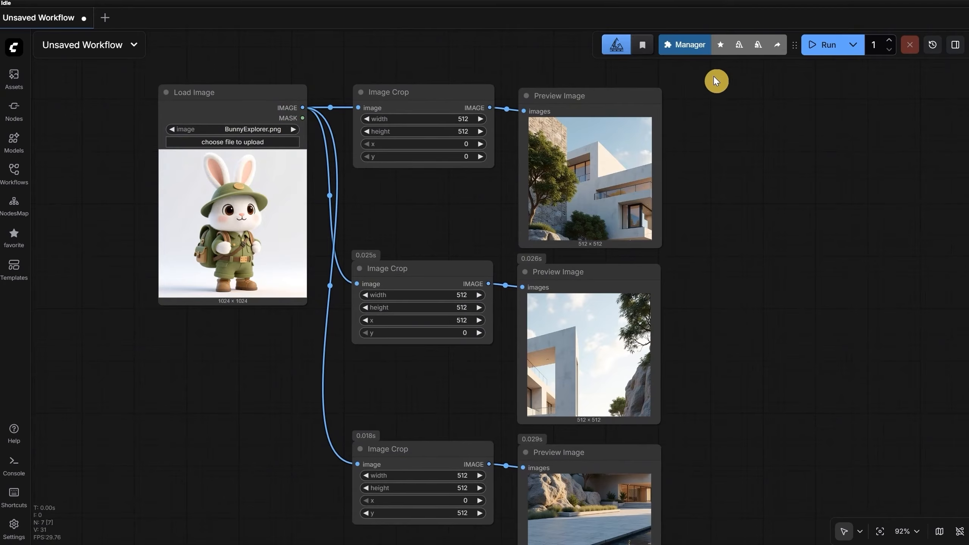
pyautogui.click(831, 46)
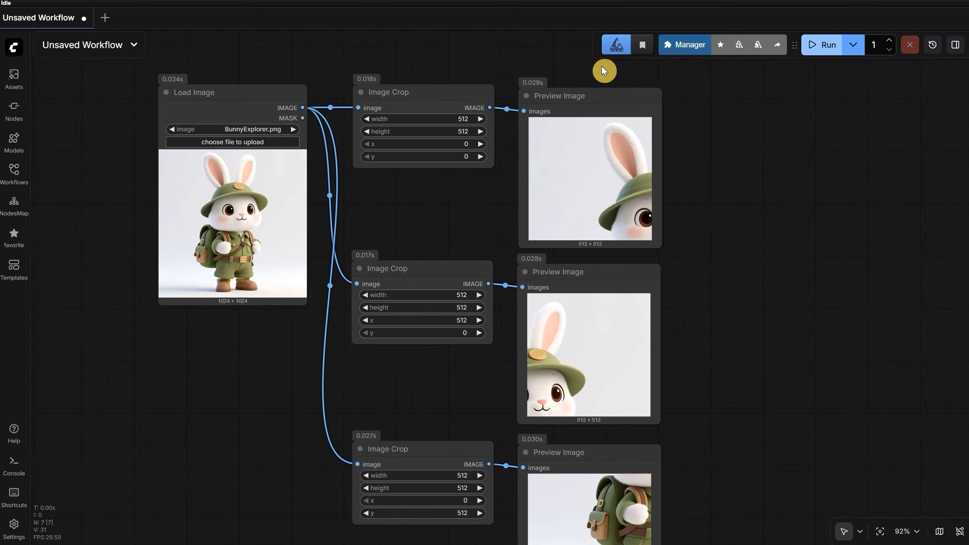
pyautogui.click(289, 130)
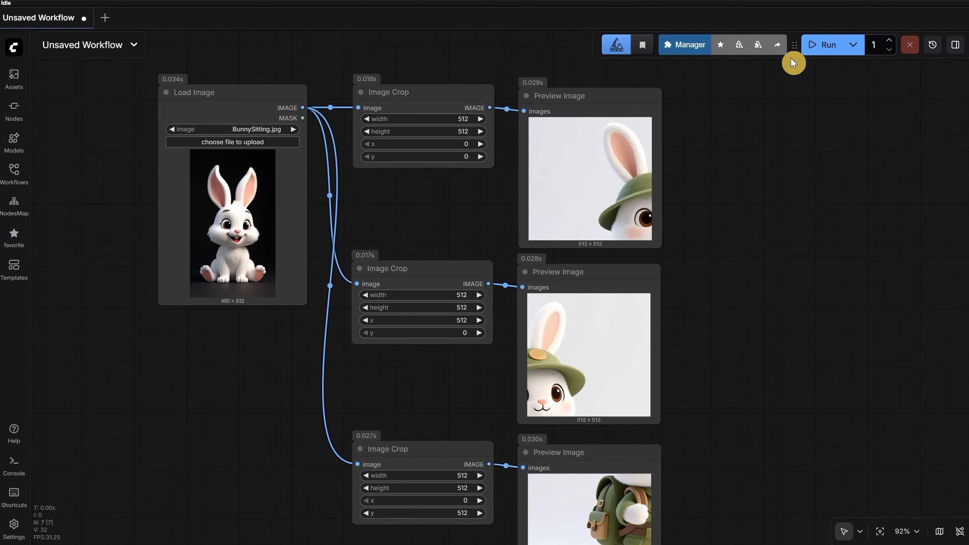
pyautogui.click(817, 46)
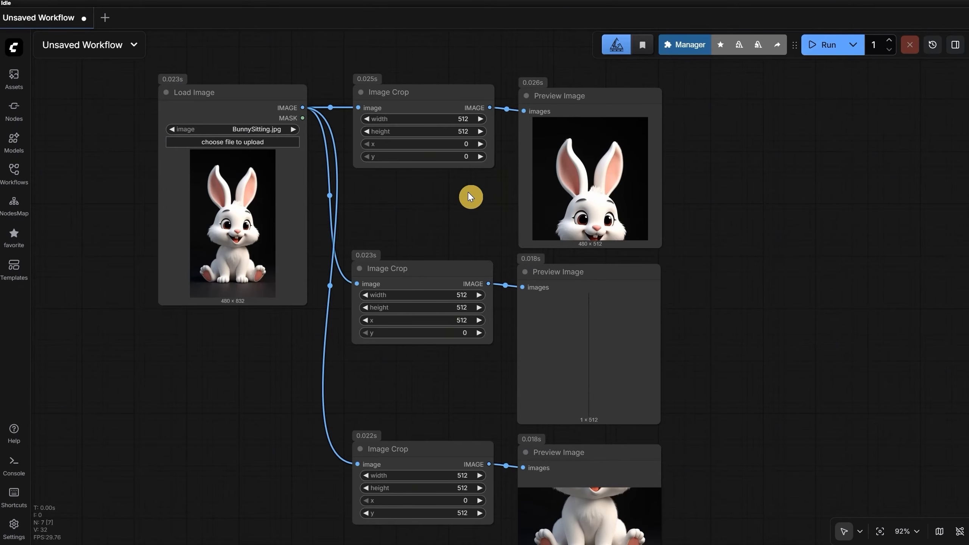
pyautogui.click(296, 131)
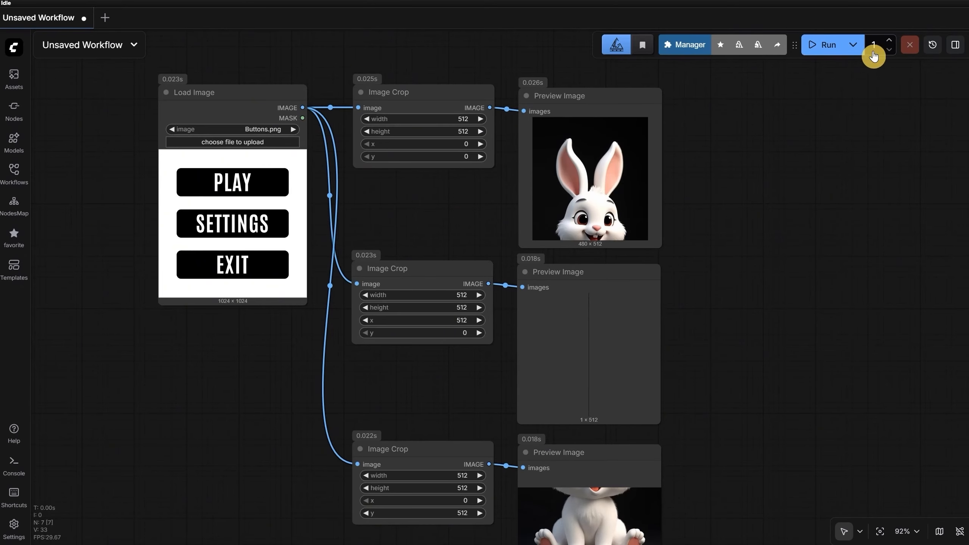
pyautogui.click(829, 49)
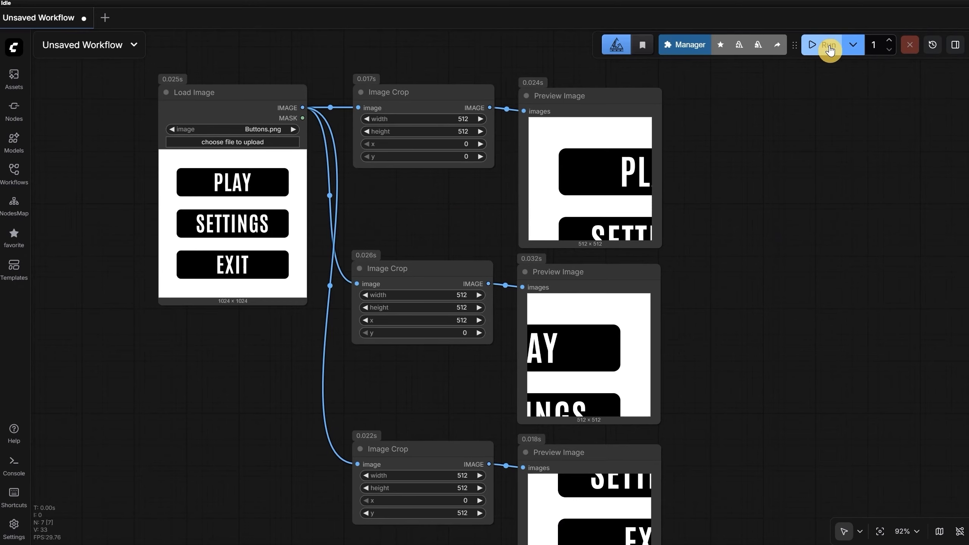
pyautogui.click(293, 131)
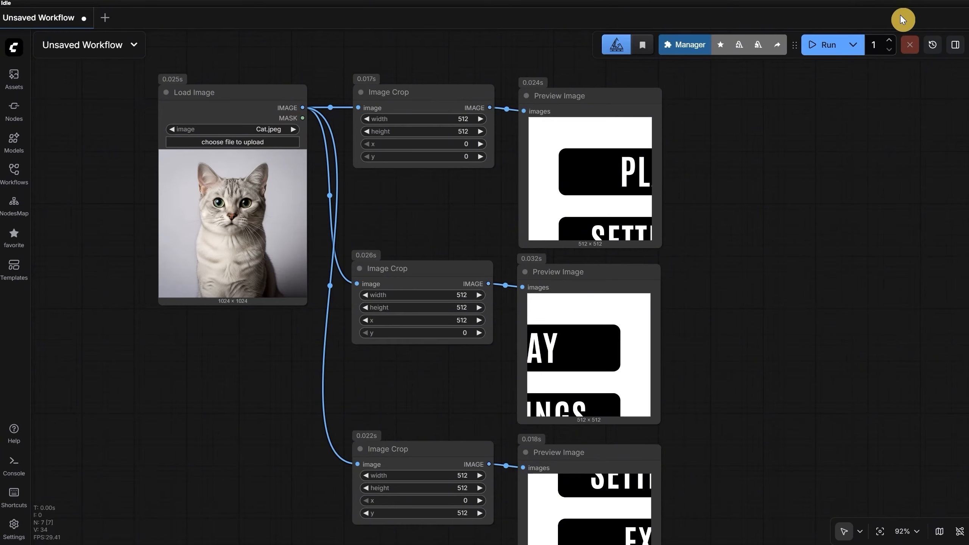
pyautogui.click(821, 48)
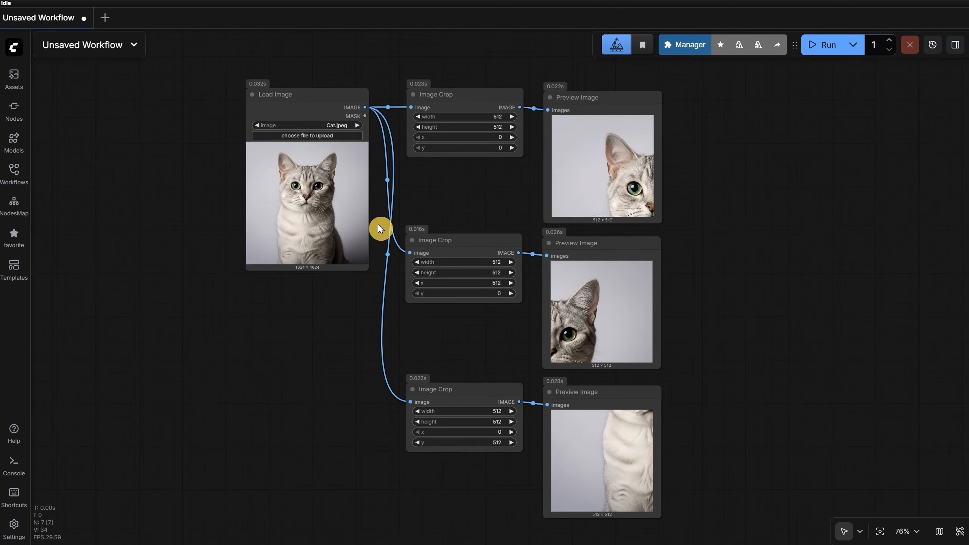
# Step: Delete all nodes of the crop workflow to empty the canvas
pyautogui.hotkey('ctrl', 'a')
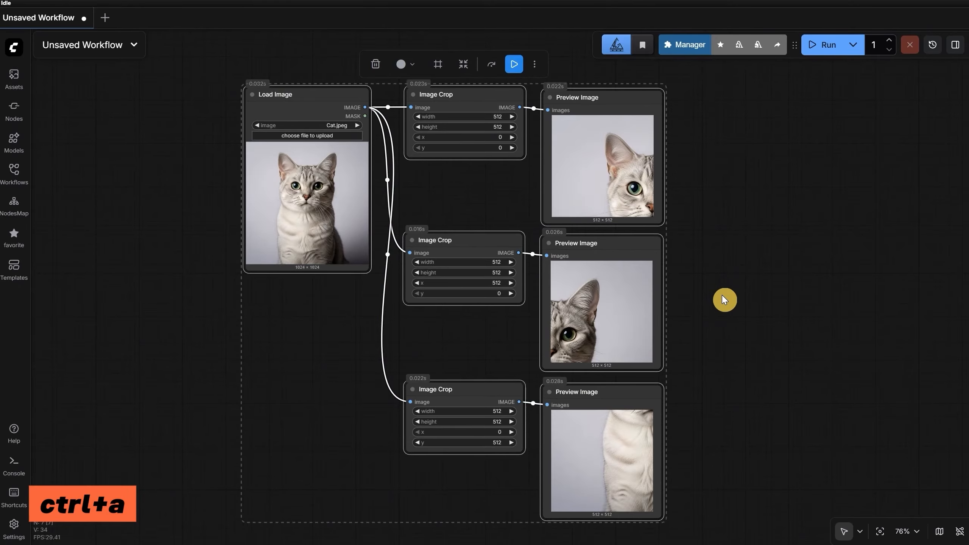
pyautogui.press('Delete')
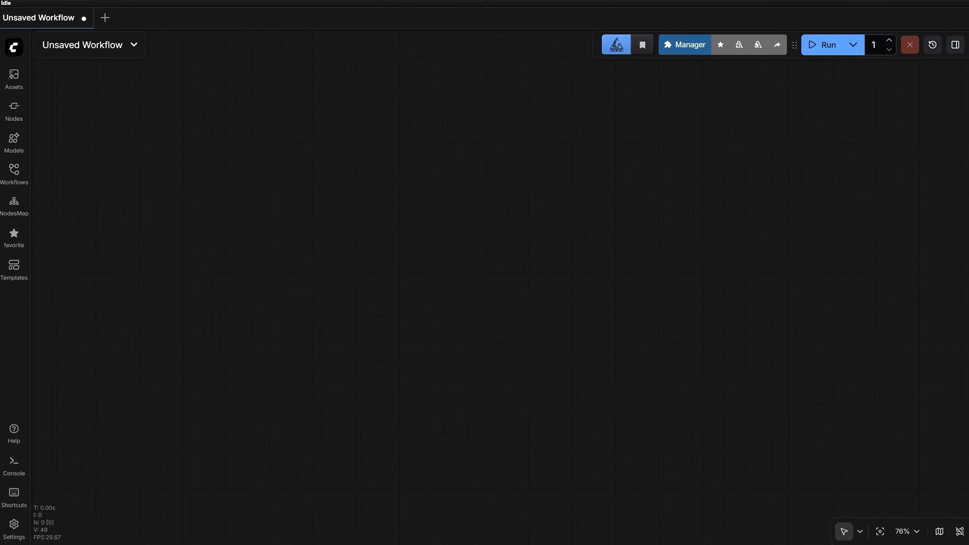
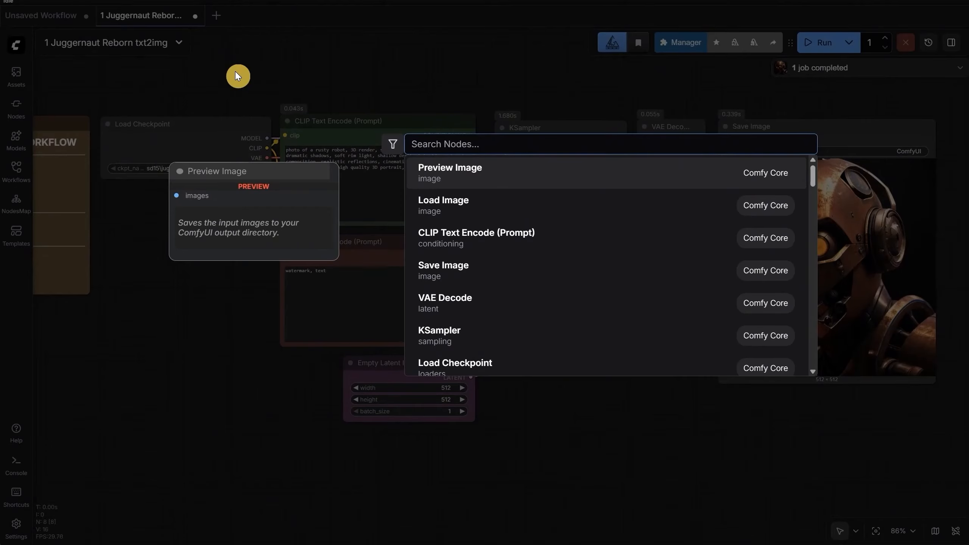
# Step: Add a Note node to the Juggernaut Reborn txt2img workflow, place it above Load Checkpoint, and widen it to that node's width
pyautogui.write('note')
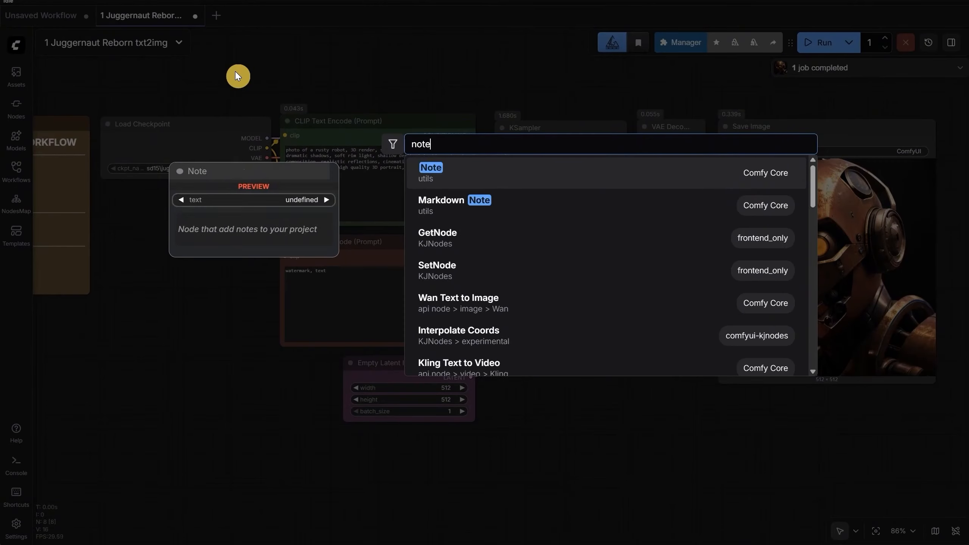
pyautogui.click(469, 178)
pyautogui.moveTo(275, 72); pyautogui.dragTo(130, 73)
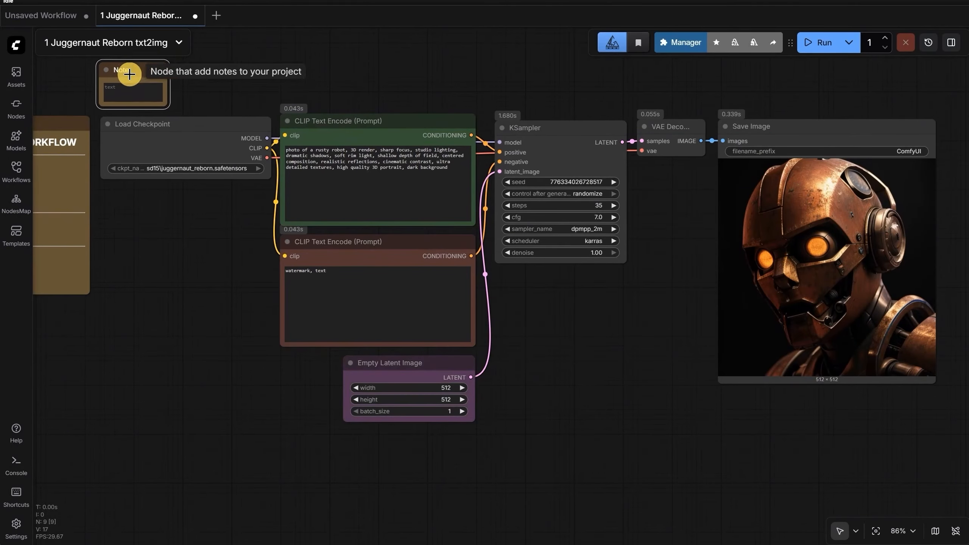
pyautogui.moveTo(171, 106); pyautogui.dragTo(270, 120)
pyautogui.moveTo(226, 65); pyautogui.dragTo(225, 53)
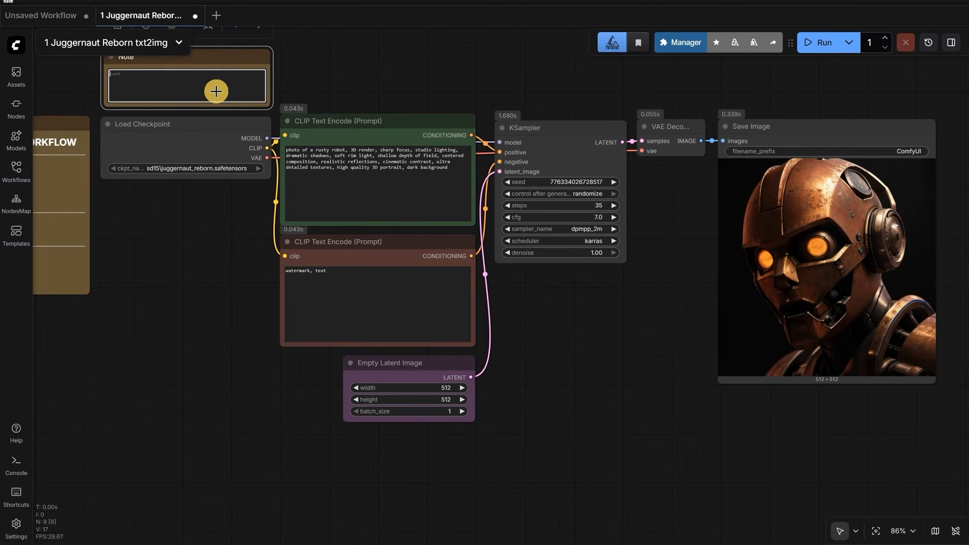
pyautogui.press('Delete')
pyautogui.moveTo(112, 324); pyautogui.dragTo(223, 324)
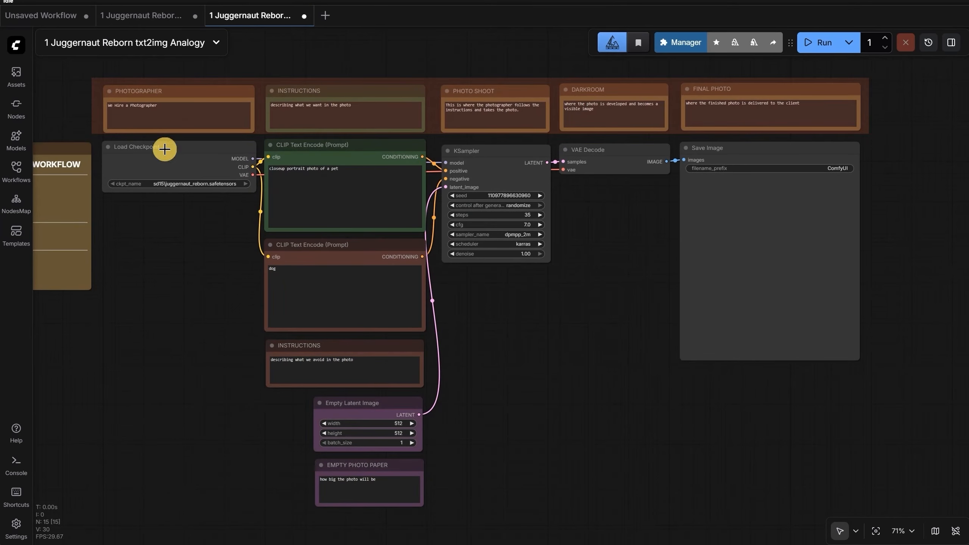
pyautogui.scroll(2, 186, 257)
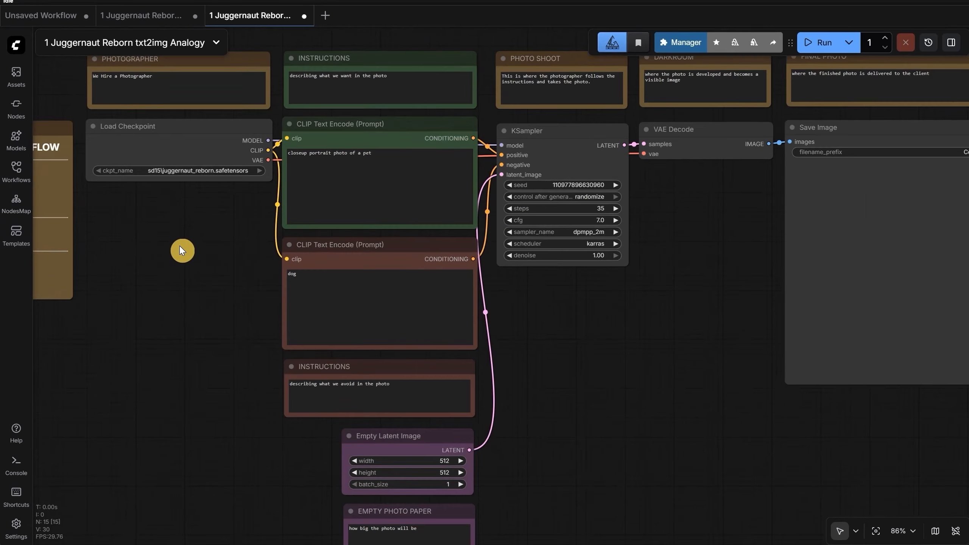
pyautogui.moveTo(193, 228); pyautogui.dragTo(305, 327)
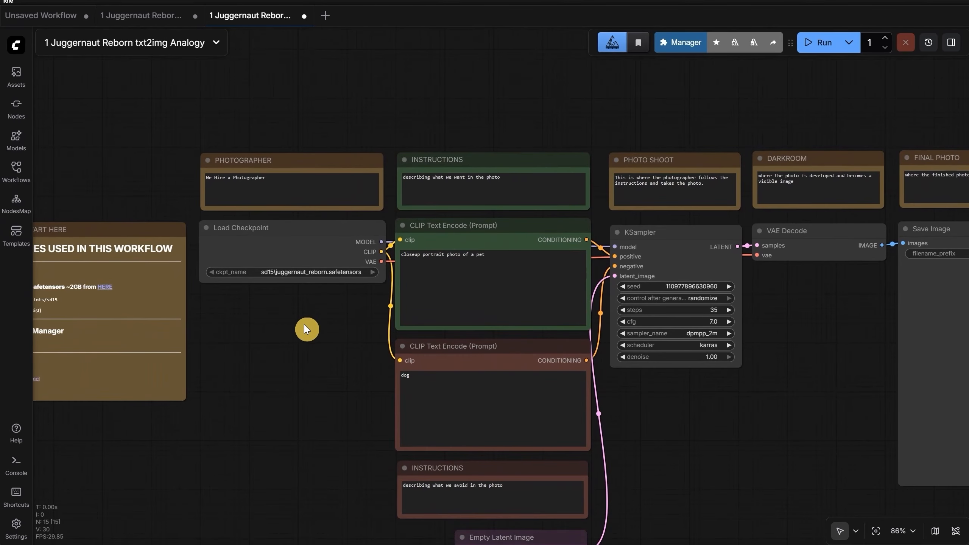
# Step: Examine the annotated workflow's nodes and analogy notes, from Load Checkpoint and the prompts through Empty Latent Image, KSampler and VAE Decode to Save Image
pyautogui.scroll(4, 305, 327)
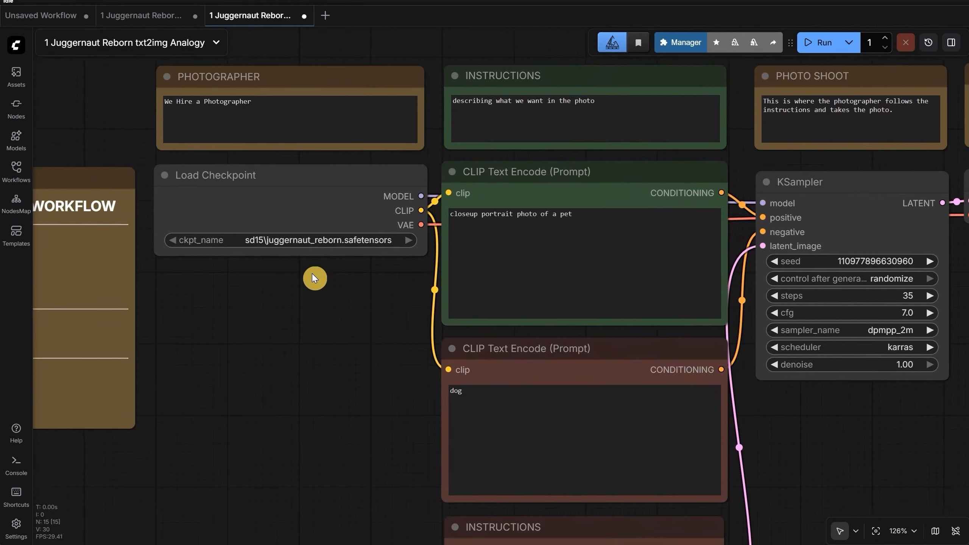
pyautogui.moveTo(312, 273); pyautogui.dragTo(318, 283)
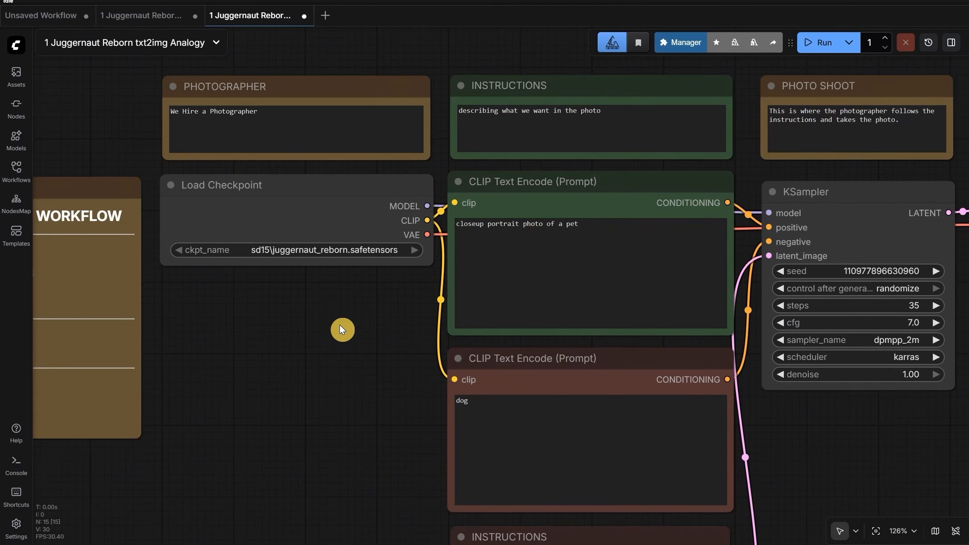
pyautogui.scroll(-1, 324, 330)
pyautogui.moveTo(313, 341); pyautogui.dragTo(205, 311)
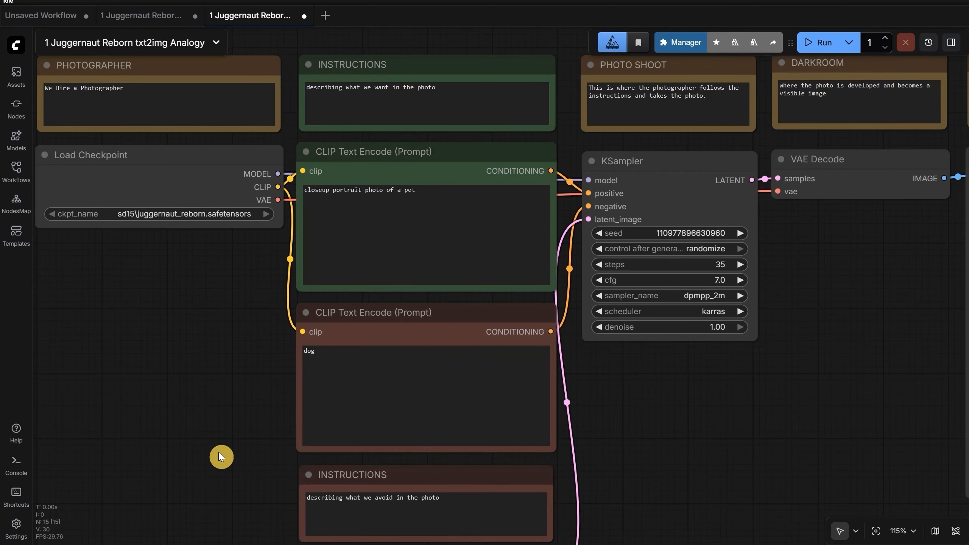
pyautogui.moveTo(218, 469); pyautogui.dragTo(175, 226)
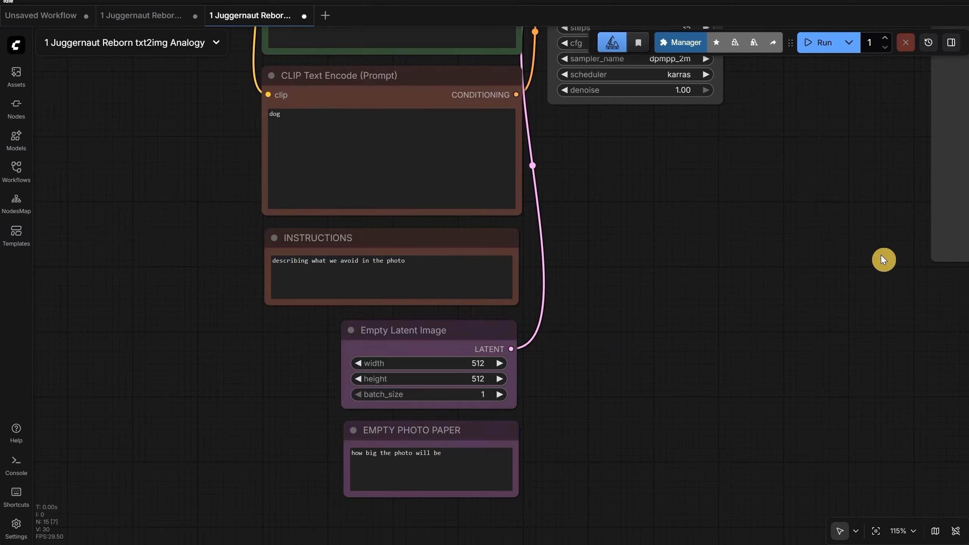
pyautogui.moveTo(802, 171); pyautogui.dragTo(661, 483)
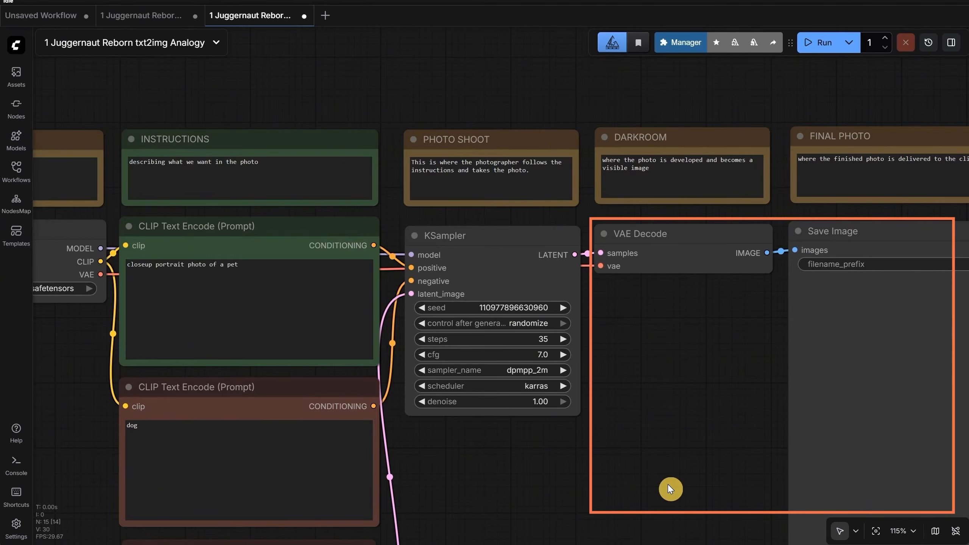
pyautogui.moveTo(668, 485); pyautogui.dragTo(504, 418)
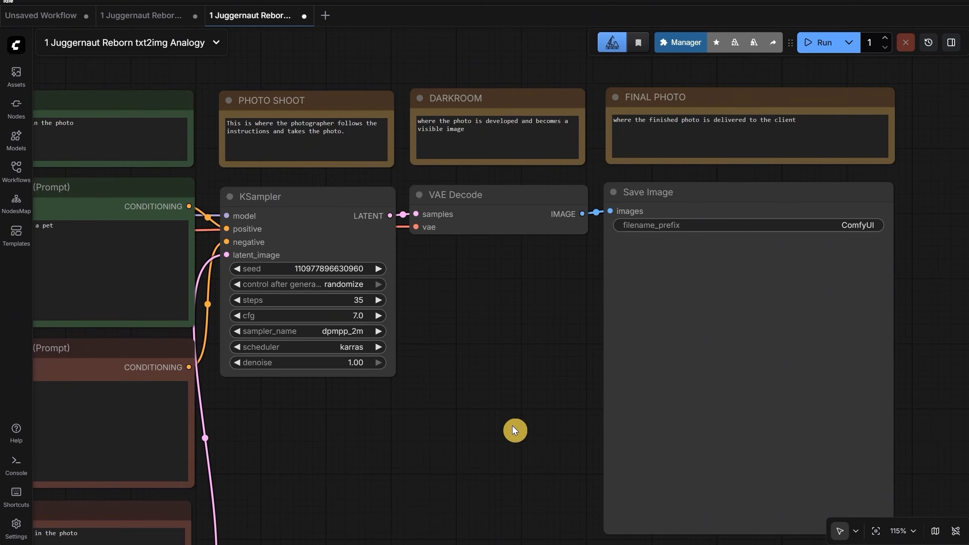
pyautogui.scroll(-5, 517, 424)
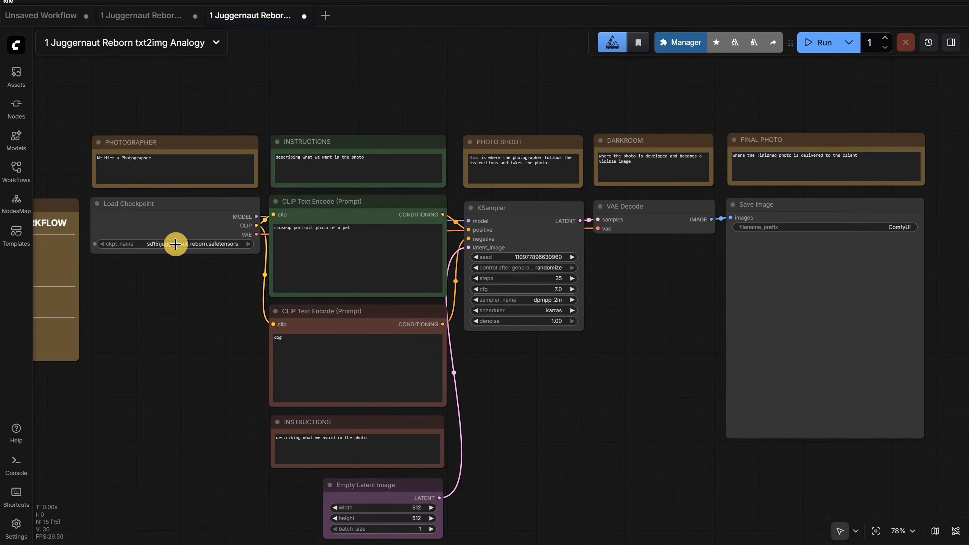
# Step: Review the positive prompt "closeup portrait photo of a pet" and the negative prompt "dog", and run the workflow to generate an image
pyautogui.click(367, 227)
pyautogui.scroll(5, 274, 241)
pyautogui.scroll(-5, 376, 226)
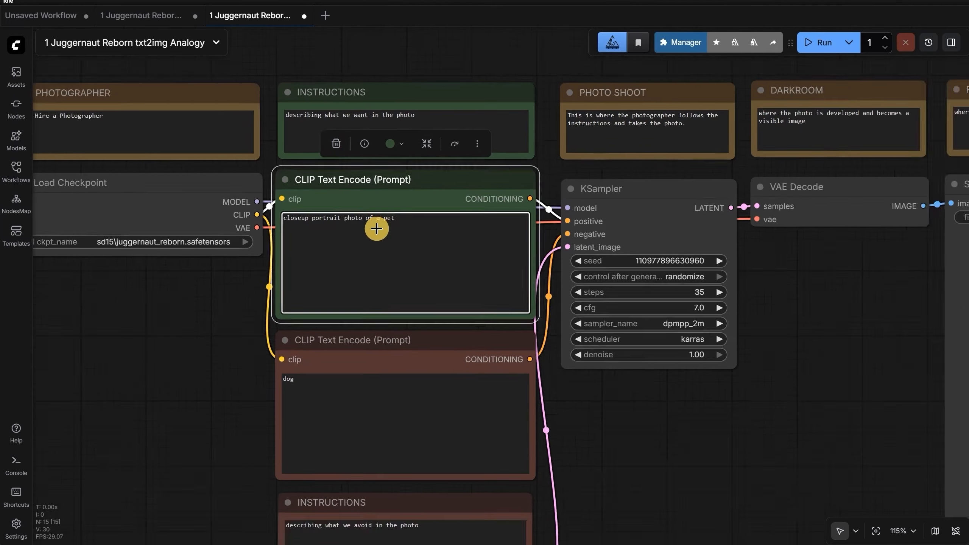
pyautogui.scroll(2, 299, 371)
pyautogui.scroll(3, 299, 371)
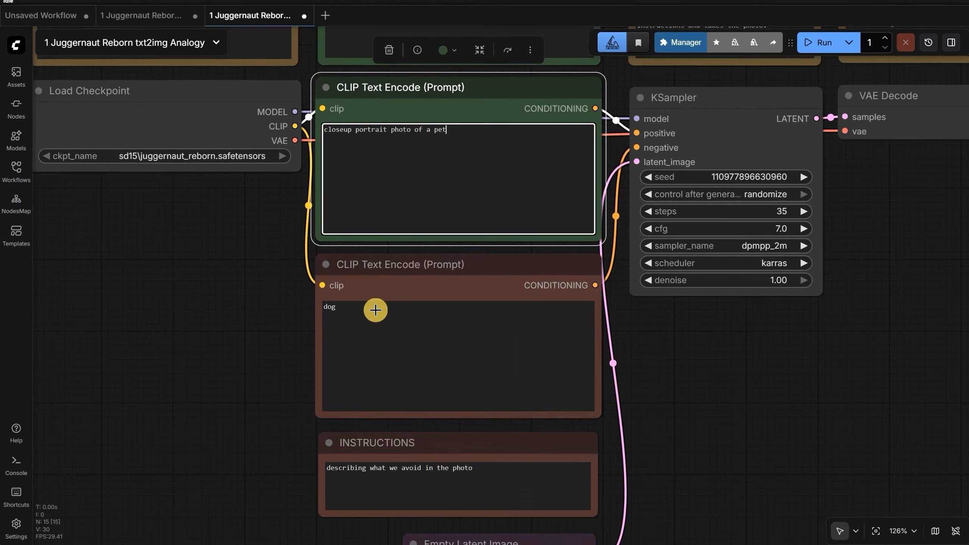
pyautogui.moveTo(375, 310); pyautogui.dragTo(275, 314)
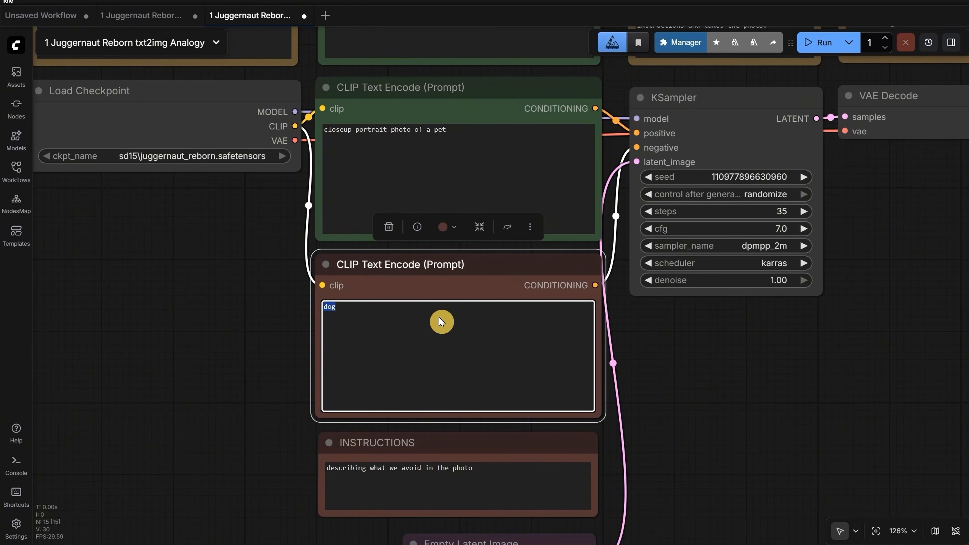
pyautogui.scroll(-4, 650, 326)
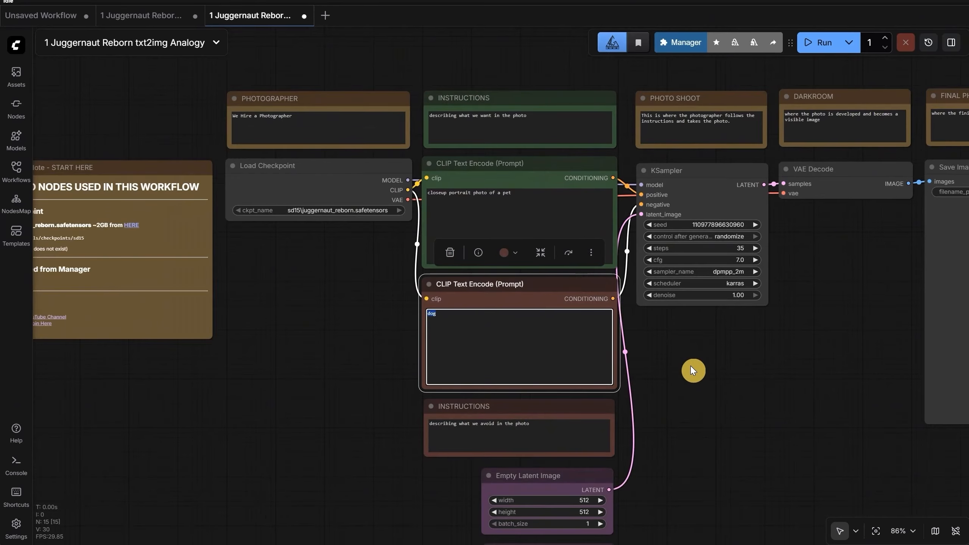
pyautogui.scroll(-4, 691, 366)
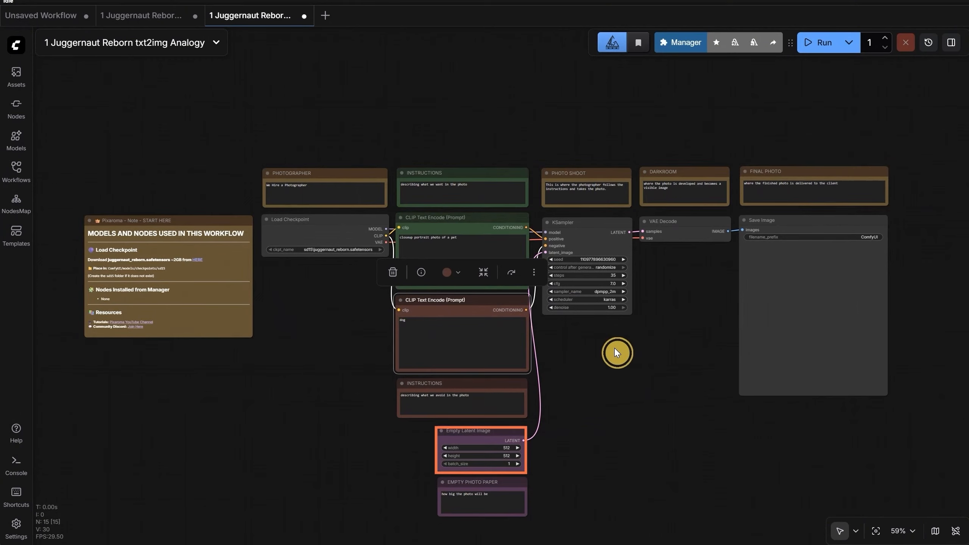
pyautogui.moveTo(615, 349); pyautogui.dragTo(556, 334)
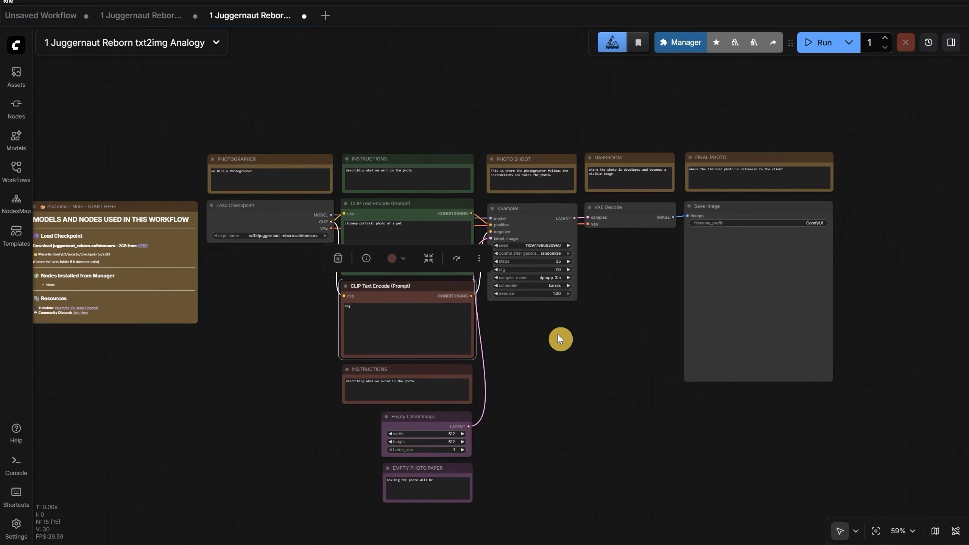
pyautogui.click(822, 52)
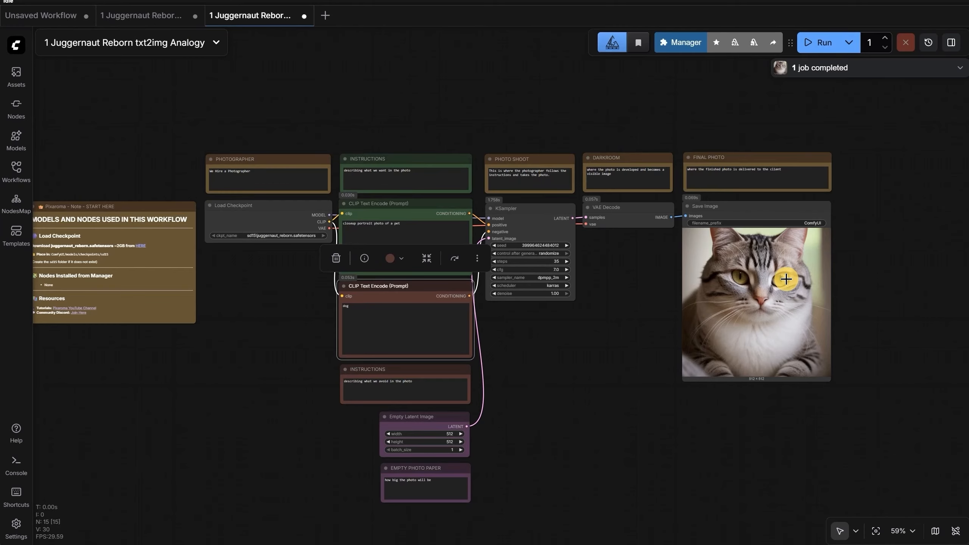
# Step: Replace the negative prompt with "cat" and run the workflow twice
pyautogui.scroll(5, 496, 383)
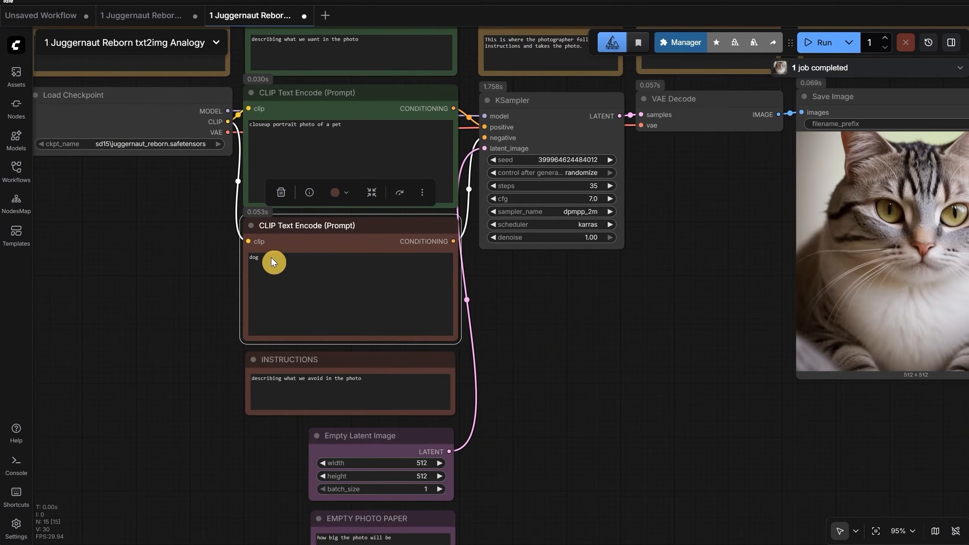
pyautogui.moveTo(271, 258); pyautogui.dragTo(221, 255)
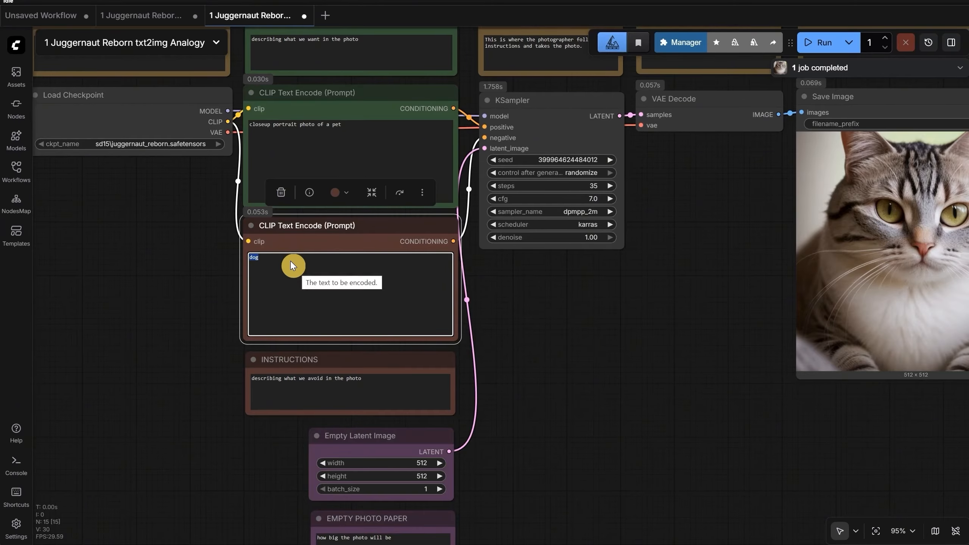
pyautogui.write('cat')
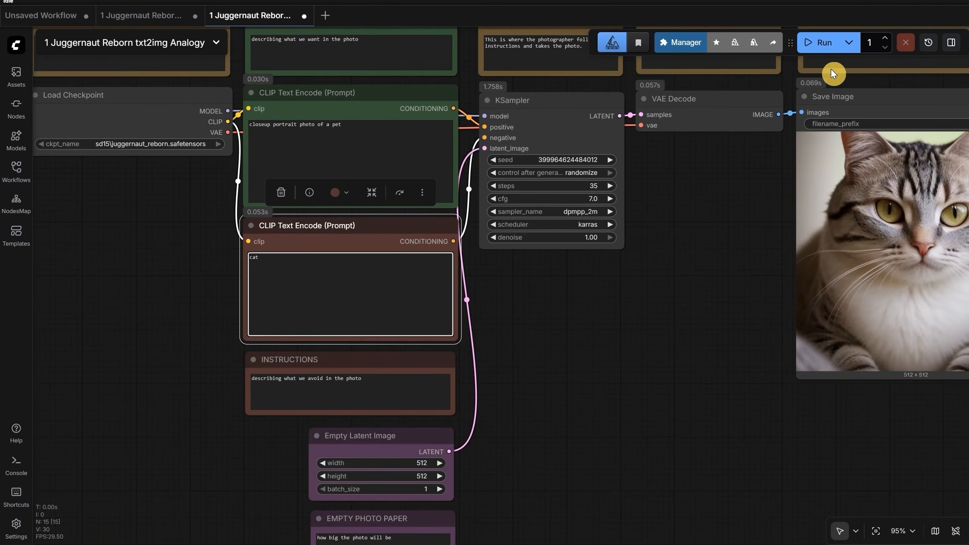
pyautogui.click(824, 41)
pyautogui.scroll(-2, 597, 324)
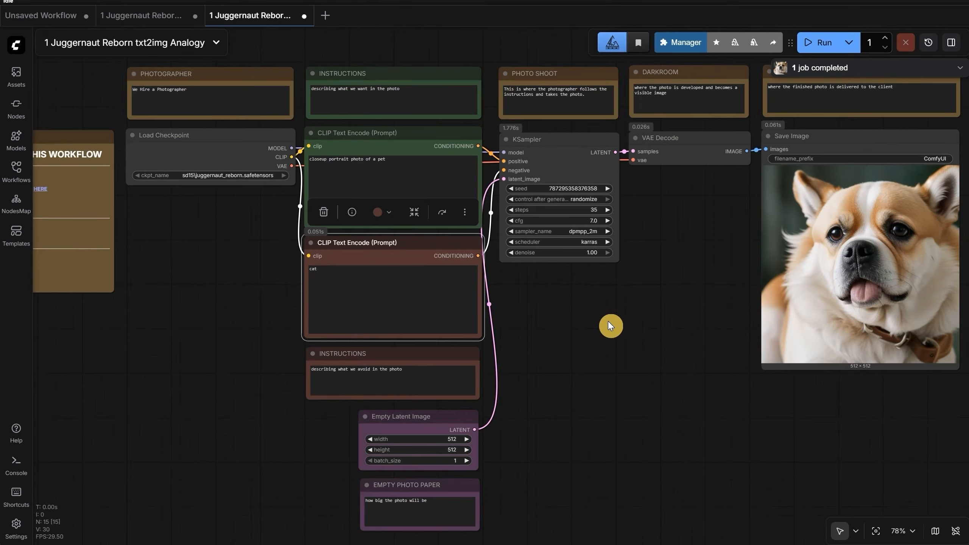
pyautogui.click(818, 44)
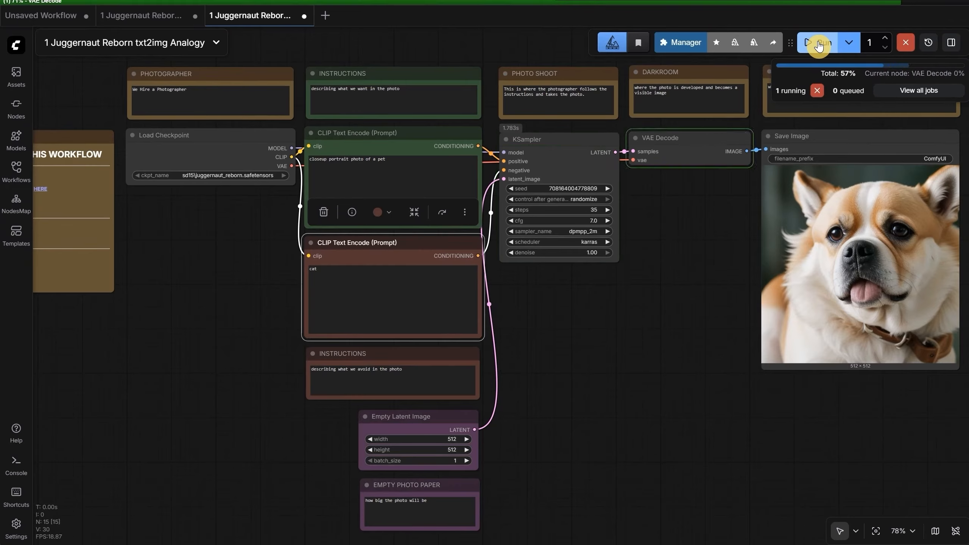
# Step: Set the KSampler's control after generate to fixed and run the workflow
pyautogui.click(585, 200)
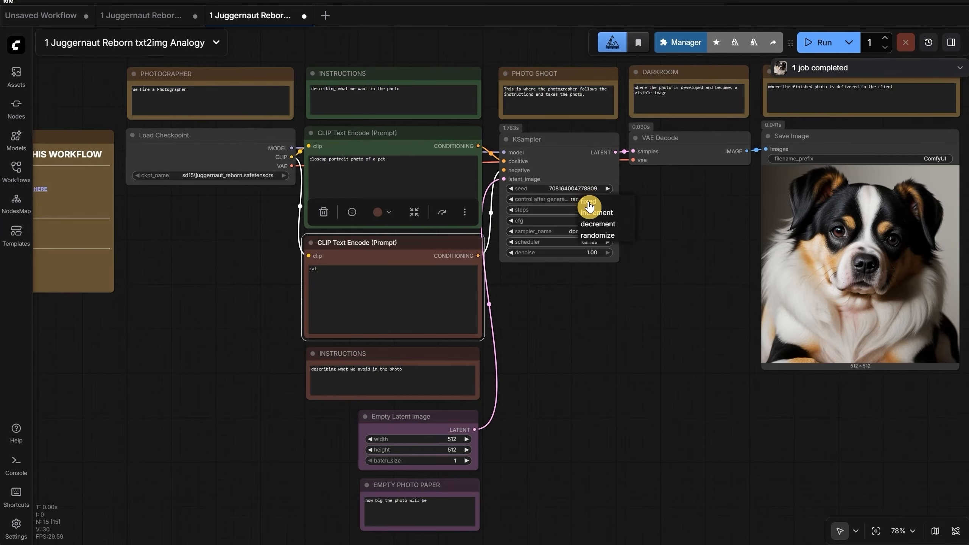
pyautogui.click(589, 202)
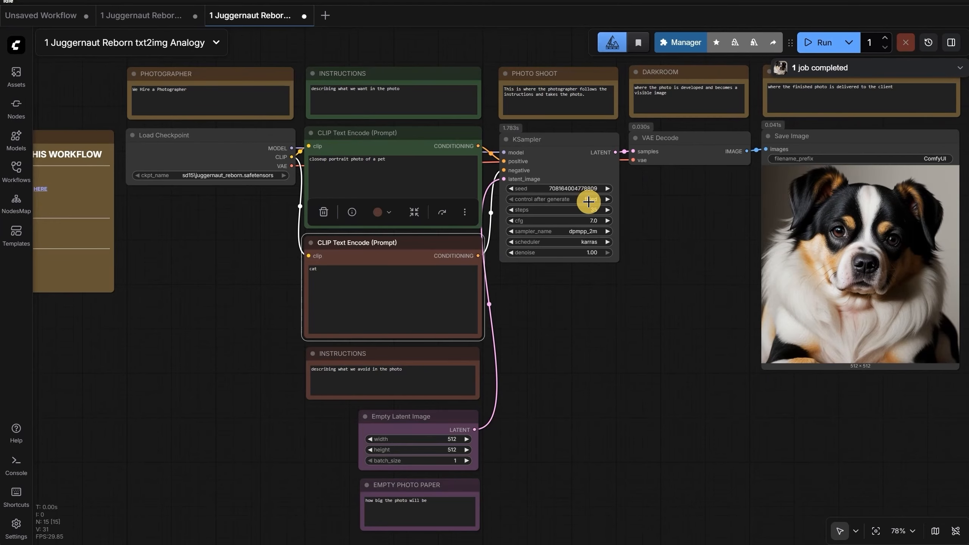
pyautogui.click(815, 46)
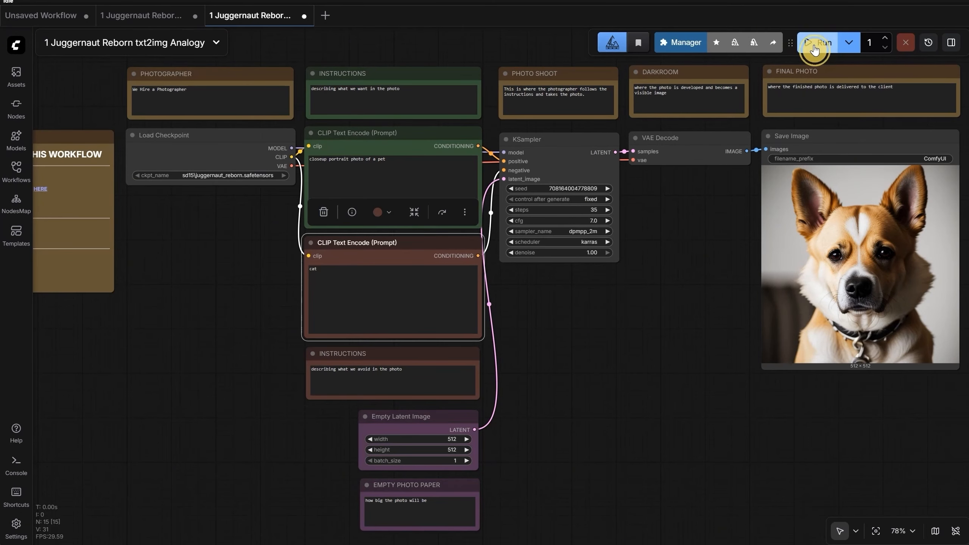
pyautogui.moveTo(580, 218)
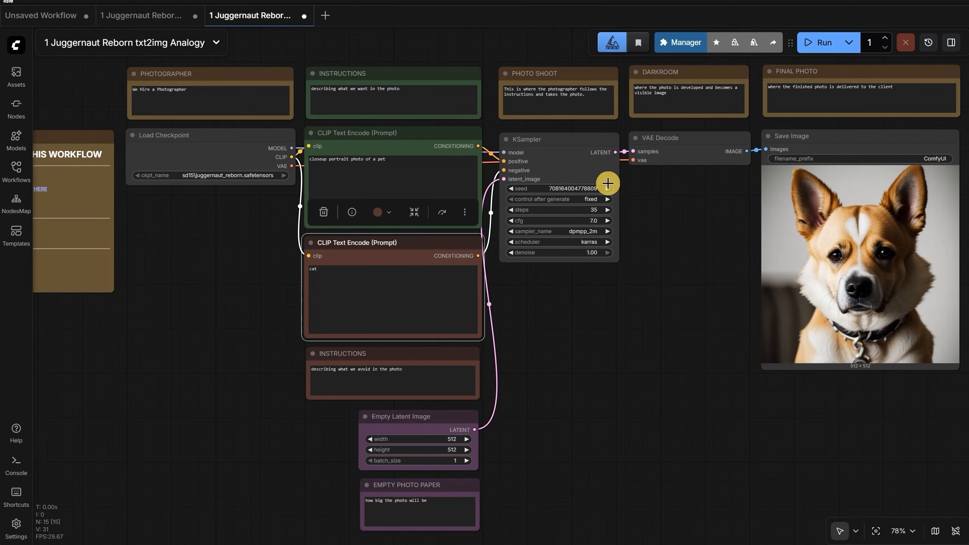
pyautogui.click(827, 48)
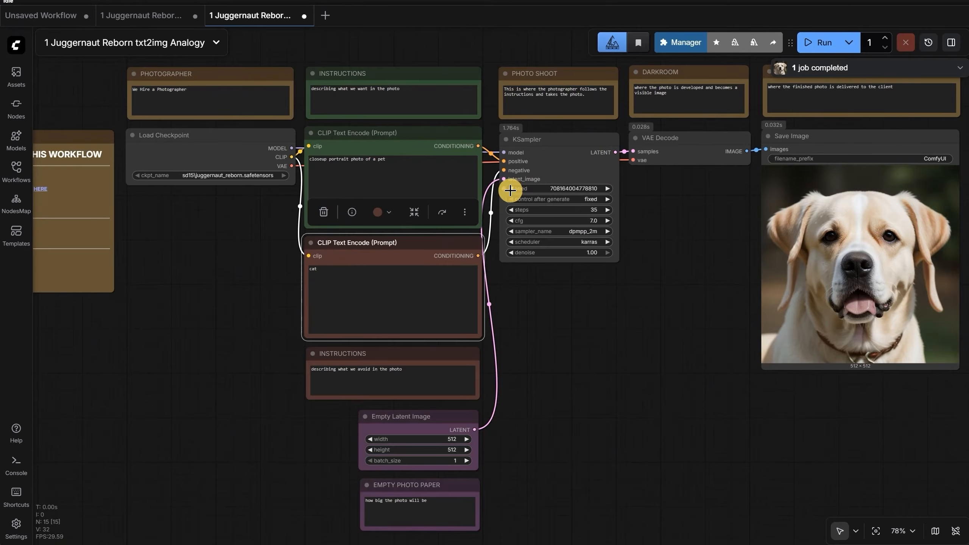
pyautogui.click(824, 43)
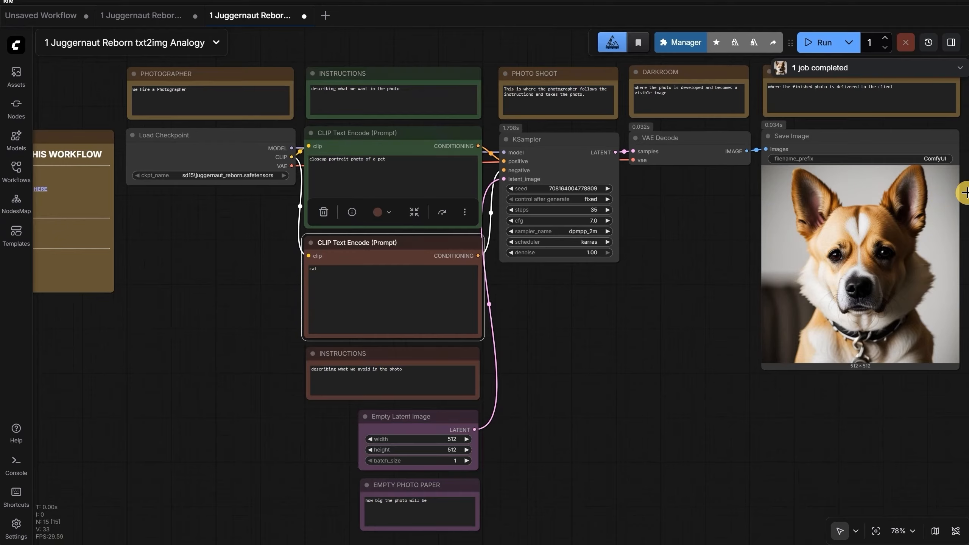
# Step: Create a new blank workflow, add a Load Checkpoint node, and widen it to show the full checkpoint name
pyautogui.click(325, 16)
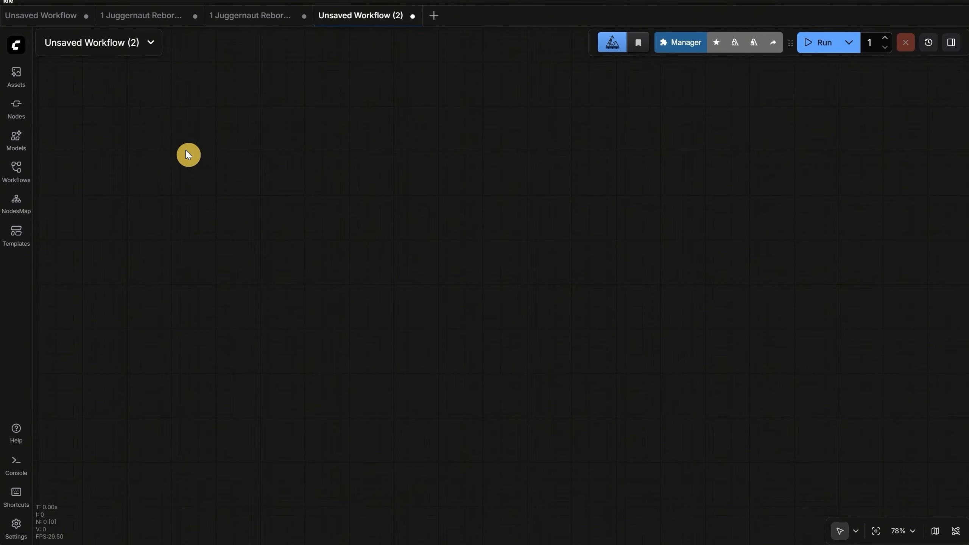
pyautogui.doubleClick(164, 180)
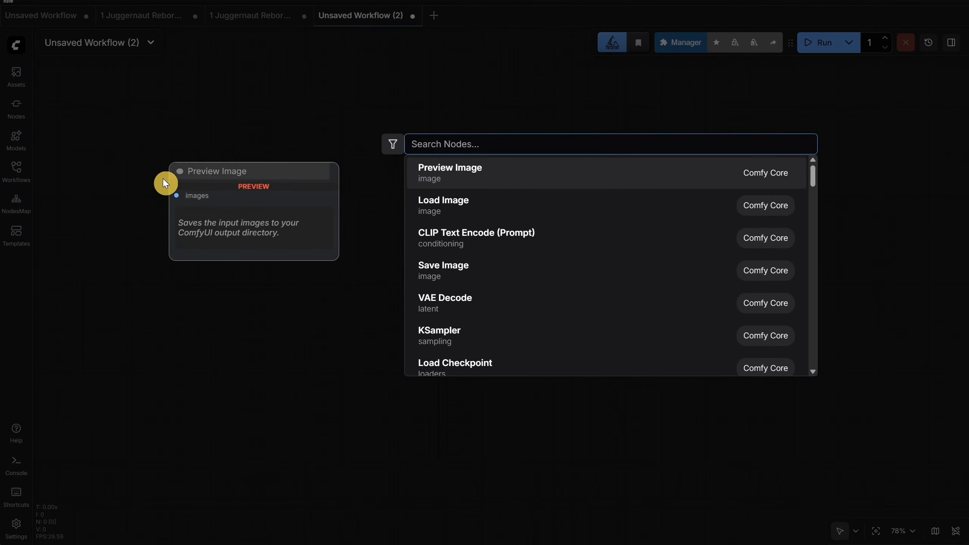
pyautogui.write('load')
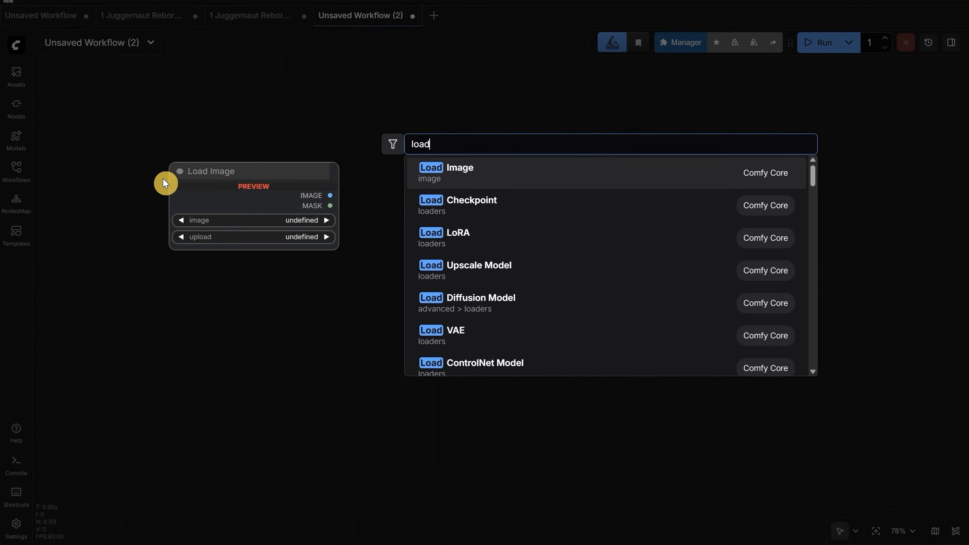
pyautogui.click(510, 209)
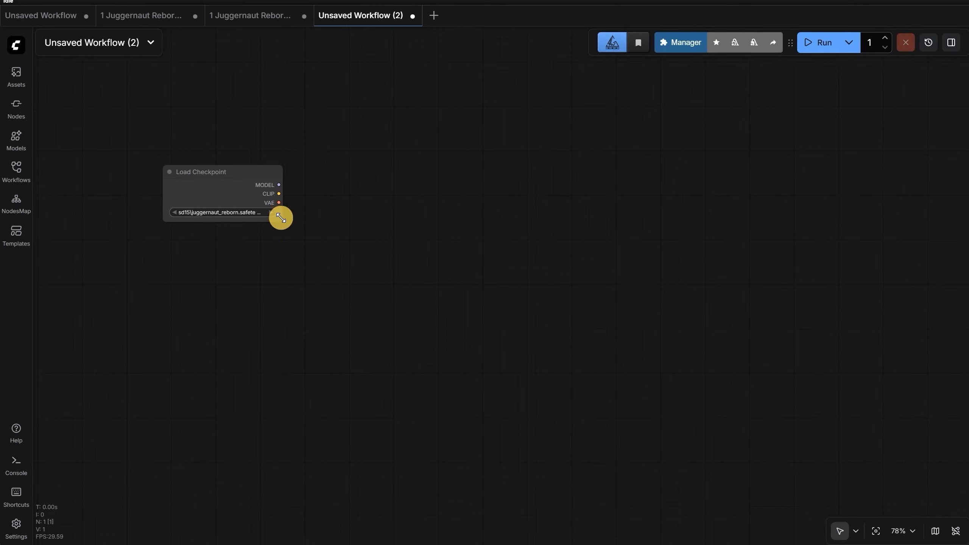
pyautogui.moveTo(280, 215); pyautogui.dragTo(337, 210)
pyautogui.scroll(6, 286, 228)
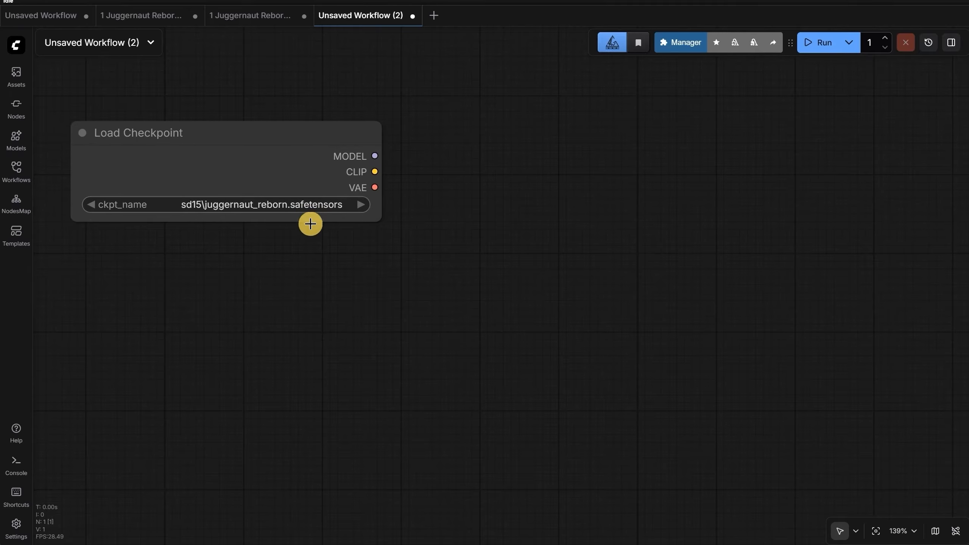
pyautogui.scroll(-3, 311, 225)
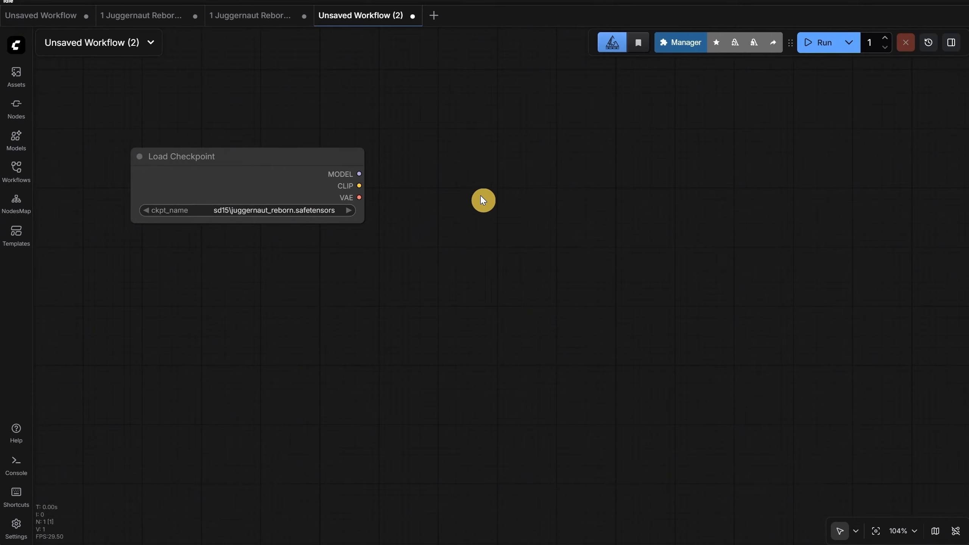
# Step: Add a CLIP Text Encode (Prompt) node beside Load Checkpoint and color it green
pyautogui.doubleClick(435, 197)
pyautogui.write('prompt')
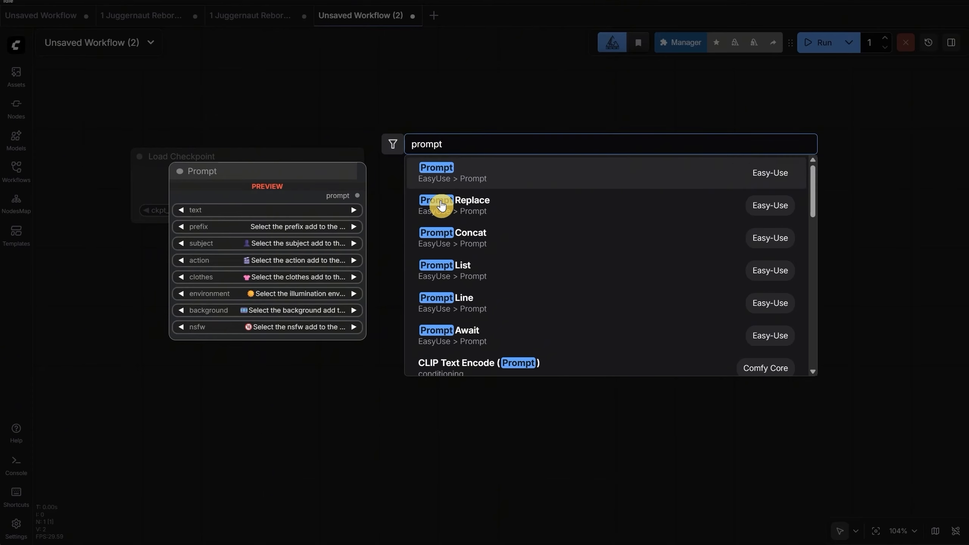
pyautogui.scroll(-2, 485, 220)
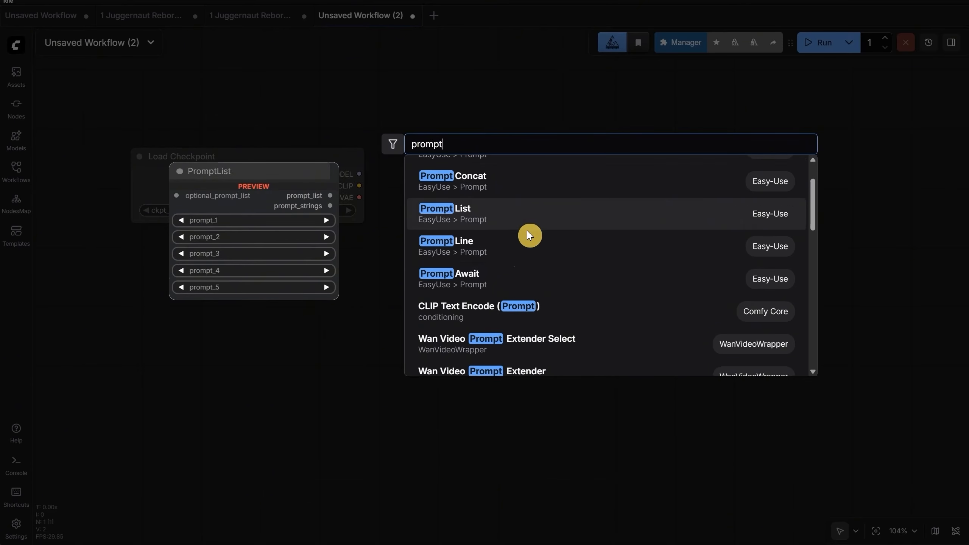
pyautogui.click(539, 316)
pyautogui.moveTo(530, 206); pyautogui.dragTo(472, 175)
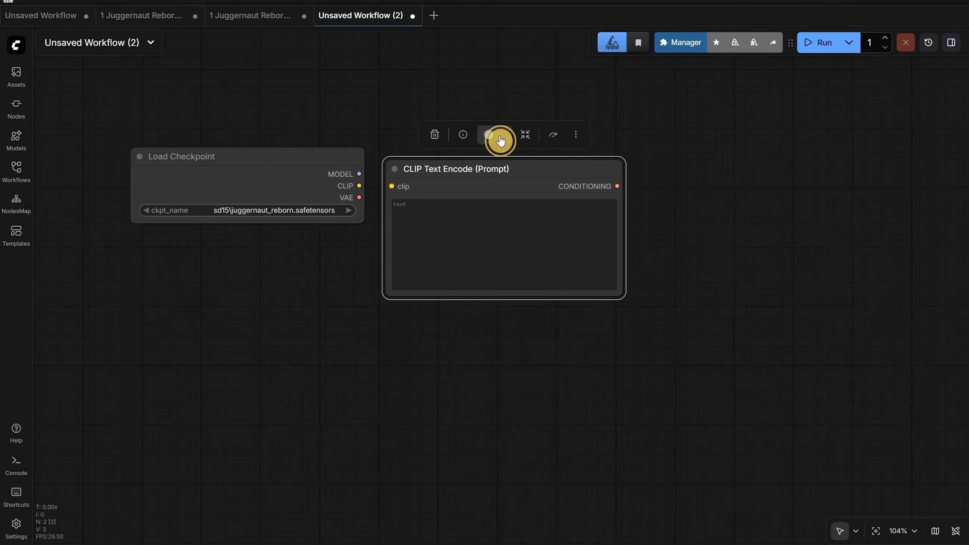
pyautogui.click(497, 137)
pyautogui.click(474, 113)
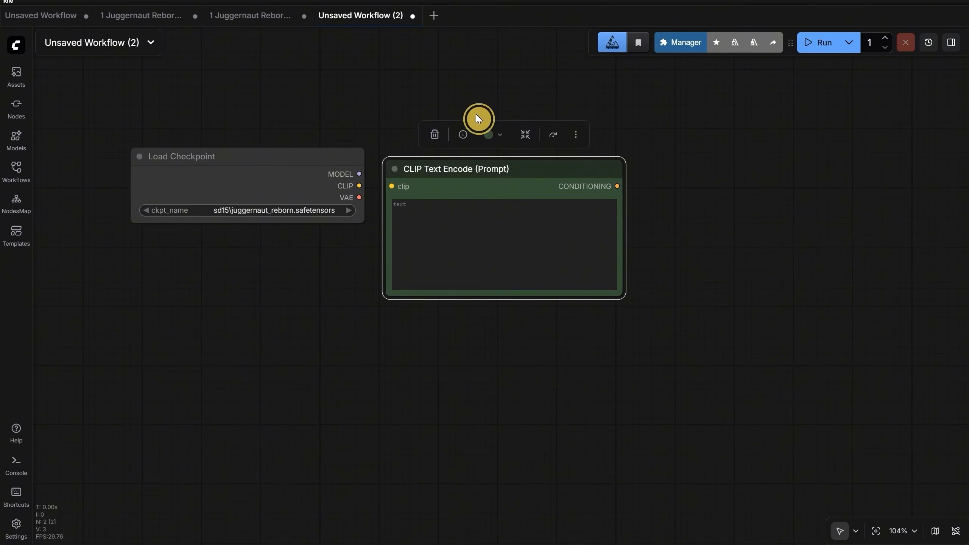
# Step: Clone the green CLIP Text Encode (Prompt) node, place the copy below the original, and open the copy's color choices
pyautogui.rightClick(485, 179)
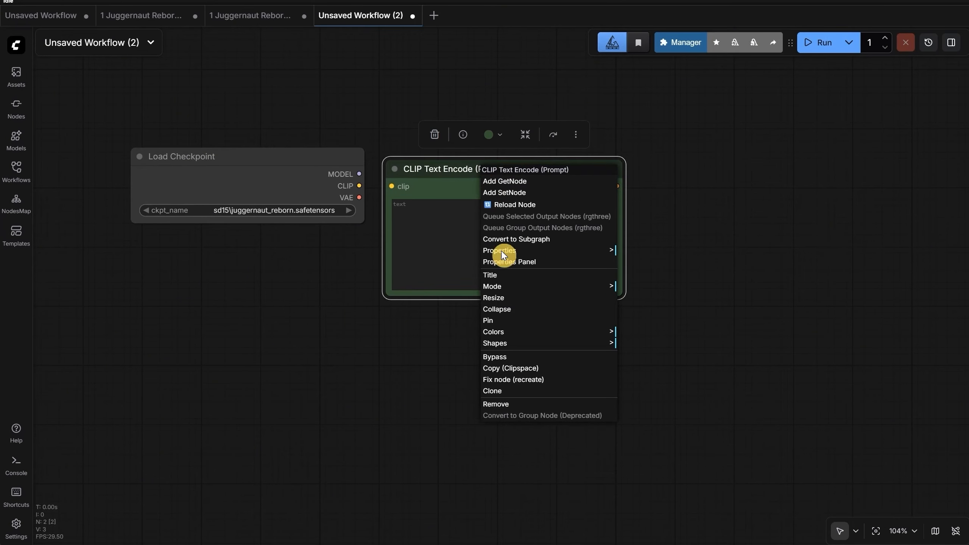
pyautogui.click(515, 397)
pyautogui.moveTo(495, 182)
pyautogui.mouseDown()
pyautogui.moveTo(480, 324)
pyautogui.moveTo(491, 342)
pyautogui.moveTo(494, 335)
pyautogui.mouseUp()
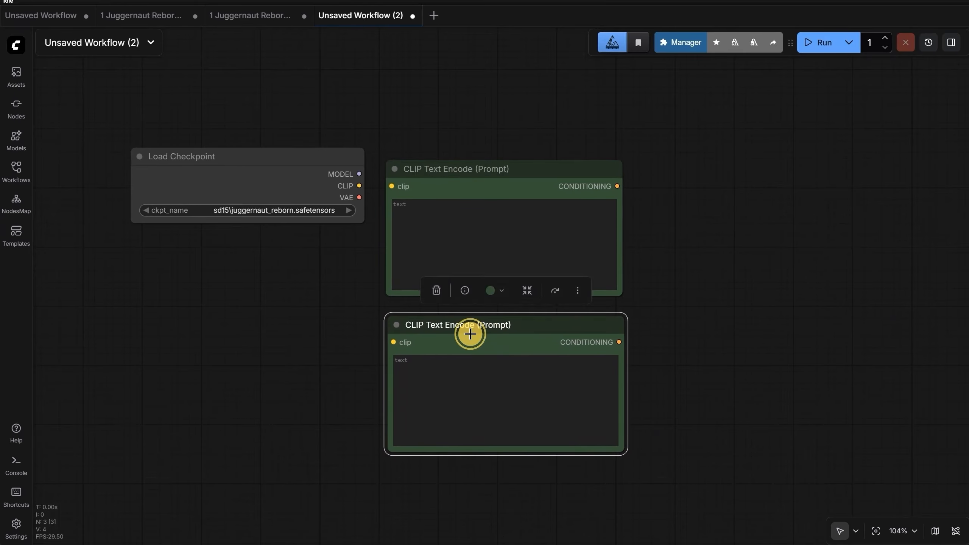
pyautogui.click(494, 297)
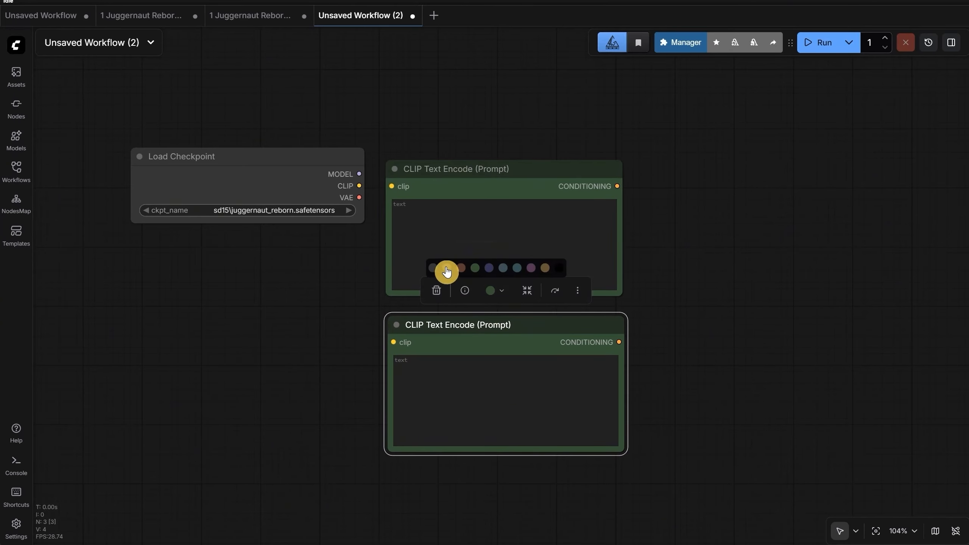